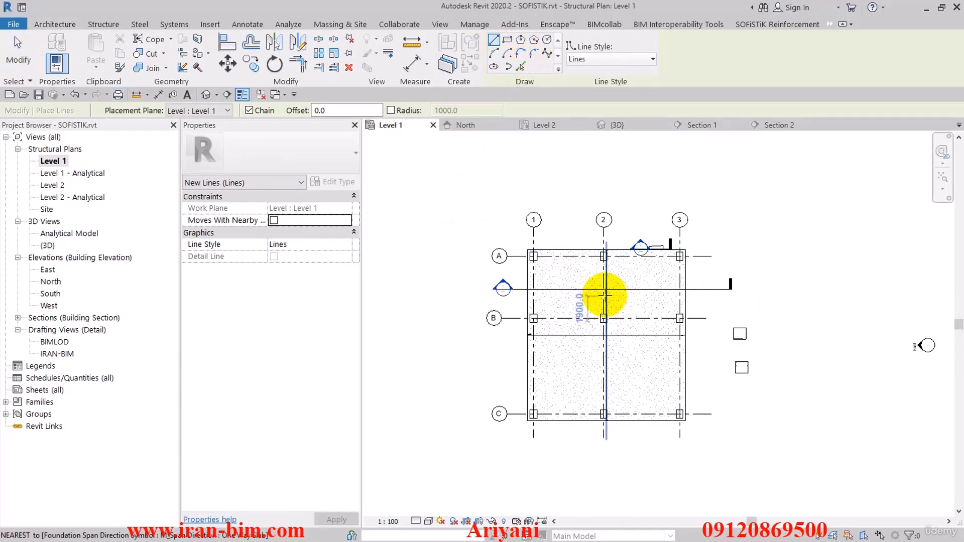
Create a model line from the foundation slab's edge beside grid 1, offset 300 mm into the slab.
scroll(564, 278, up, 3)
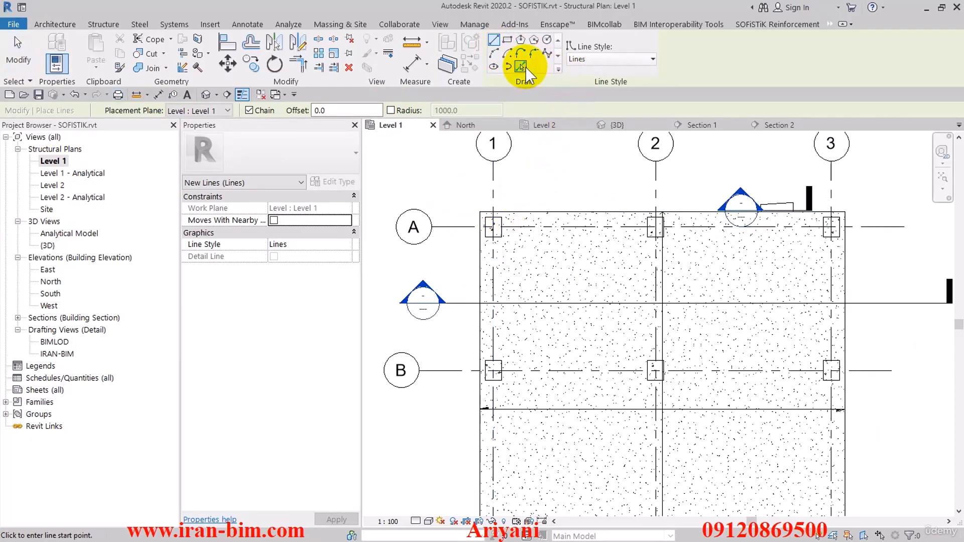
double_click(282, 111)
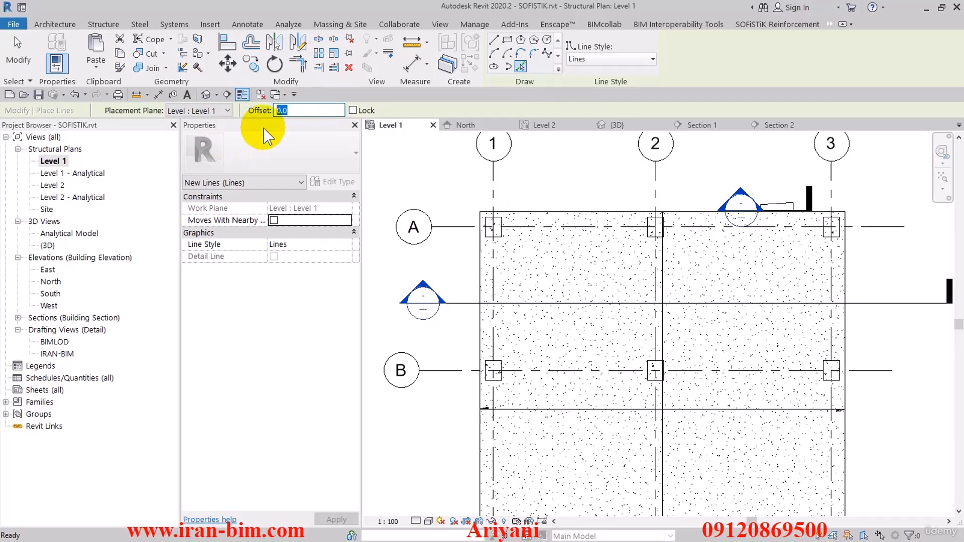
text(300)
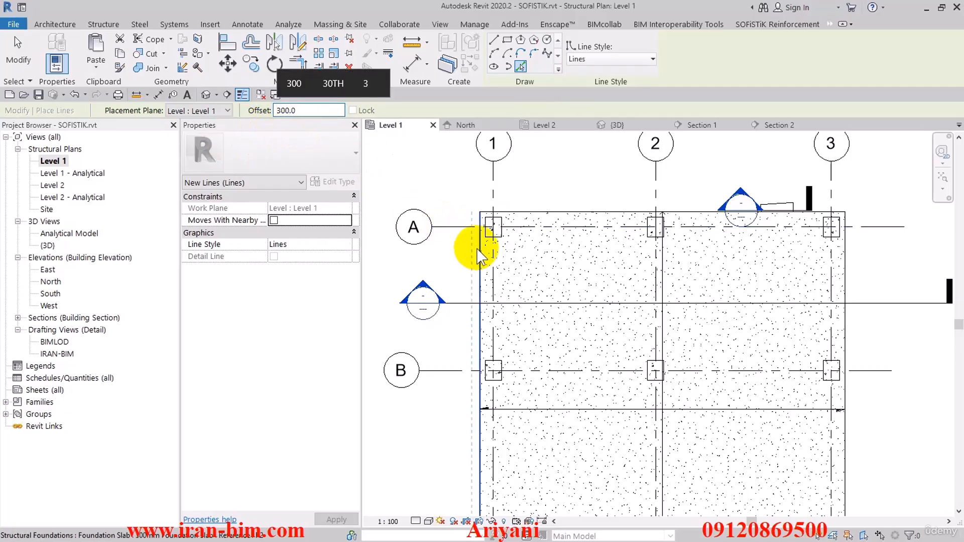
click(481, 251)
key(Escape)
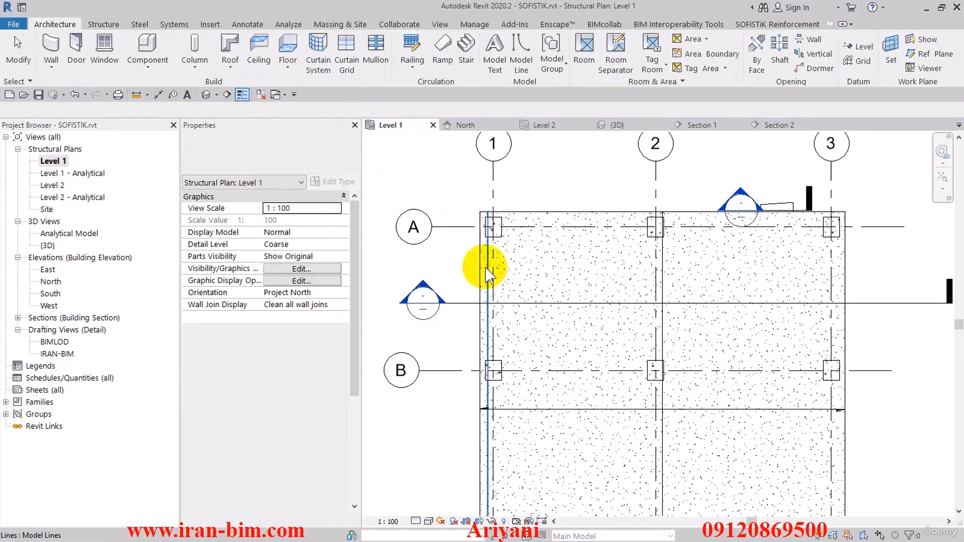
Array the offset line linearly across the slab toward grid 3 with 300 mm spacing and a count of 50.
click(486, 266)
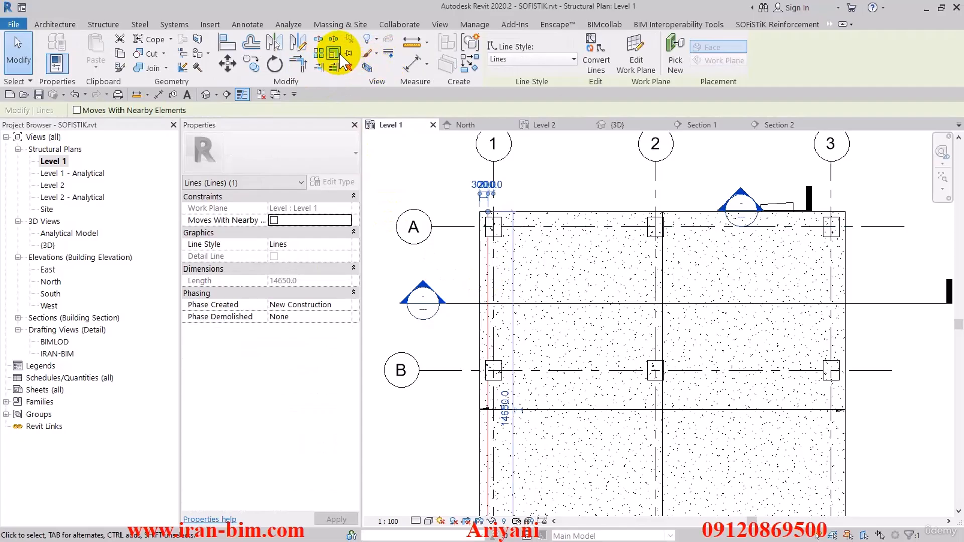
click(321, 53)
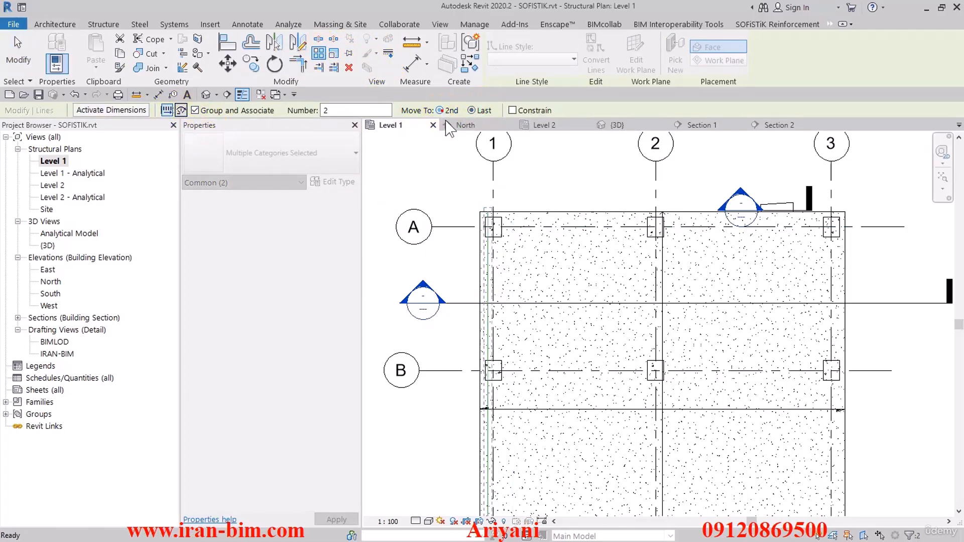
click(489, 286)
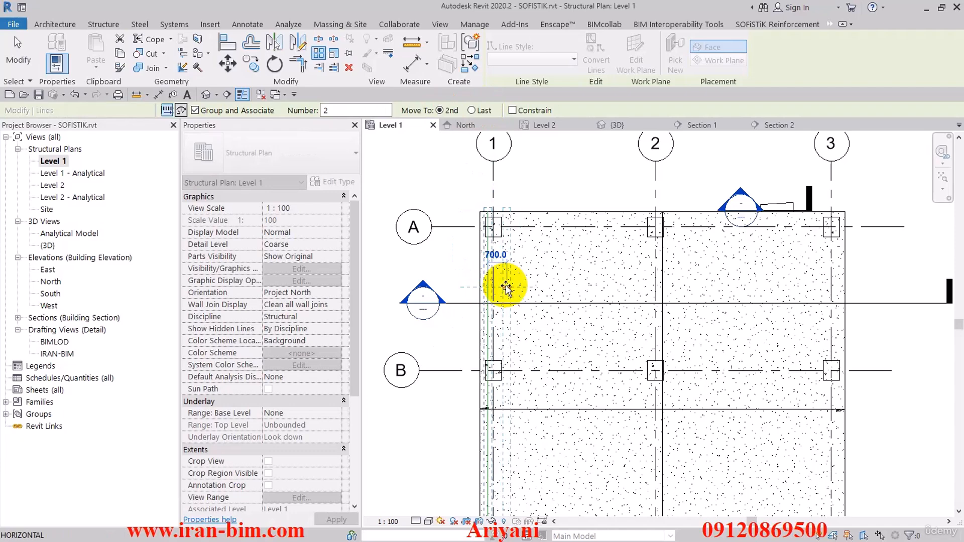
text(3)
key(Return)
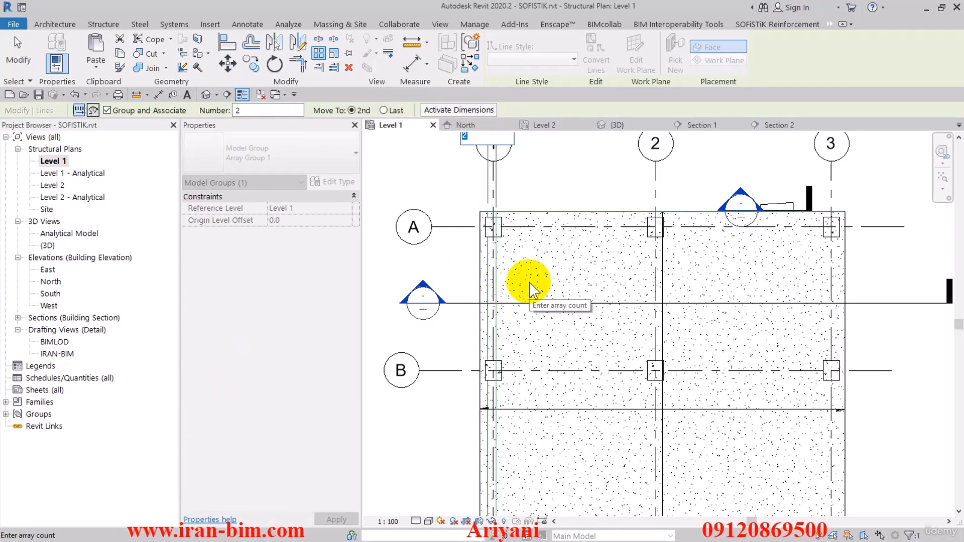
text(50)
key(Return)
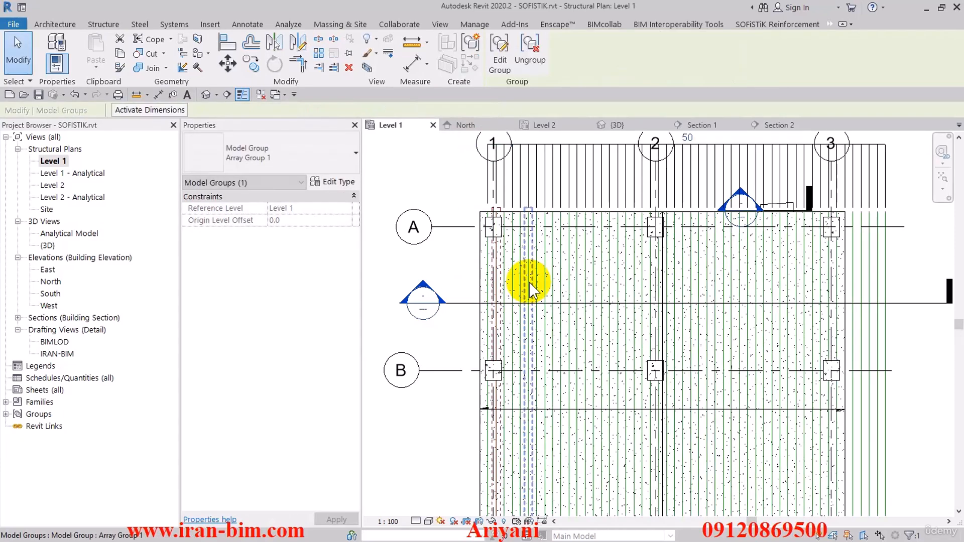
Reduce the line array's count to 42 and finally set it to 43 so it fits inside the slab.
middle_drag(519, 191, 514, 274)
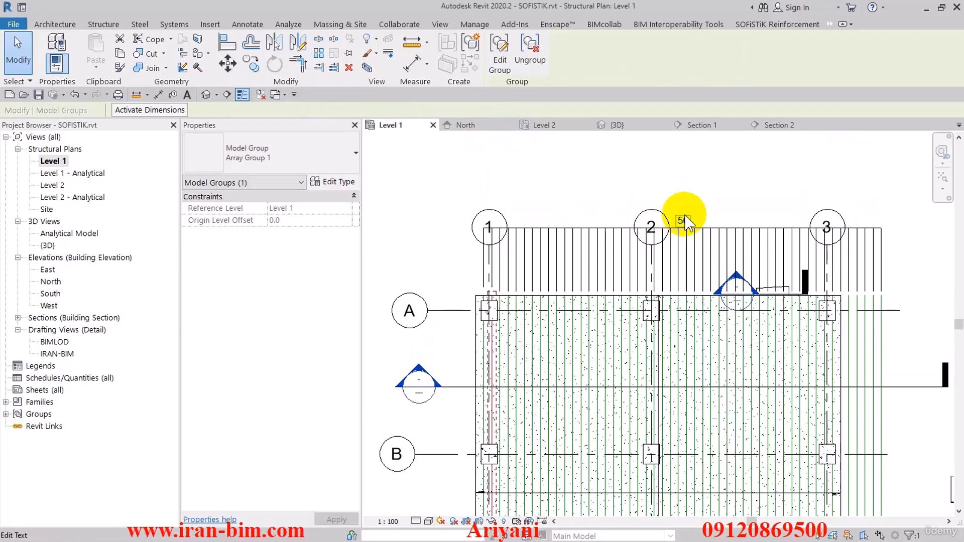
click(684, 219)
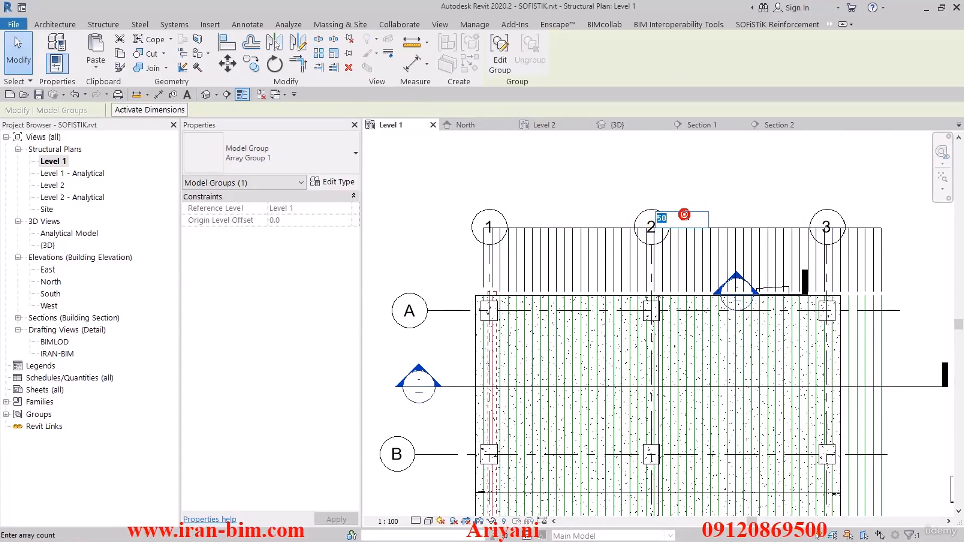
key(Return)
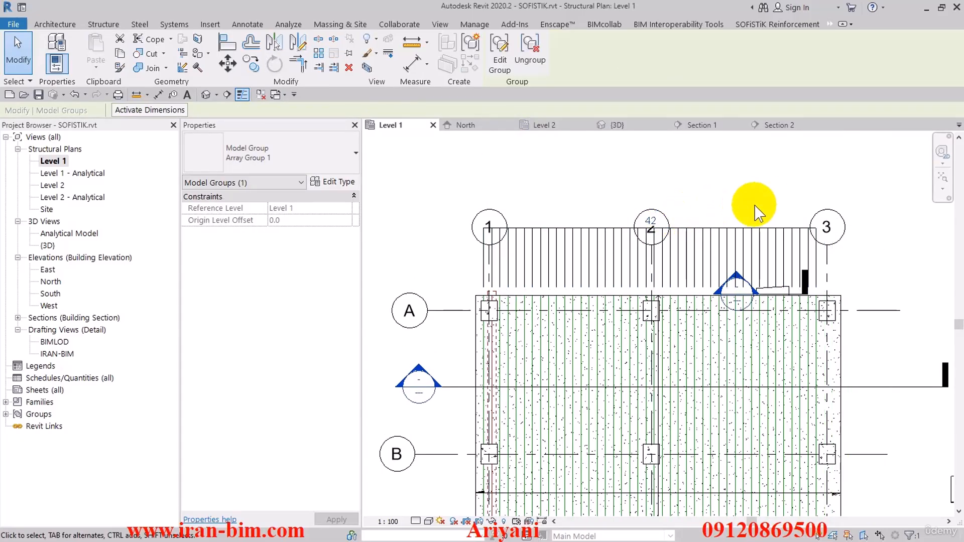
click(655, 219)
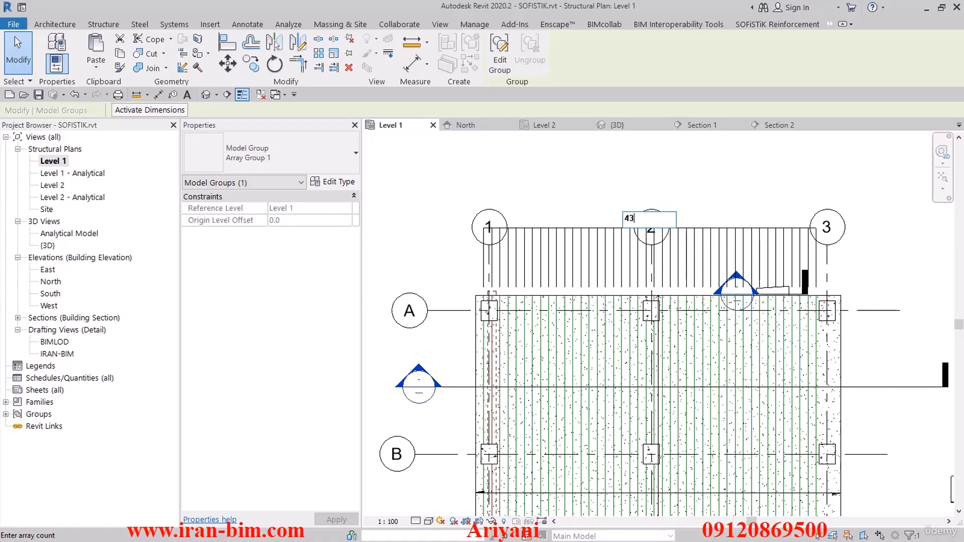
click(742, 196)
Select the whole foundation plan, filter the selection to Model Groups only, and ungroup the arrayed lines.
scroll(747, 211, down, 2)
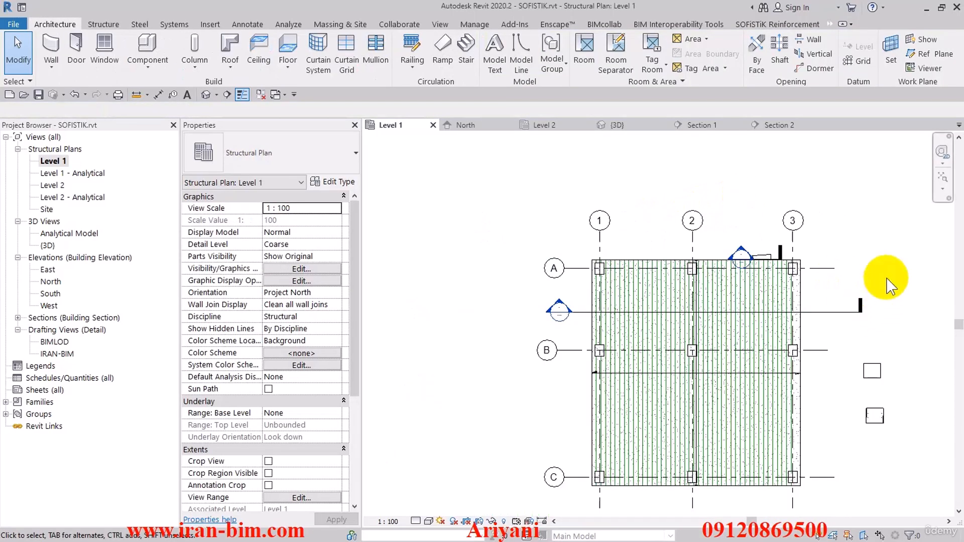
drag(886, 286, 464, 324)
click(498, 56)
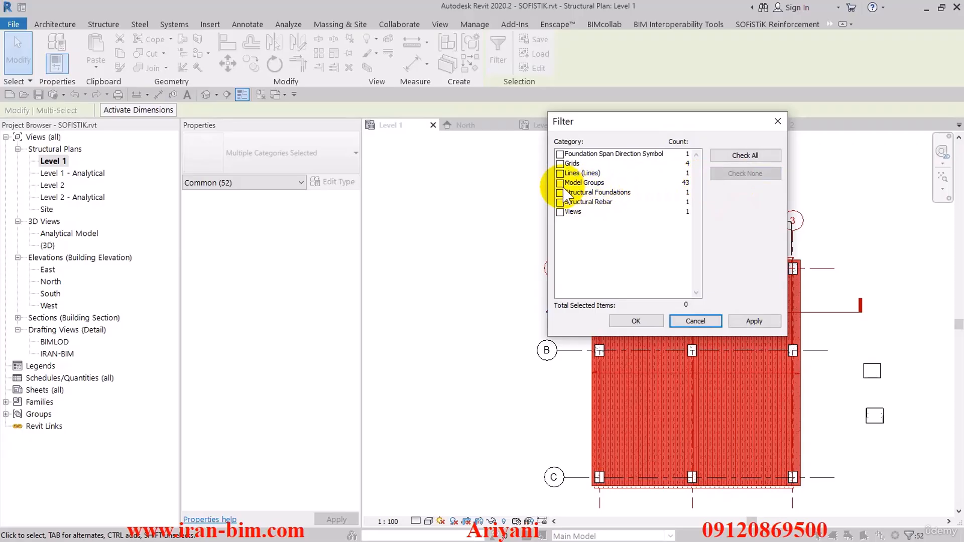
click(561, 183)
click(625, 325)
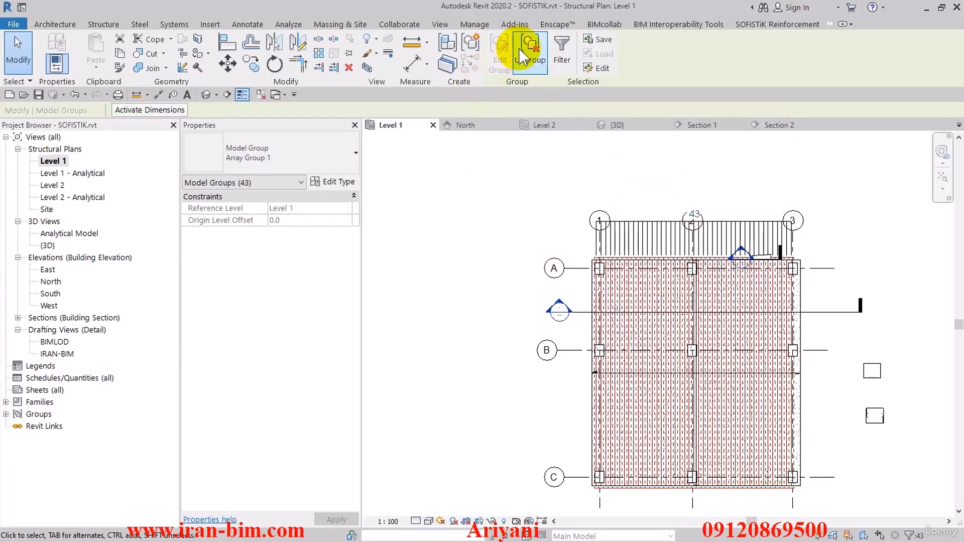
click(507, 216)
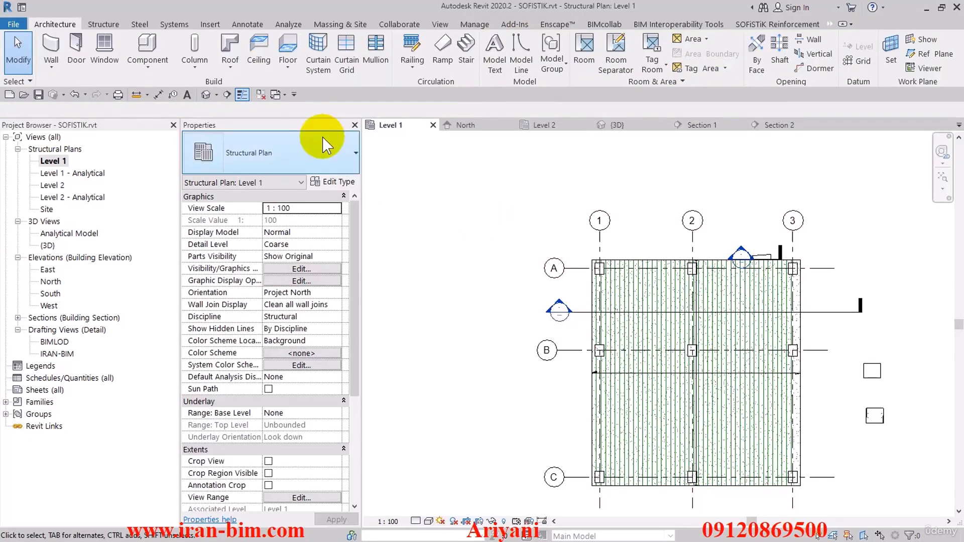
Reselect the ungrouped lines and move them 75 mm down into the foundation in Section 2, with Constrain off and Disjoin on.
right_click(480, 170)
click(509, 229)
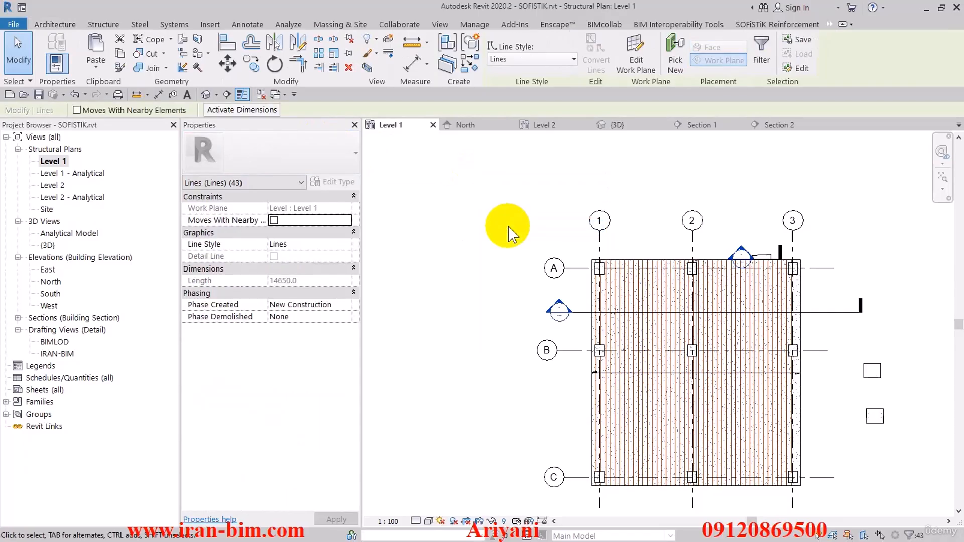
double_click(560, 310)
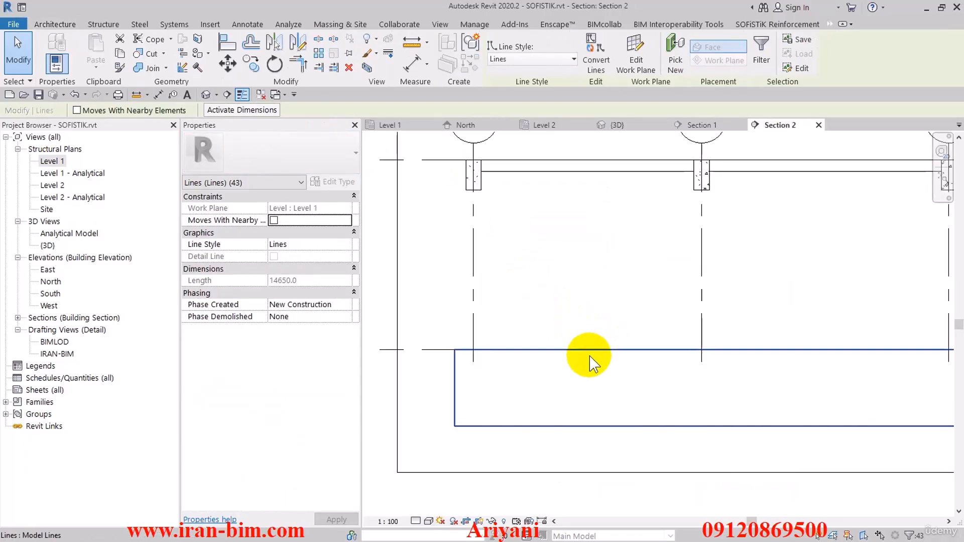
click(234, 65)
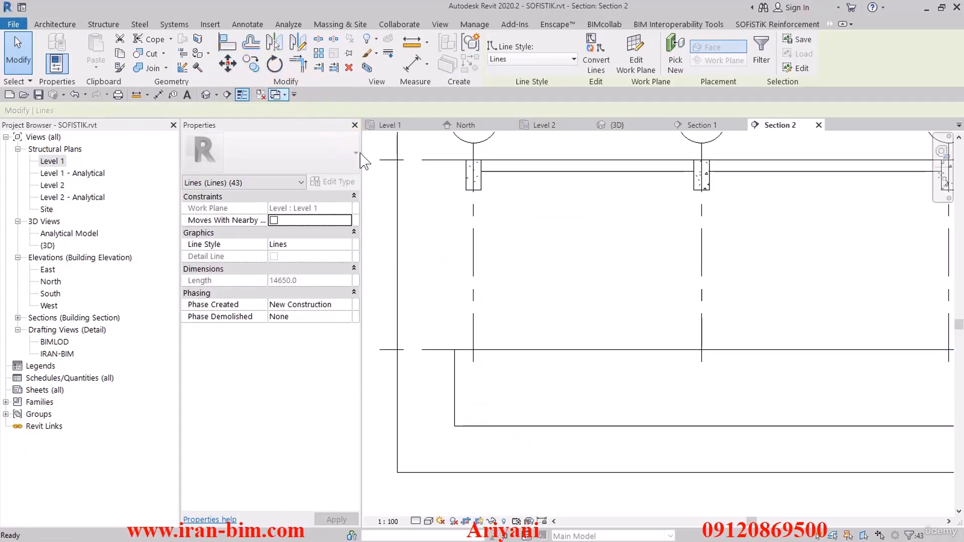
click(614, 365)
click(615, 282)
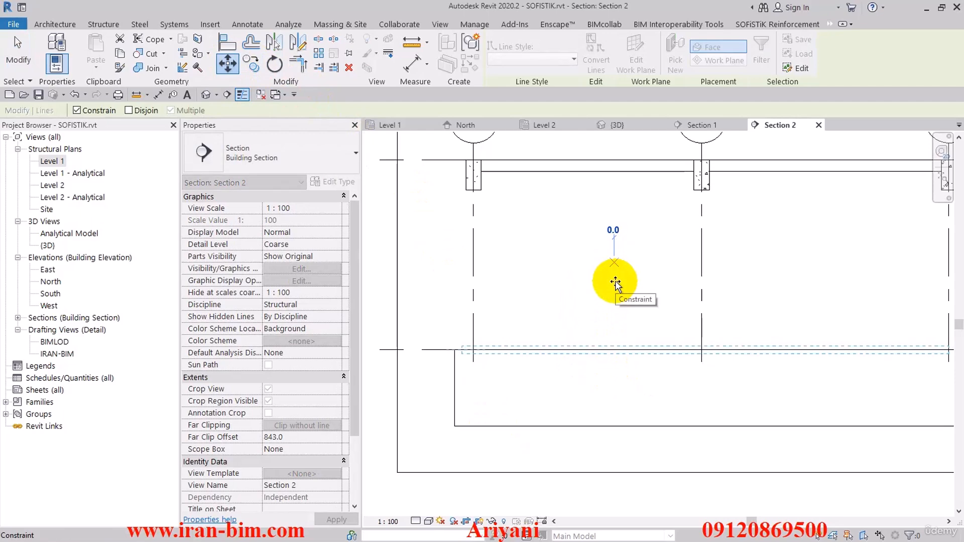
click(96, 110)
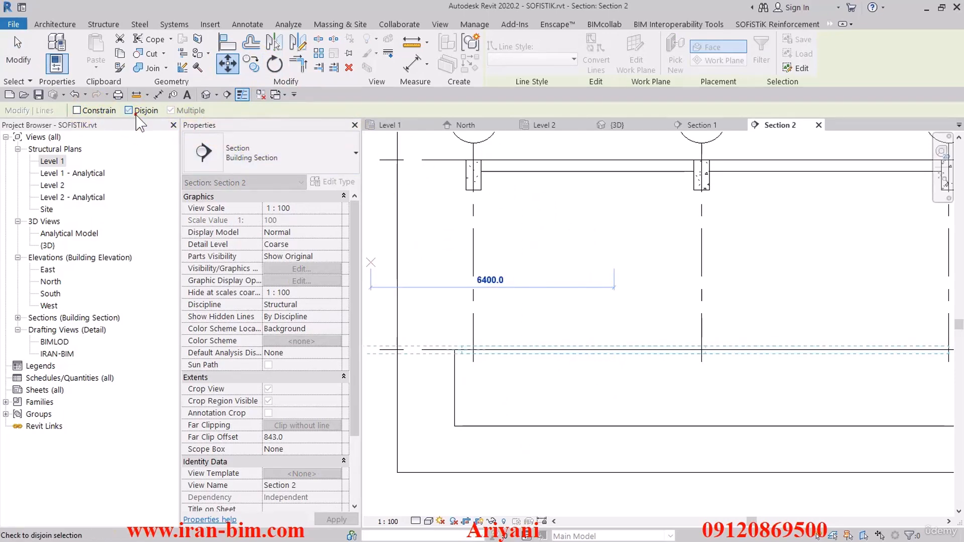
click(128, 111)
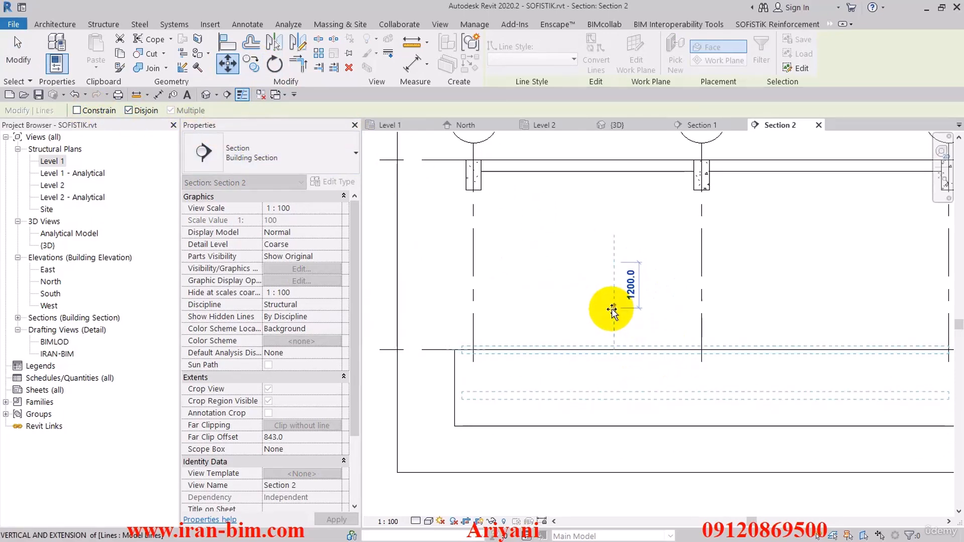
text(75)
key(Return)
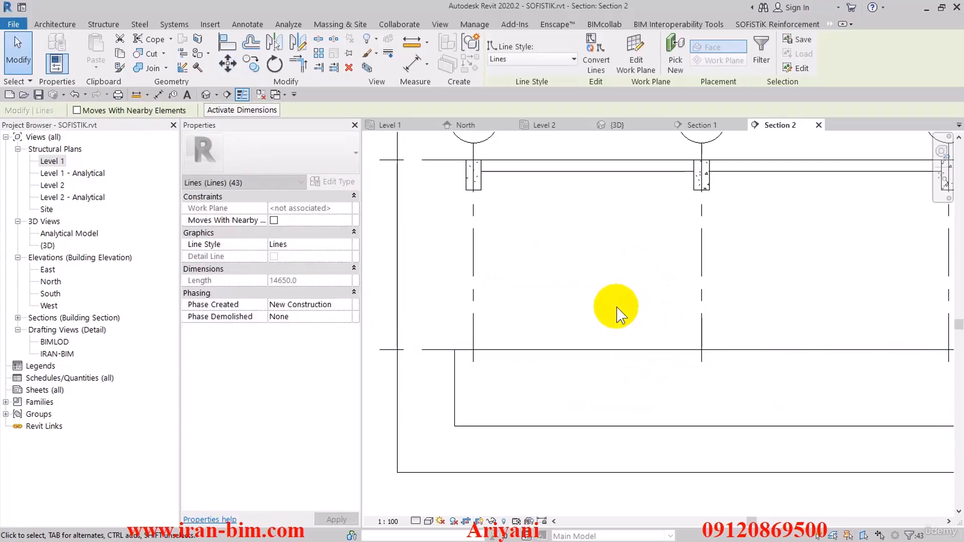
Open the default 3D view and orbit it to show the foundation slab with its model lines.
click(205, 94)
click(552, 398)
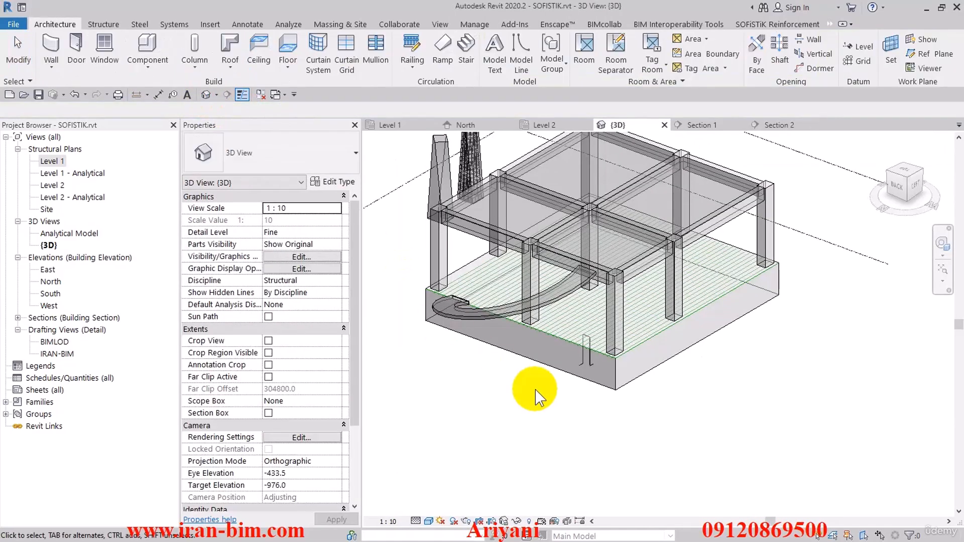
mouse_move(628, 417)
shift+middle_down()
mouse_move(609, 338)
mouse_move(555, 314)
mouse_move(509, 323)
mouse_move(609, 437)
mouse_move(615, 426)
shift+middle_up()
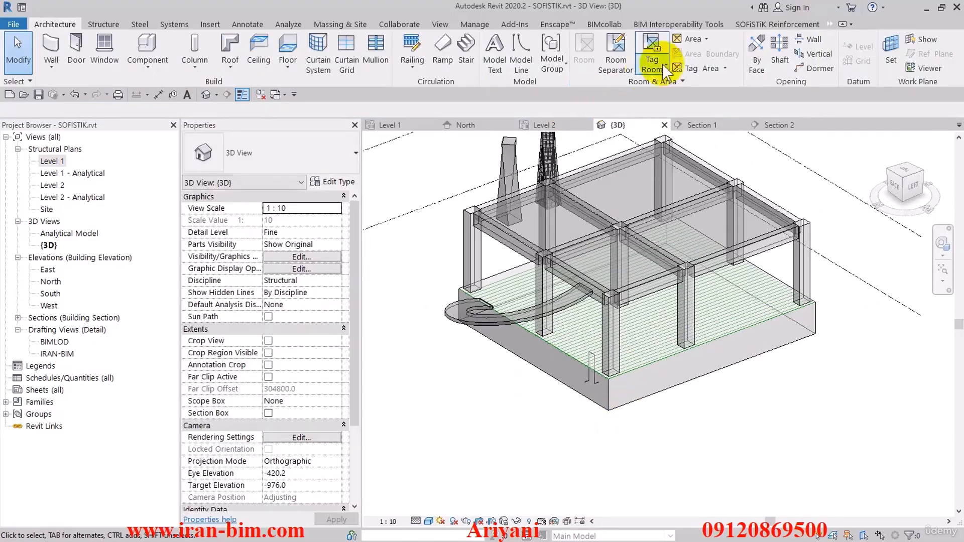
Try to create SOFiSTiK rebar with From Line, using the foundation slab as host and the arrayed model lines as curves.
click(737, 25)
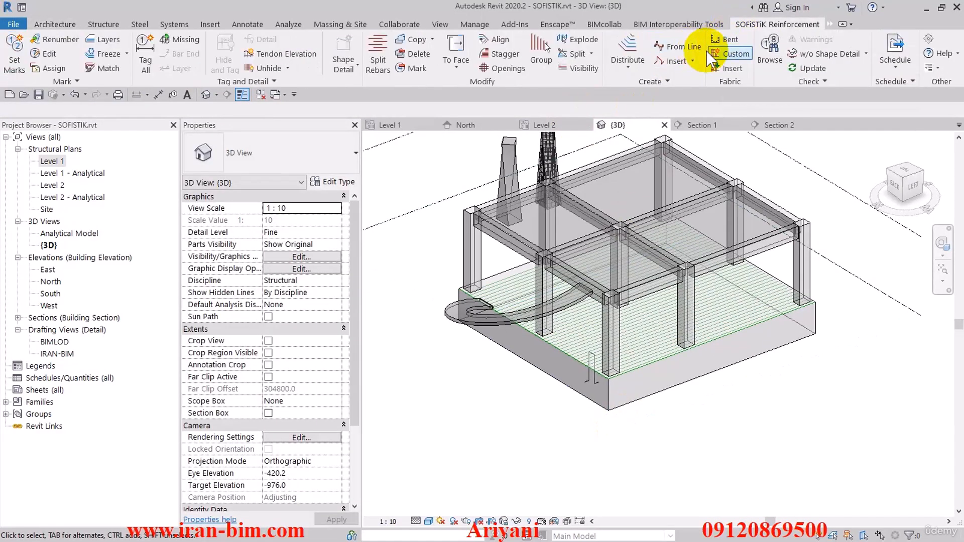
click(670, 47)
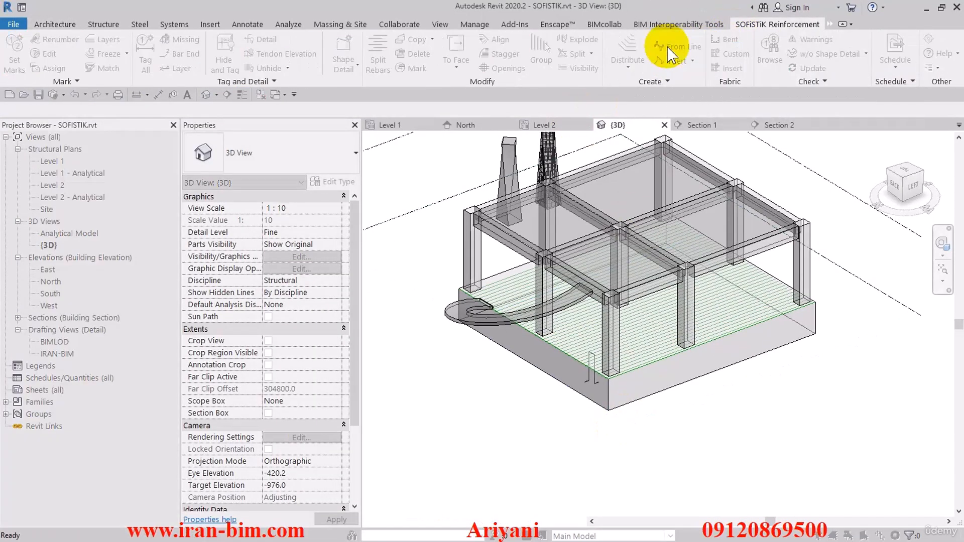
click(540, 372)
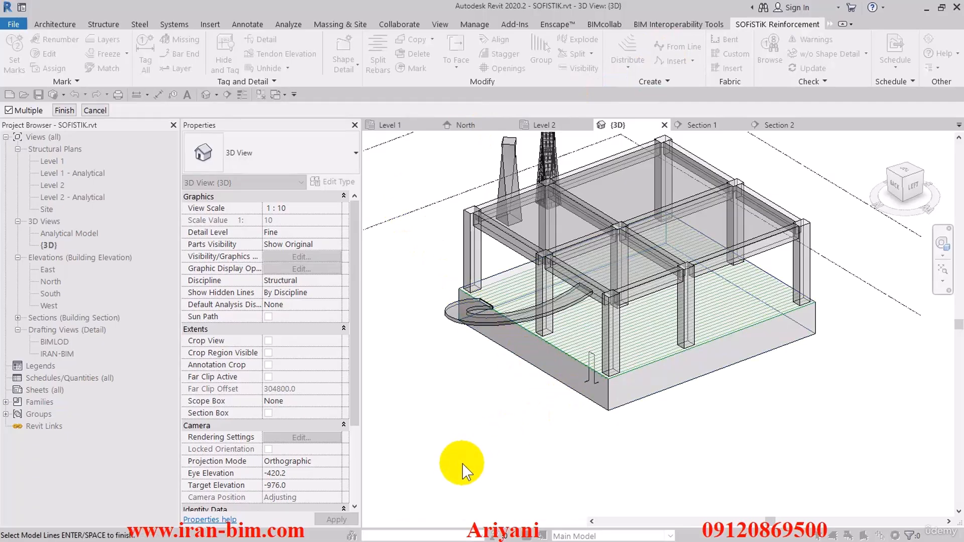
drag(462, 463, 754, 277)
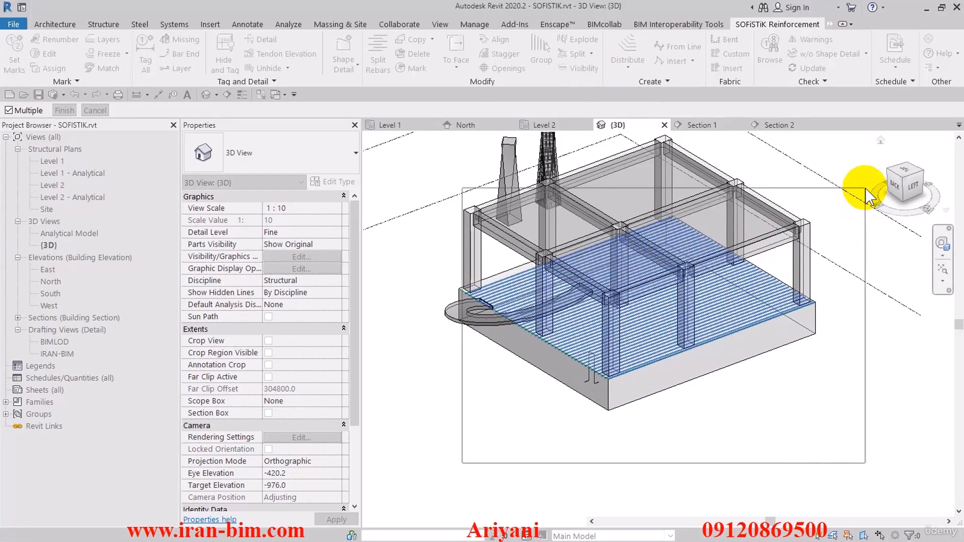
key(Return)
drag(425, 480, 875, 199)
scroll(447, 286, up, 5)
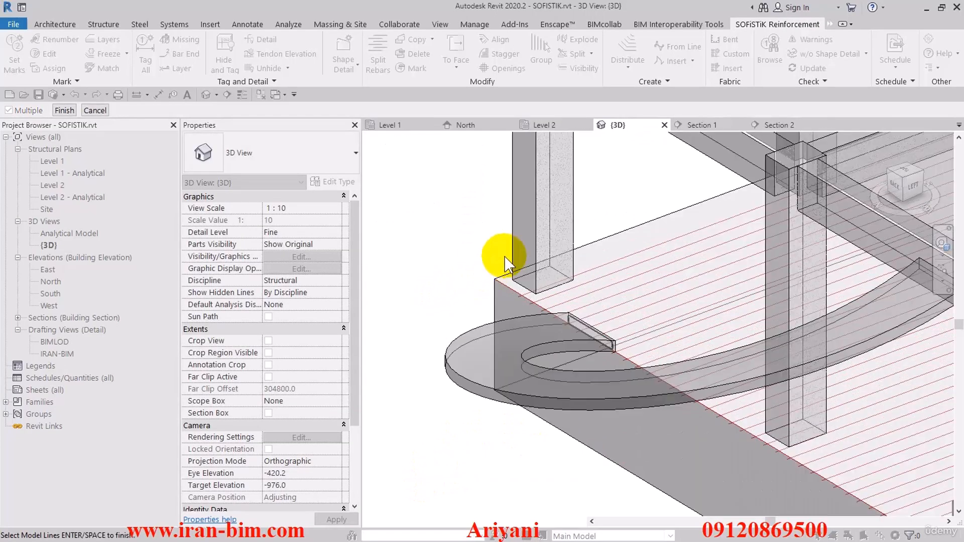
scroll(482, 288, down, 5)
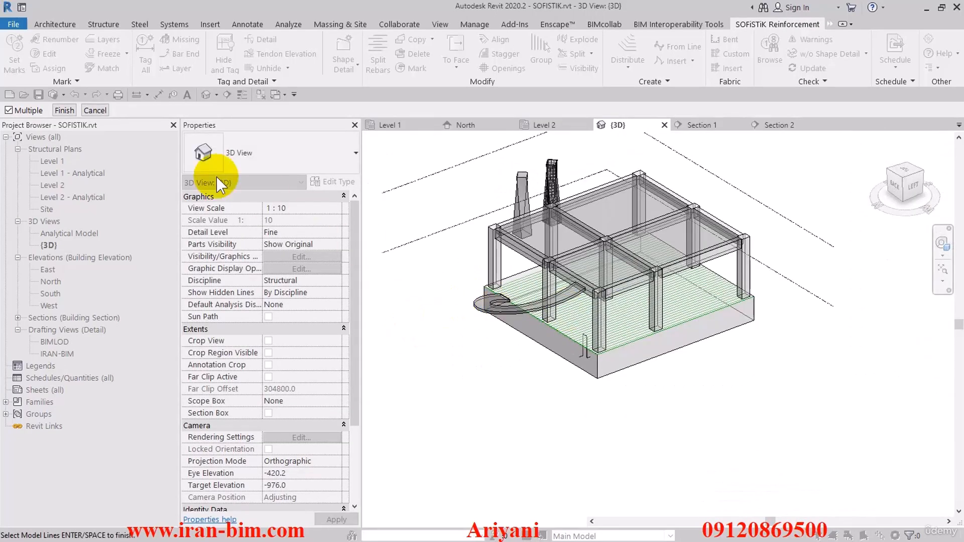
click(444, 290)
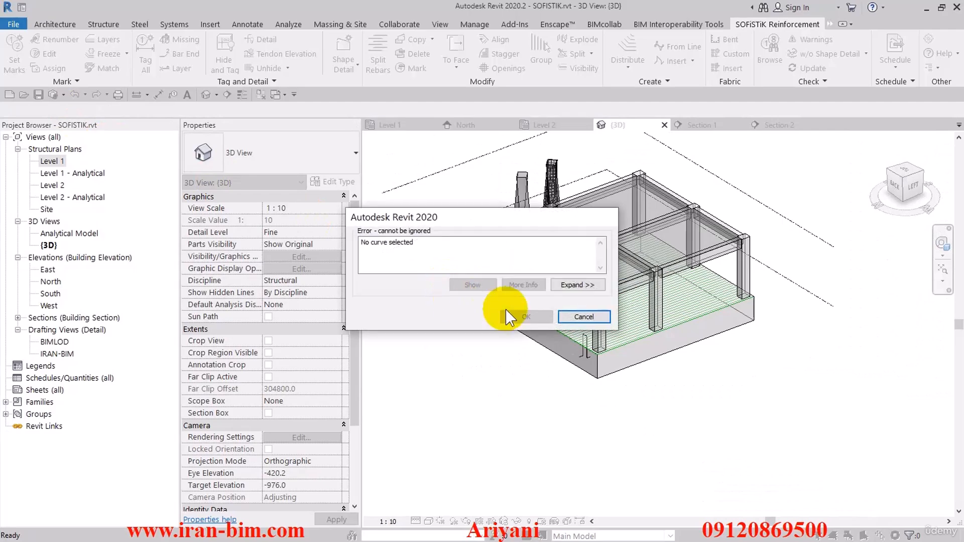
click(584, 317)
Cancel the From Line error and examine the model lines at the foundation slab's corner in the 3D view.
click(486, 300)
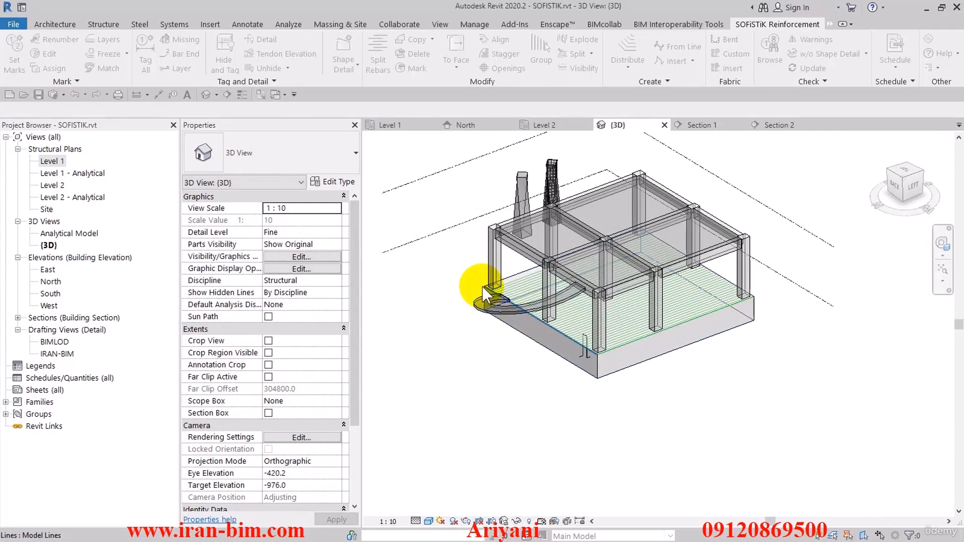
click(485, 287)
scroll(479, 288, up, 3)
click(436, 278)
scroll(436, 279, up, 2)
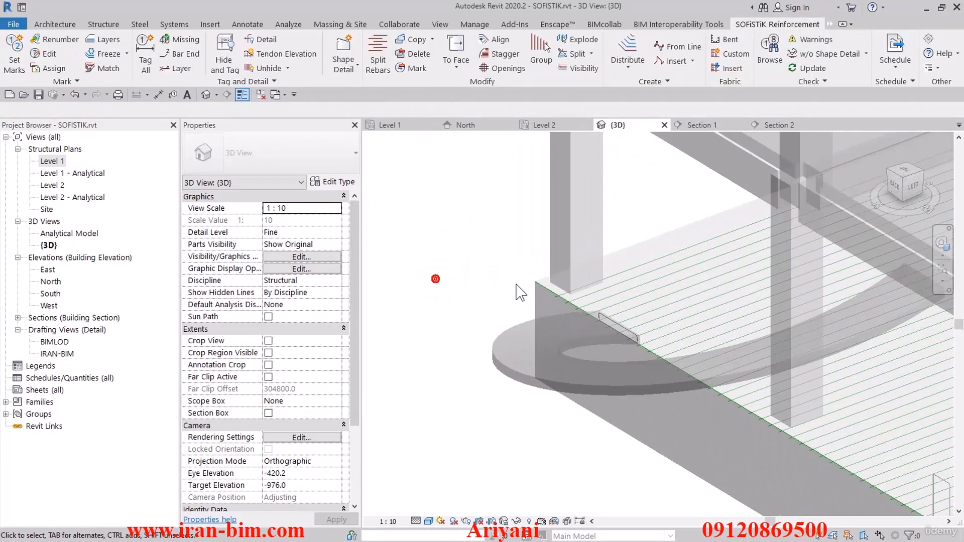
click(541, 287)
click(490, 290)
scroll(469, 296, down, 5)
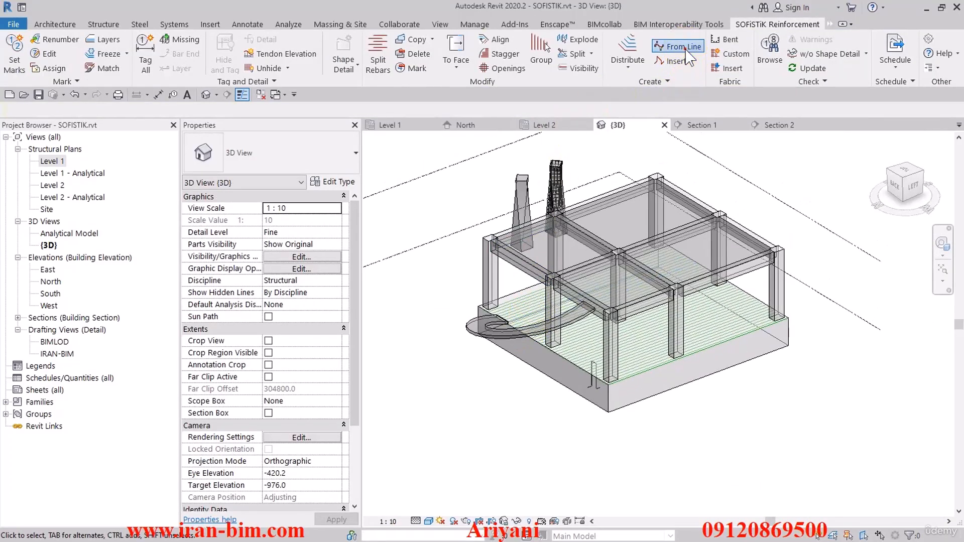
Start From Line with the foundation slab as host and use all the arrayed model lines as curves, with Multiple on.
click(686, 48)
click(567, 388)
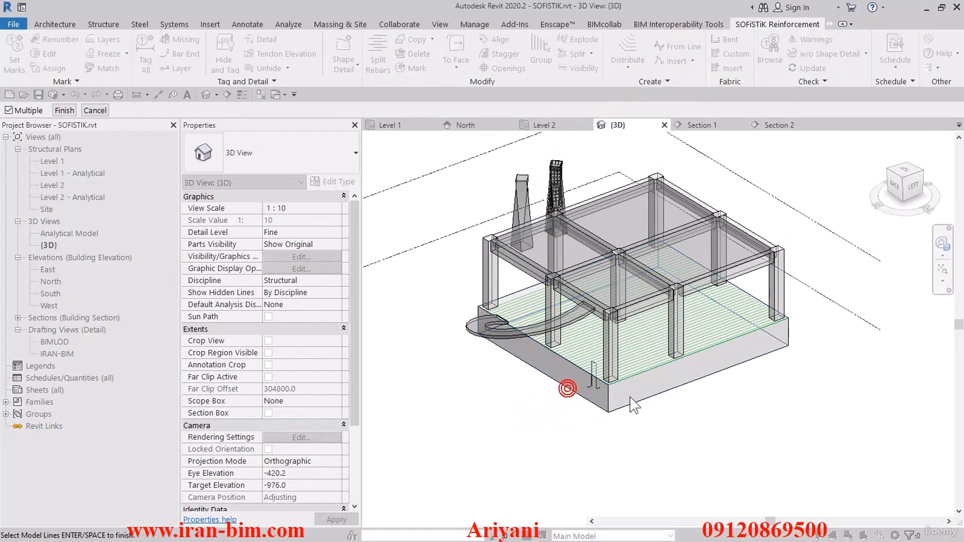
scroll(633, 406, up, 5)
middle_drag(680, 458, 771, 431)
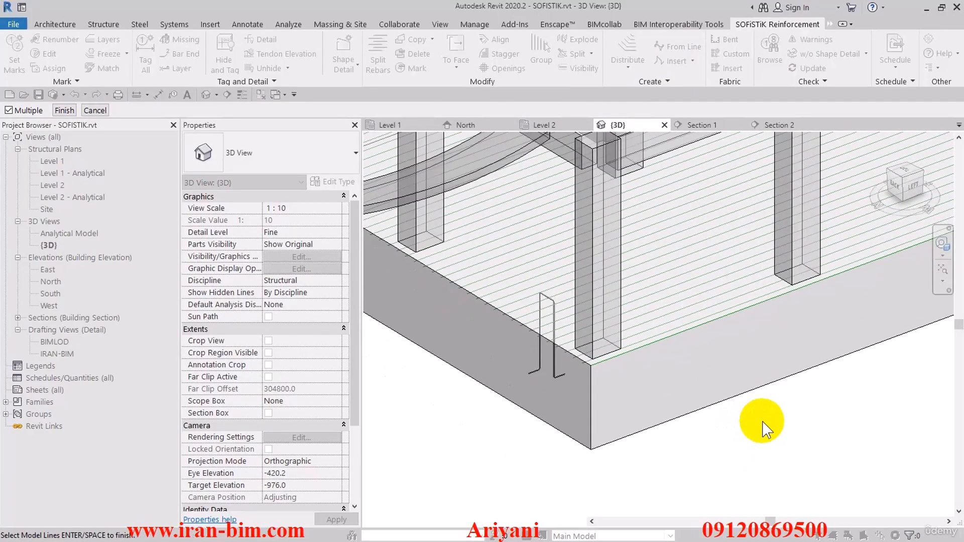
scroll(717, 421, down, 5)
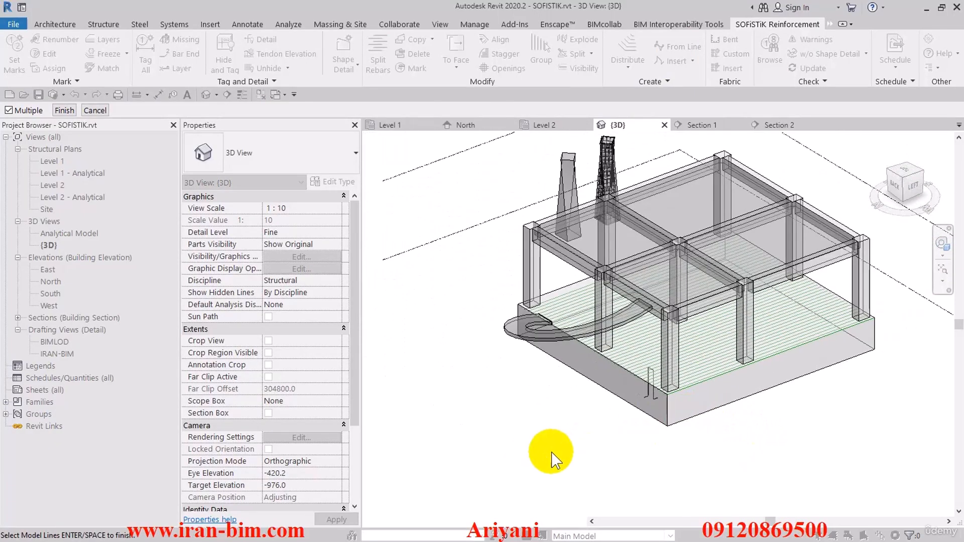
drag(716, 388, 923, 227)
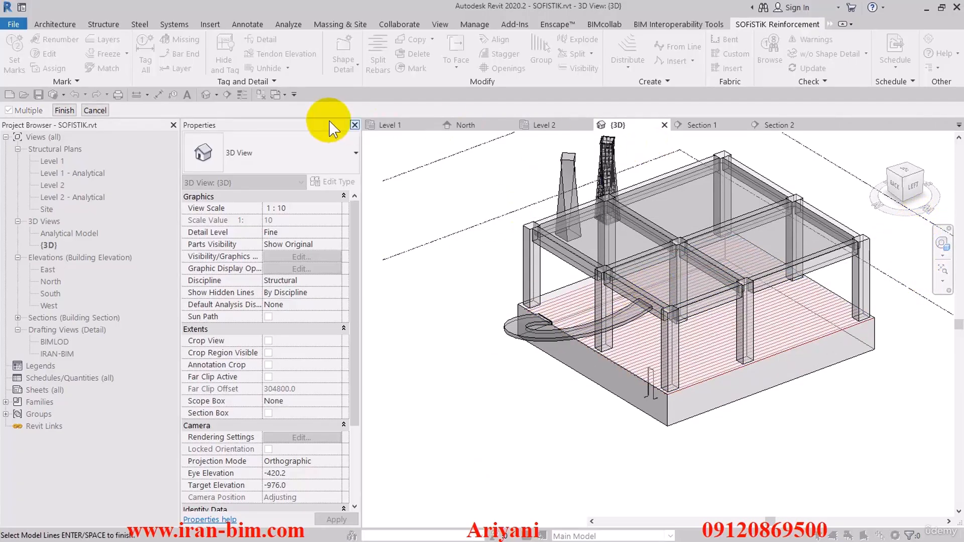
click(64, 109)
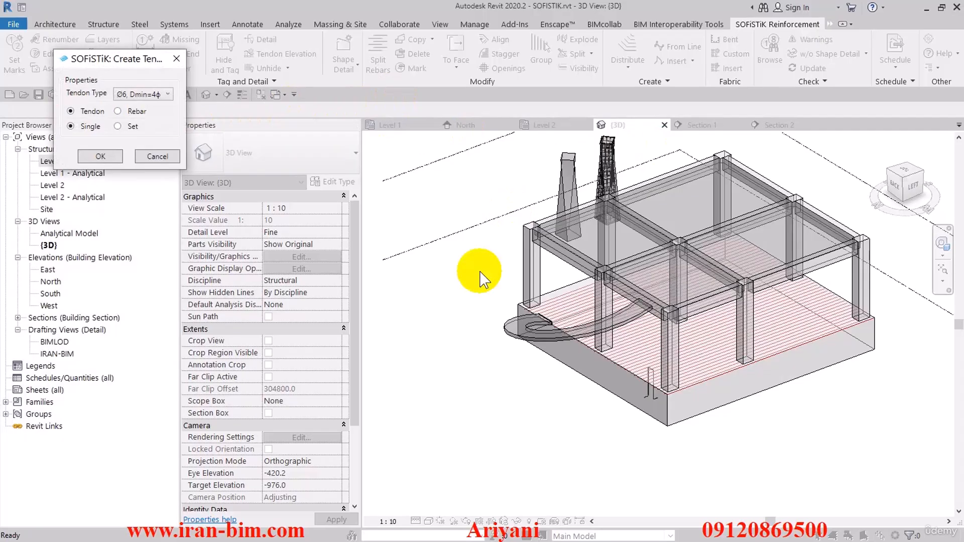
Create the reinforcement from the chosen lines as a Rebar Set of type Ø16, Dmin=4φ.
drag(84, 56, 429, 177)
click(461, 213)
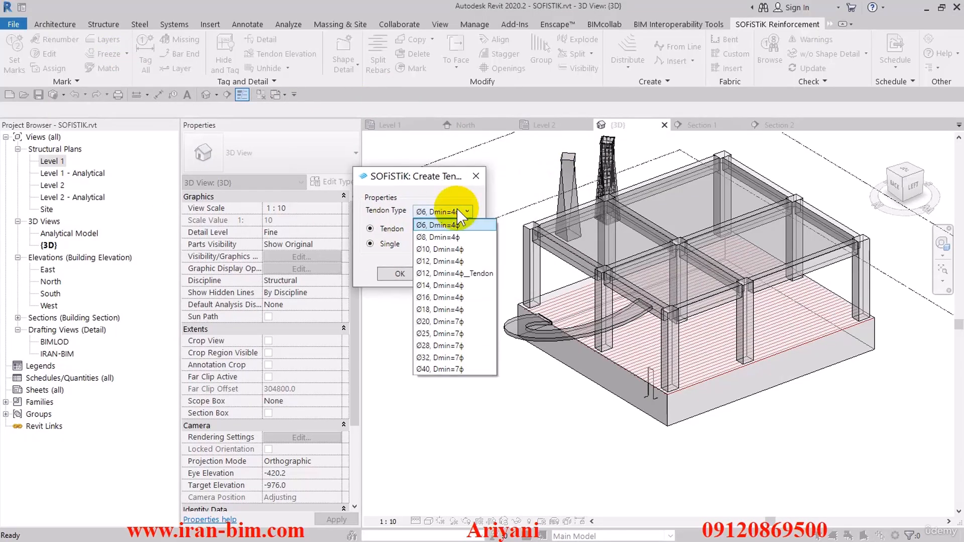
click(447, 297)
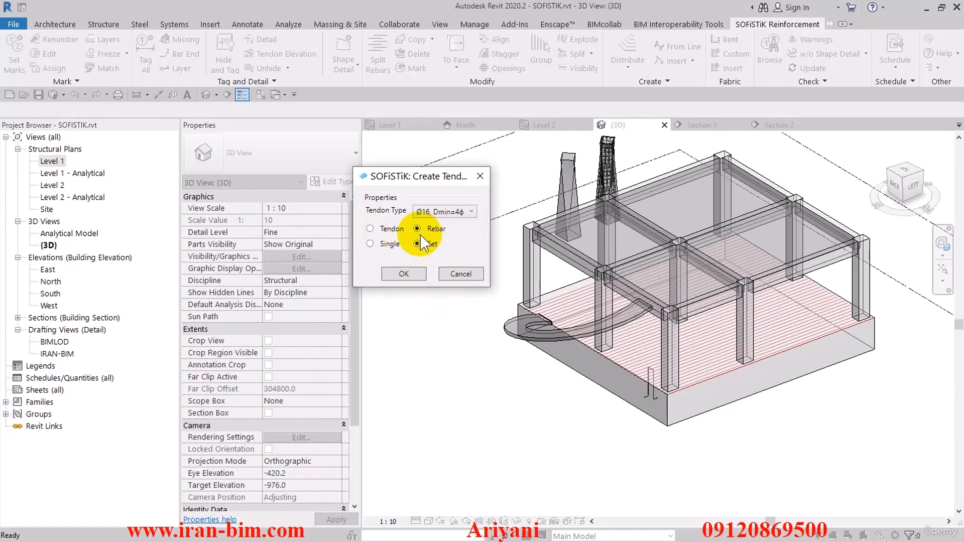
click(403, 274)
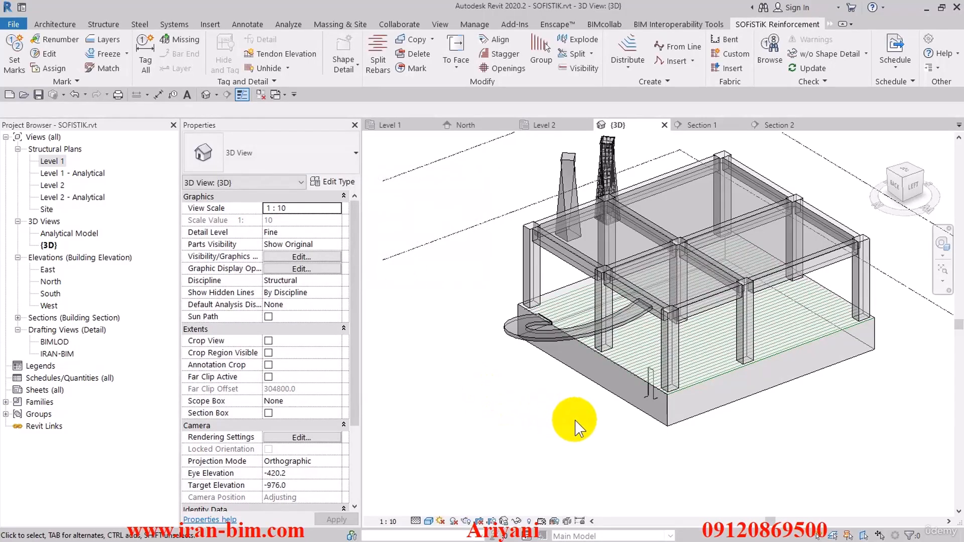
scroll(700, 389, up, 6)
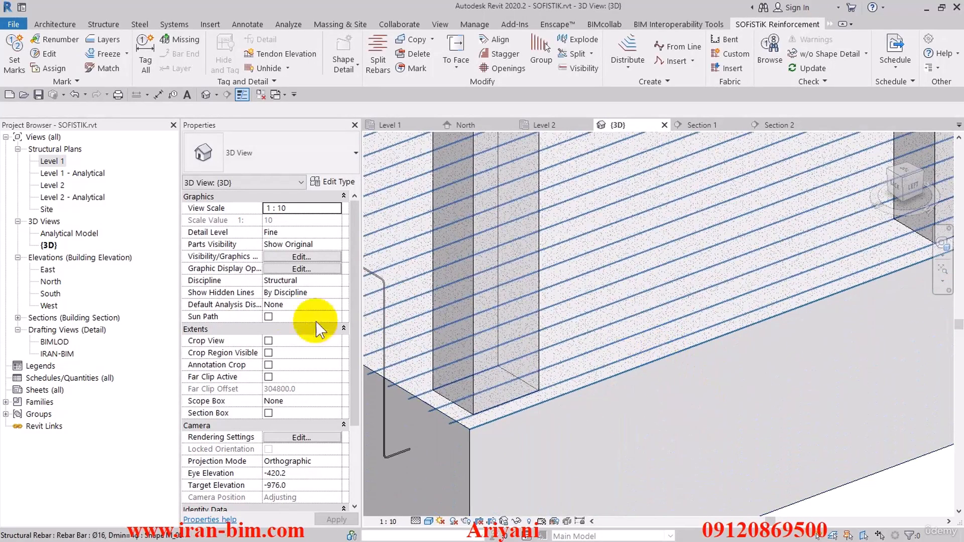
click(631, 271)
right_click(631, 272)
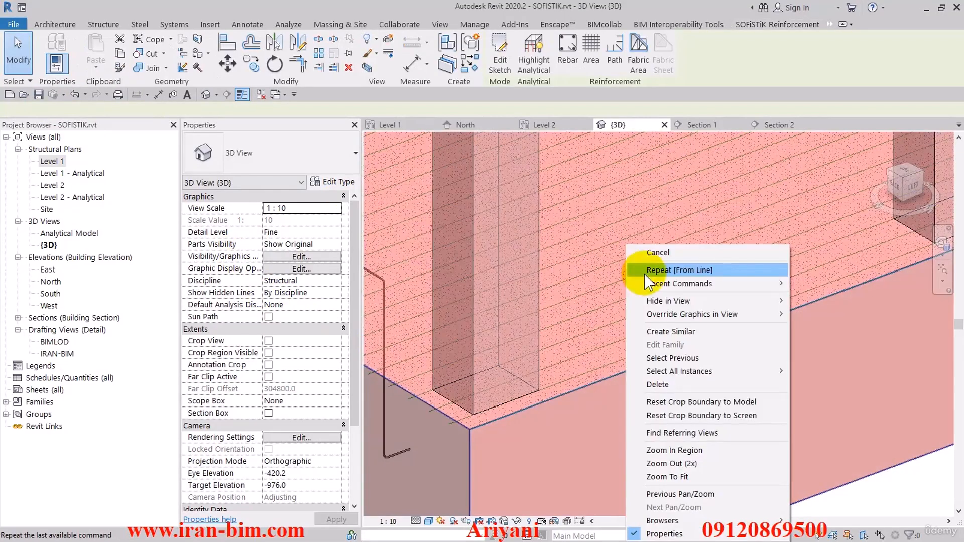
click(602, 282)
key(Escape)
Enable Set Solid for rebar visibility in the active view only and inspect the bar ends at the slab corner.
scroll(597, 284, down, 2)
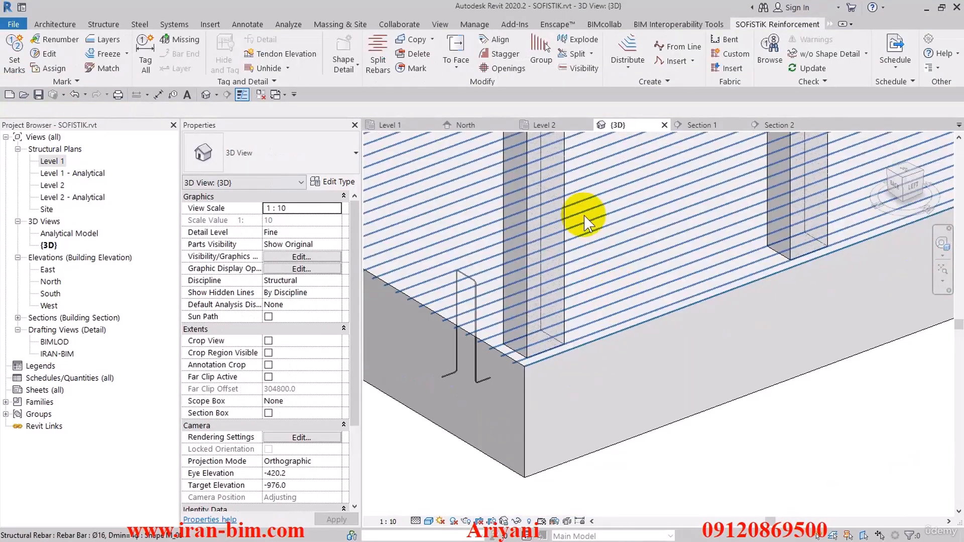
click(581, 68)
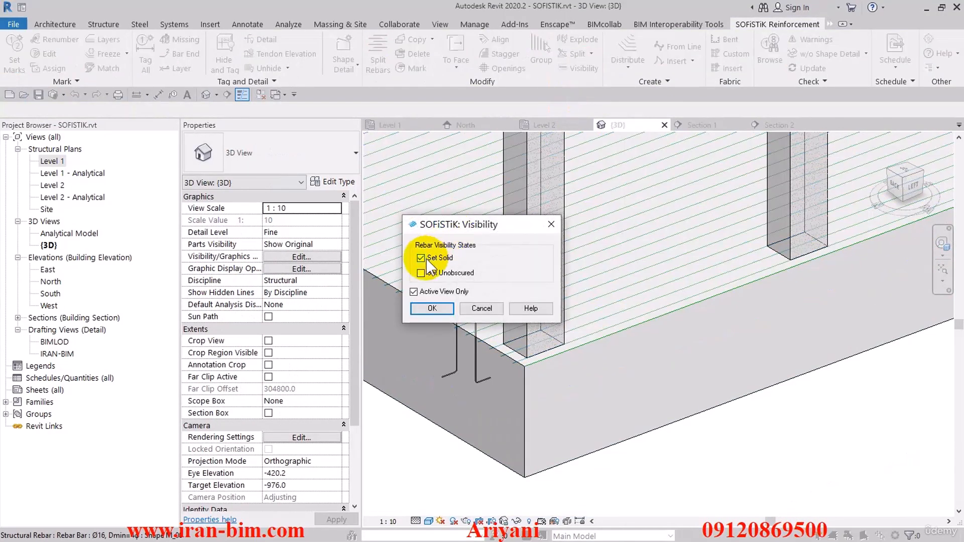
click(432, 309)
scroll(423, 402, up, 5)
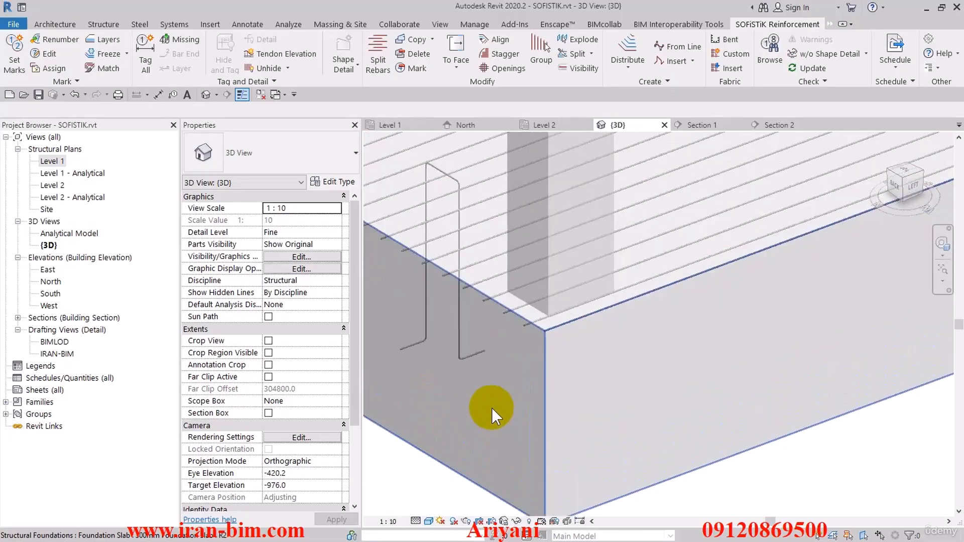
scroll(565, 269, down, 2)
scroll(565, 270, up, 5)
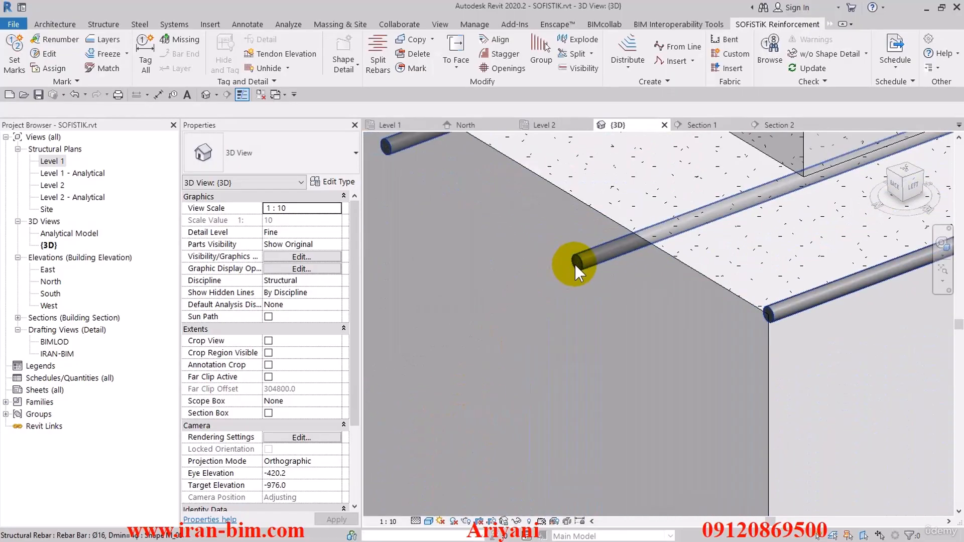
scroll(567, 298, down, 6)
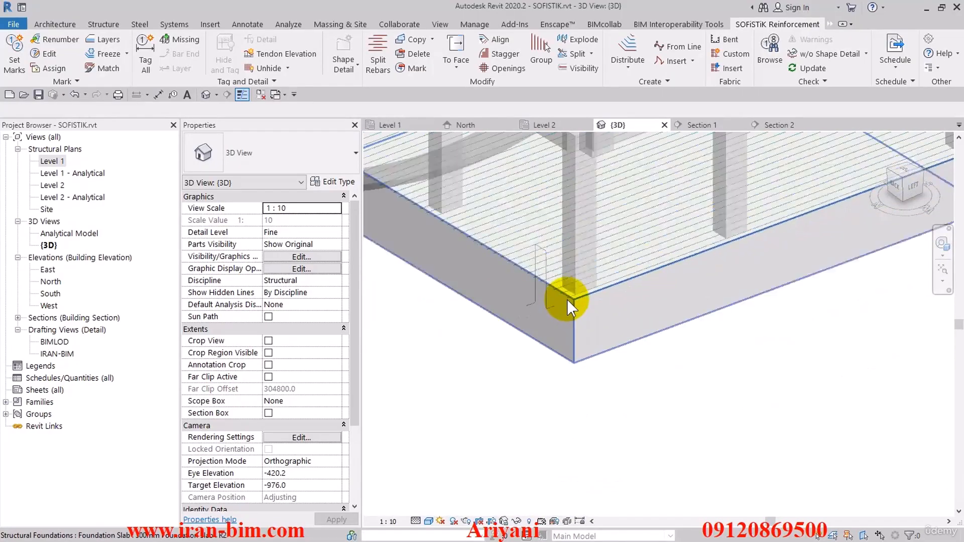
Select the foundation area in the 3D view, filter the selection to Lines (Lines) only, and delete those model lines.
scroll(568, 296, down, 5)
mouse_move(555, 383)
shift+middle_down()
mouse_move(520, 378)
mouse_move(563, 374)
shift+middle_up()
drag(471, 412, 869, 188)
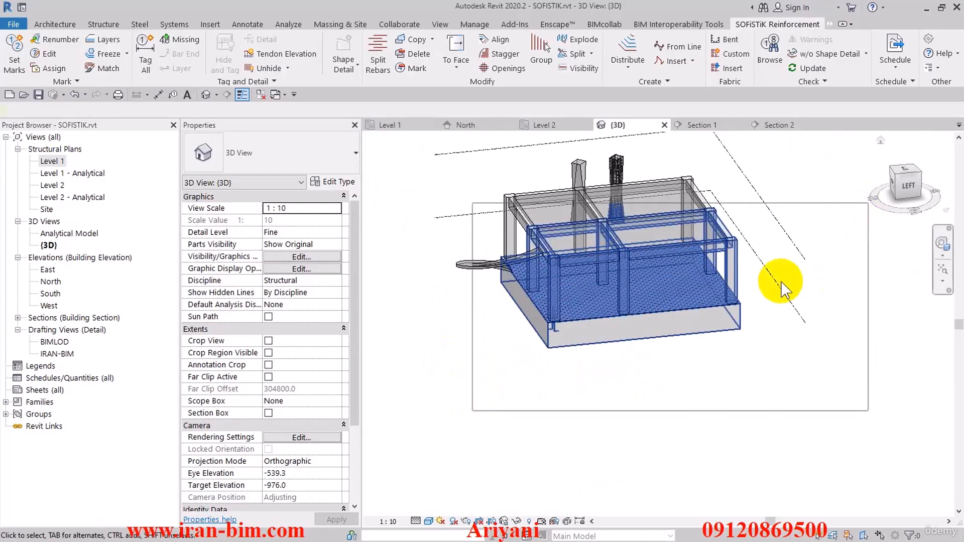
click(548, 25)
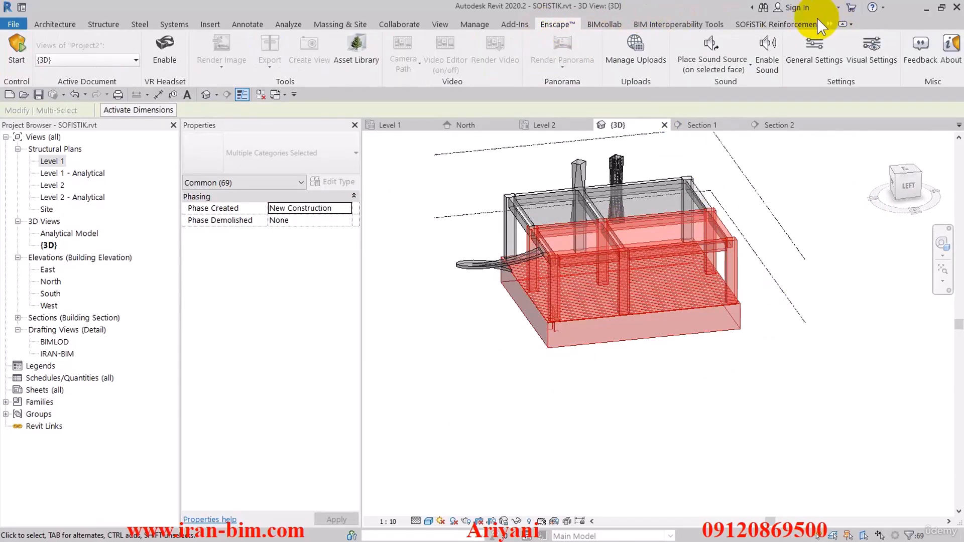
click(781, 24)
click(837, 37)
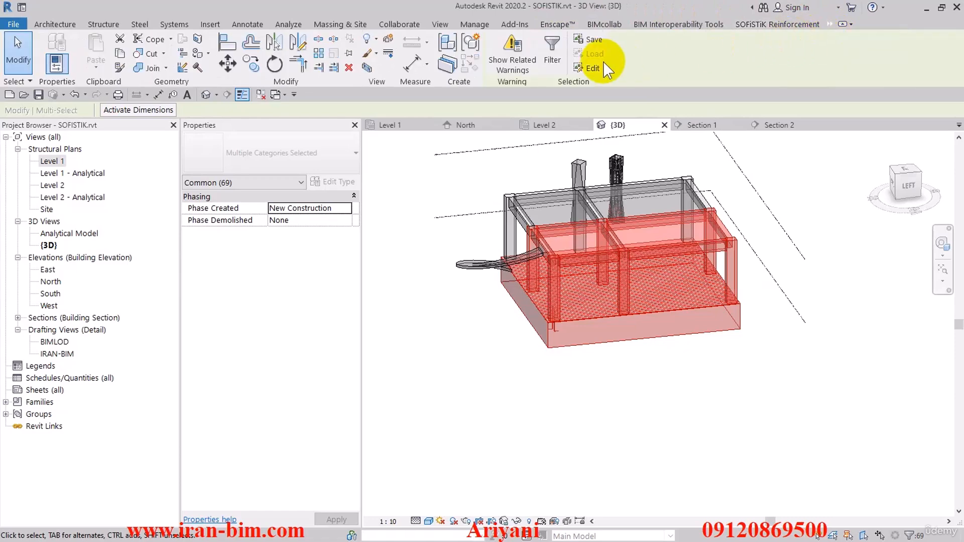
click(563, 52)
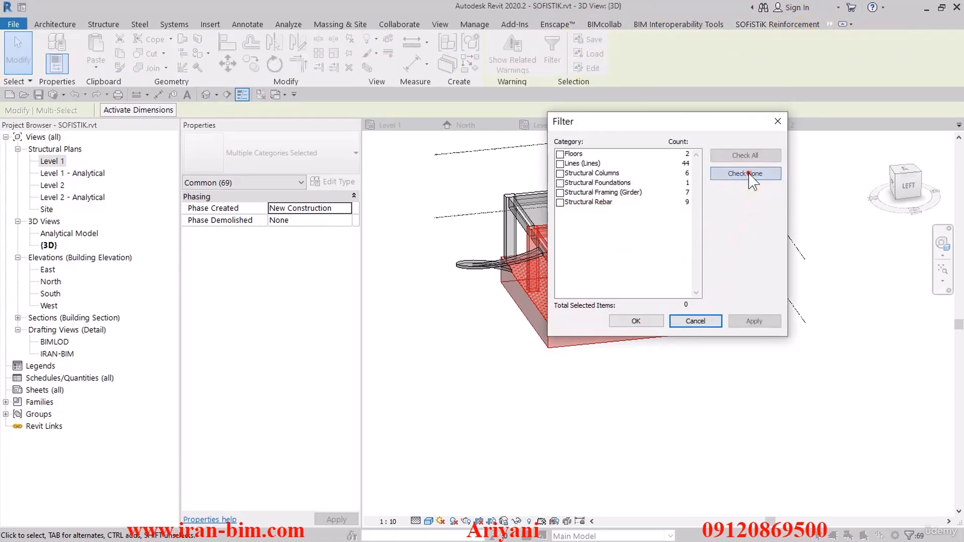
click(560, 164)
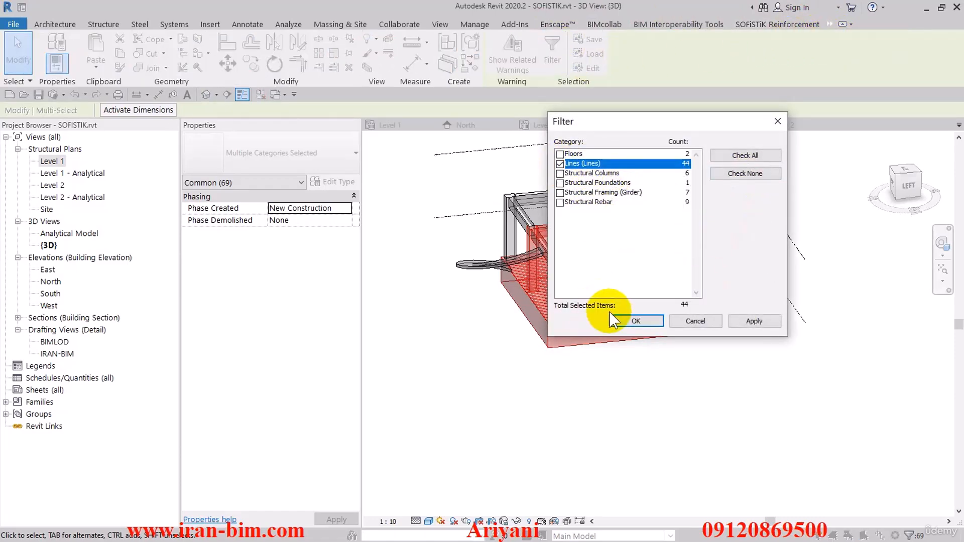
click(634, 321)
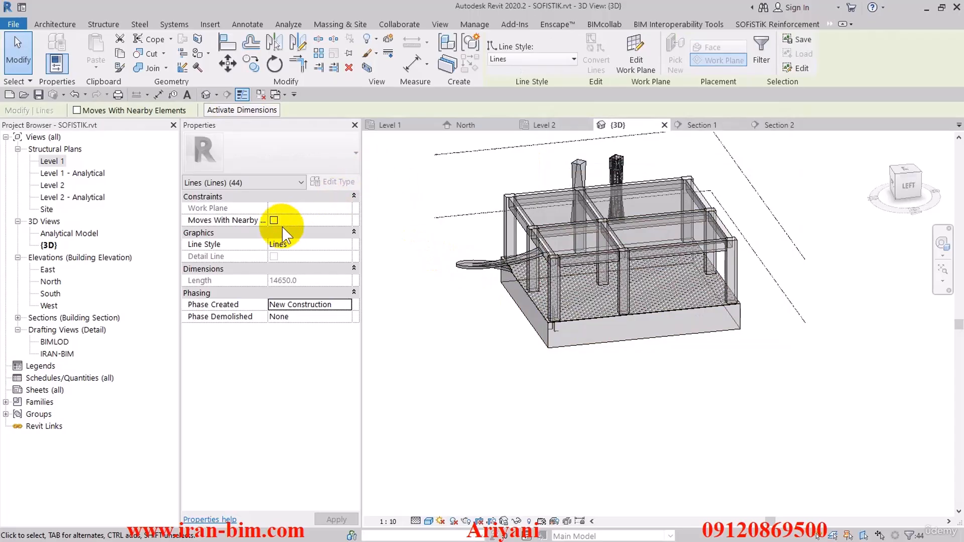
click(348, 67)
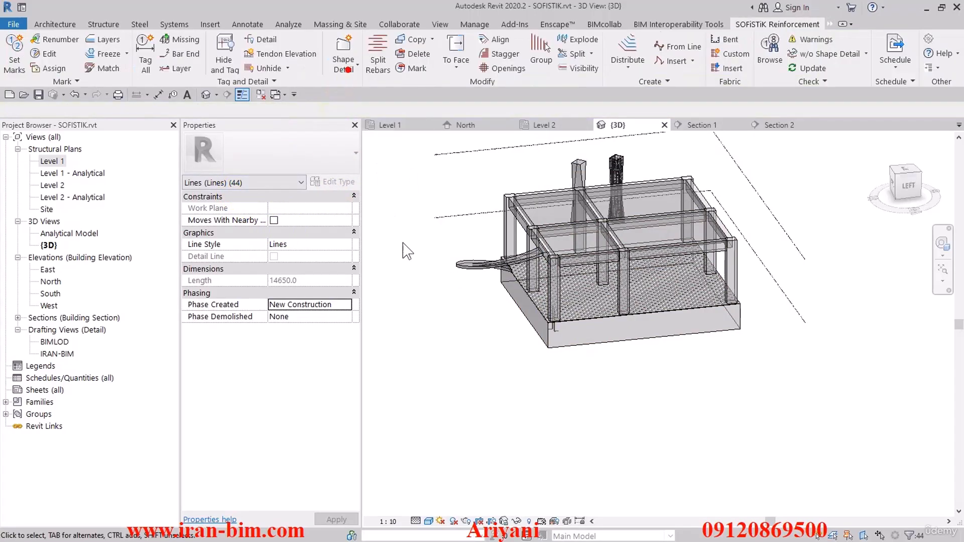
shift+middle_drag(442, 312, 554, 355)
scroll(553, 353, up, 3)
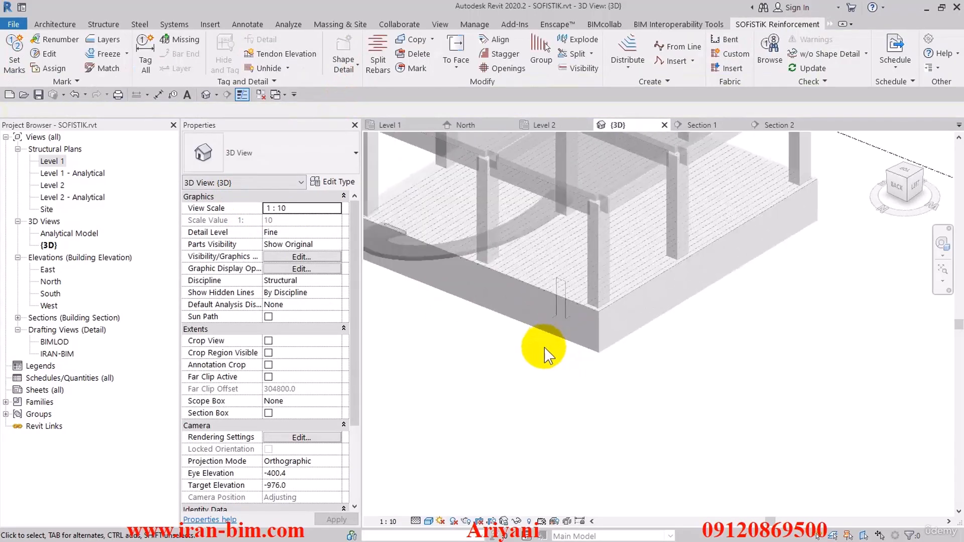
click(590, 315)
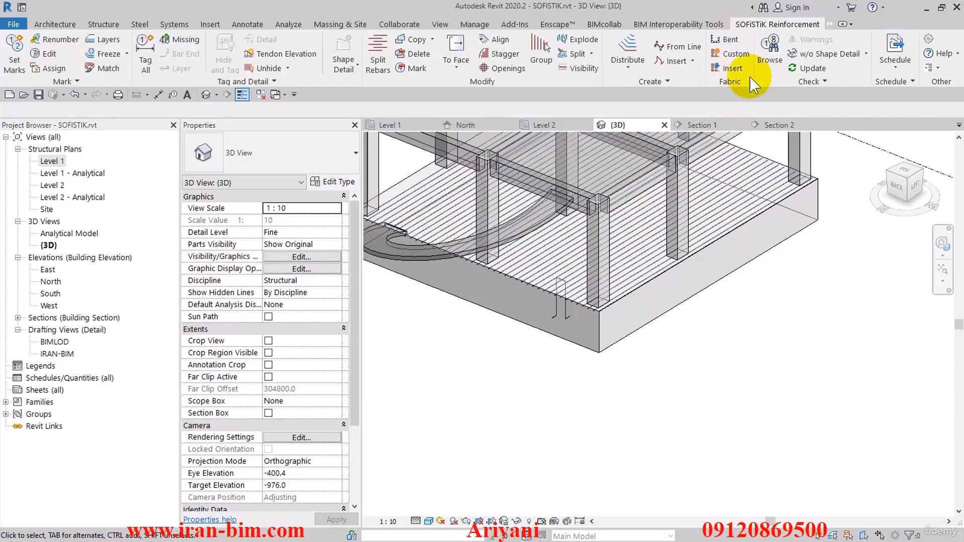
Open the Level 1 structural plan with the foundation and its grids in view.
double_click(51, 161)
scroll(511, 298, down, 1)
middle_drag(562, 305, 478, 280)
scroll(529, 305, up, 1)
Create a 300mm Foundation Slab with a rectangular boundary about 1424 by 13732 mm, outside grid 1 and spanning grids A to C.
click(55, 25)
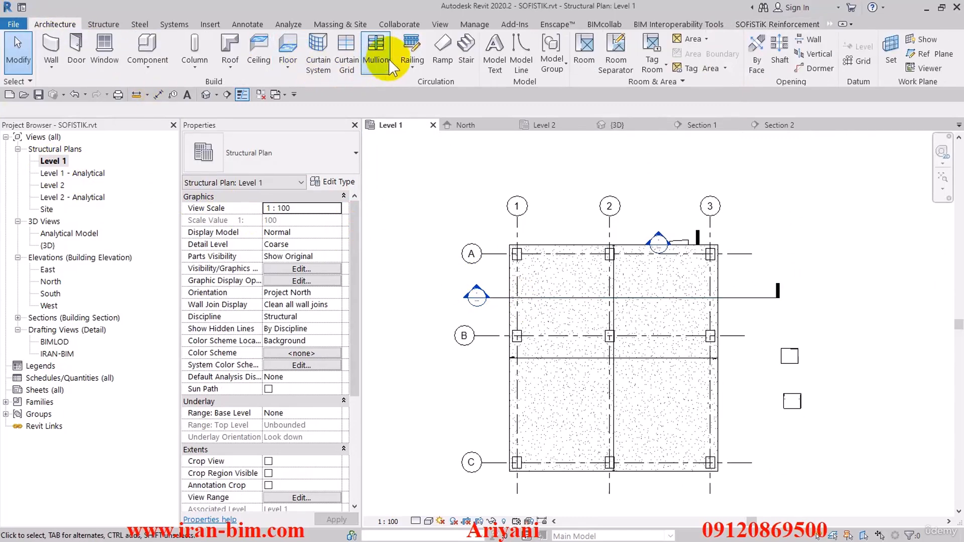
click(104, 24)
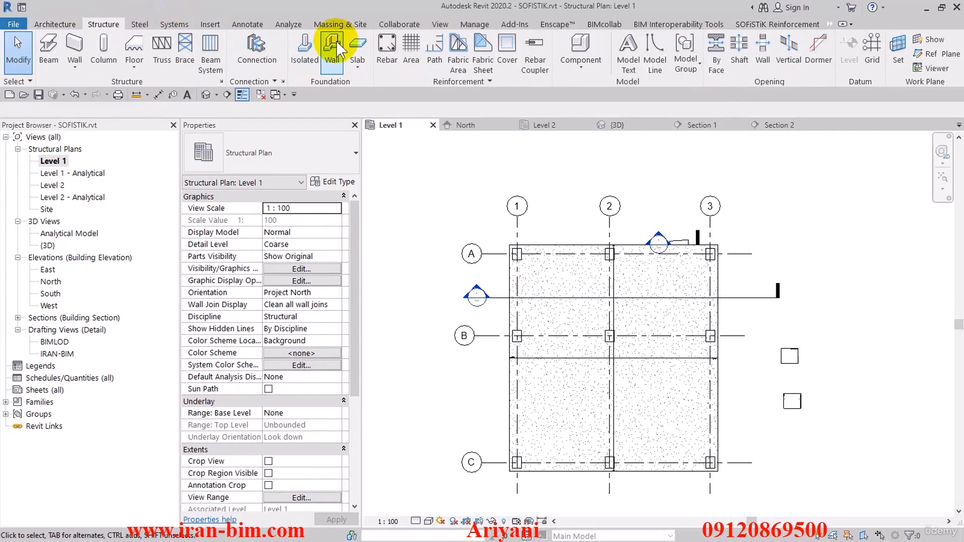
click(365, 47)
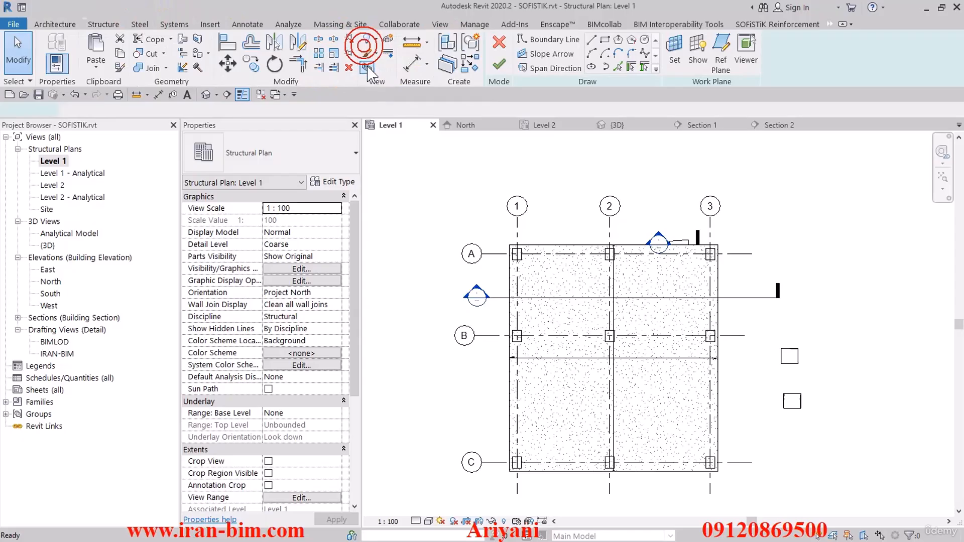
click(605, 39)
mouse_move(596, 218)
middle_down()
mouse_move(575, 257)
mouse_move(556, 244)
middle_up()
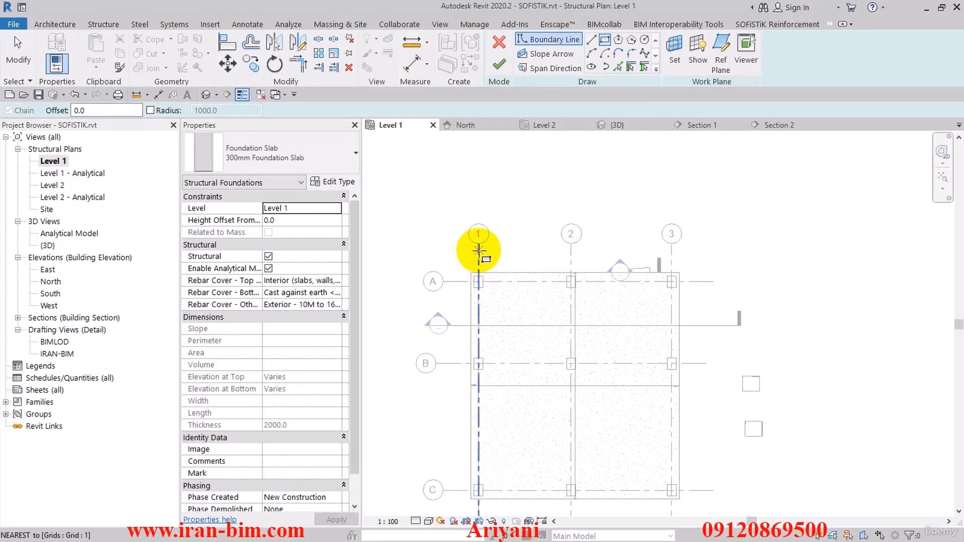
middle_drag(700, 266, 645, 256)
middle_drag(647, 311, 793, 243)
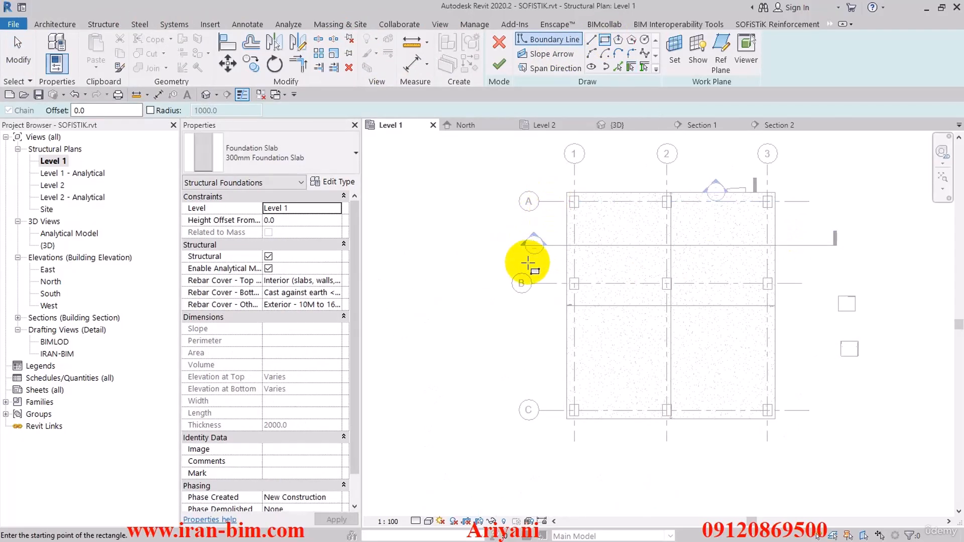
click(548, 202)
click(533, 411)
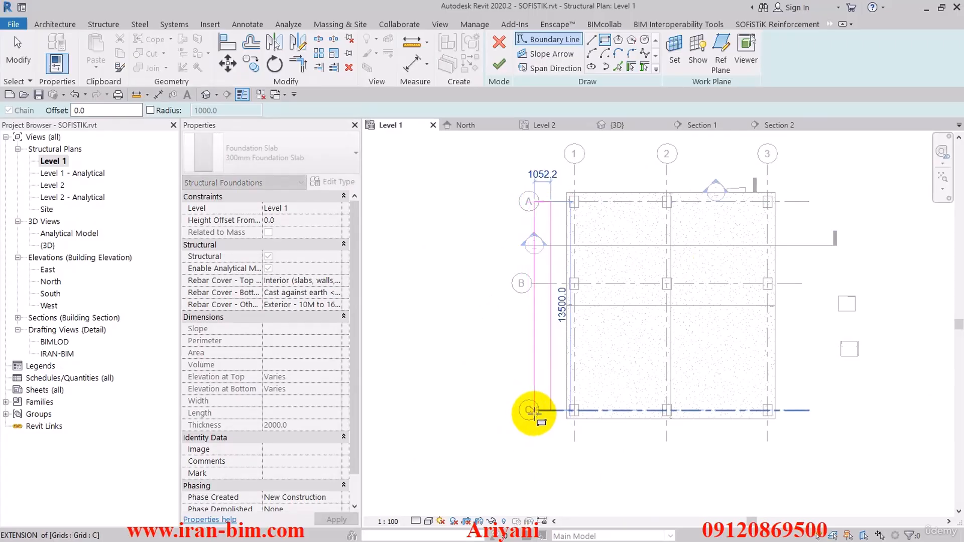
click(499, 64)
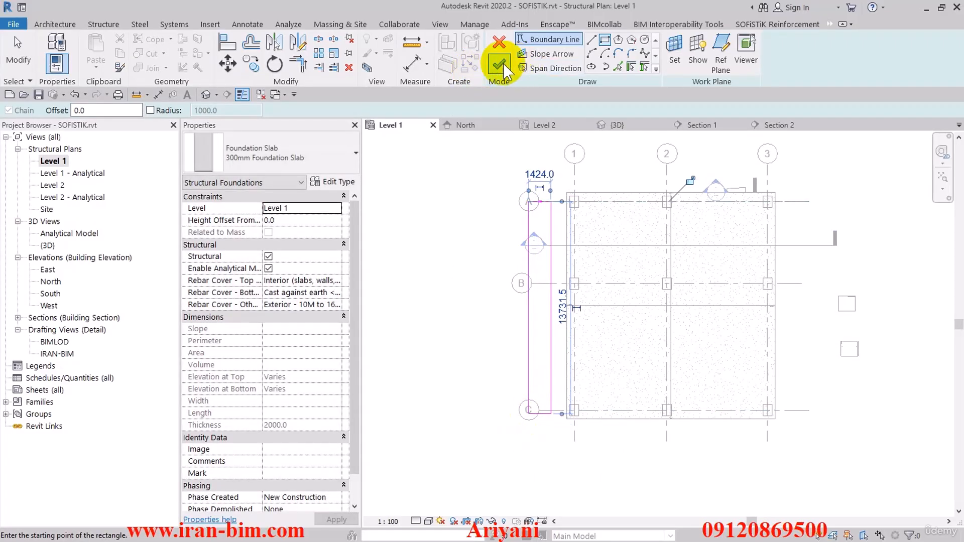
Shift the Section 2 line sideways in the Level 1 plan so it extends past the narrow foundation slab beside grid 1.
click(472, 227)
drag(592, 246, 548, 245)
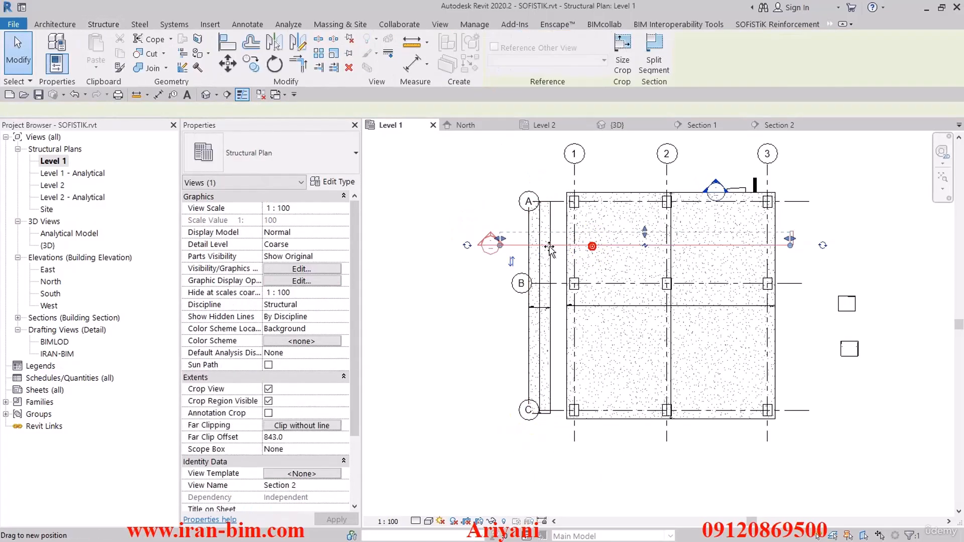
Open the Section 2 view and switch the narrow foundation slab to the 250mm Foundation Slab type.
click(496, 272)
double_click(491, 245)
scroll(501, 383, up, 2)
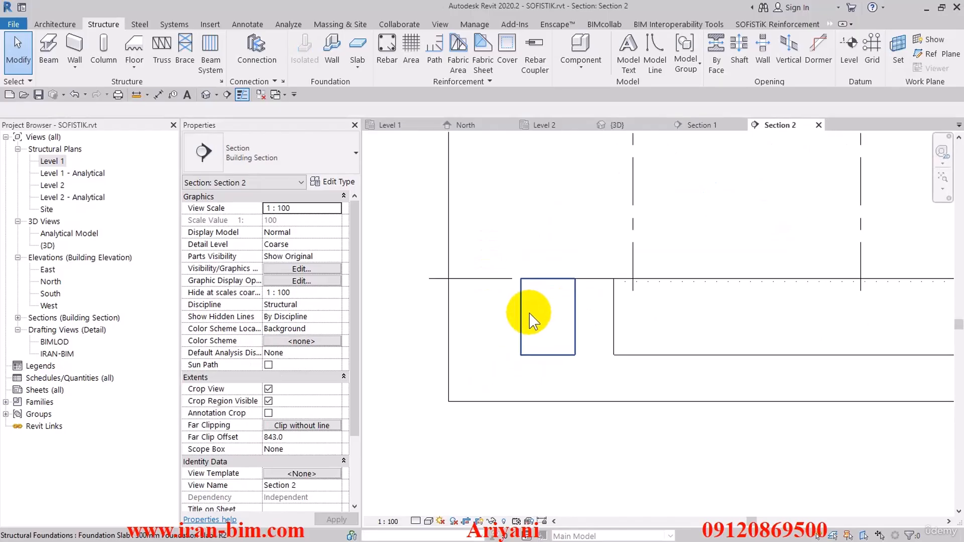
click(528, 314)
click(316, 150)
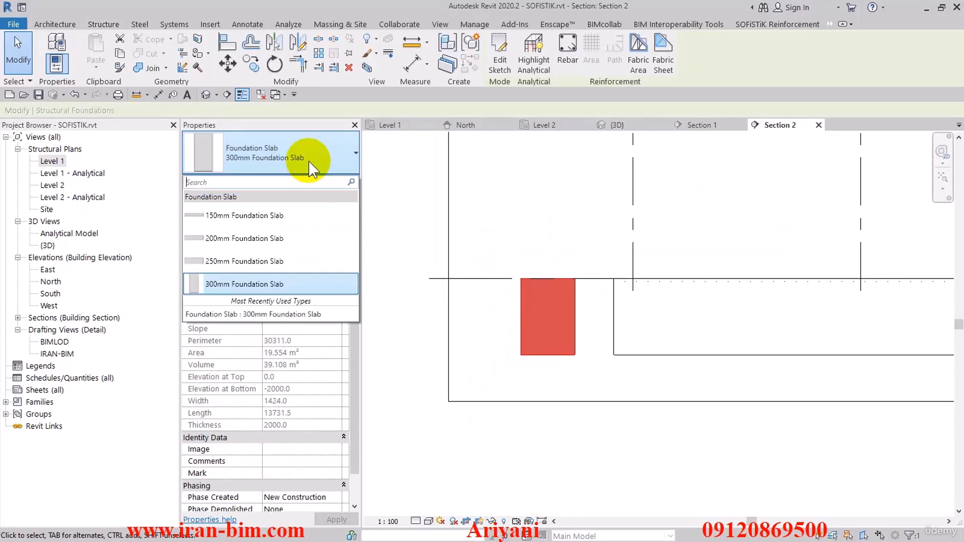
click(249, 261)
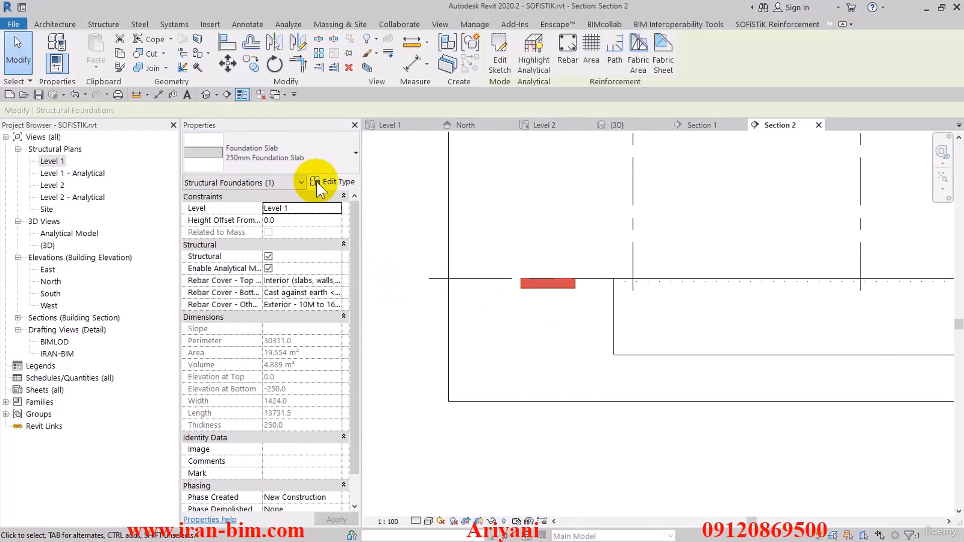
Edit the 250mm Foundation Slab type's structure and set its concrete layer thickness to 500 mm.
click(332, 184)
click(676, 202)
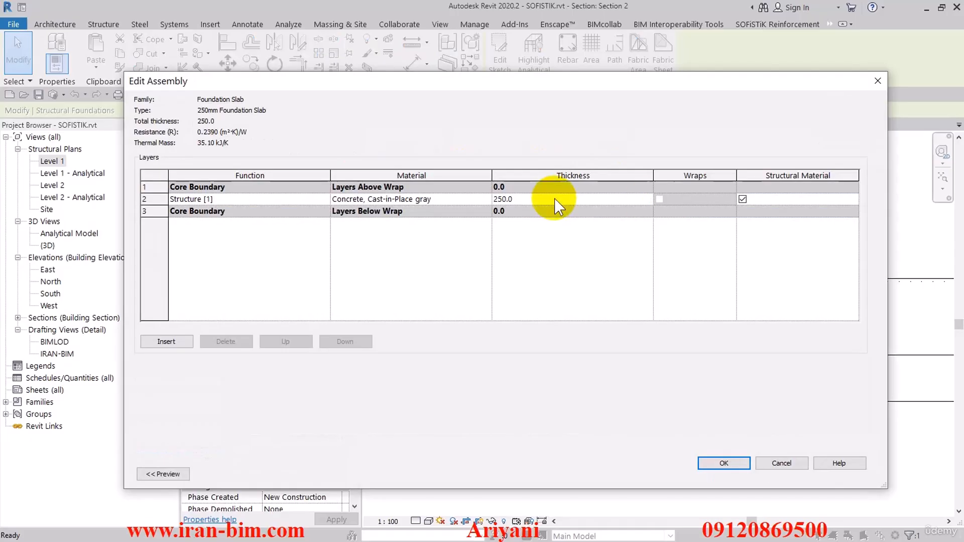
click(554, 199)
text(500)
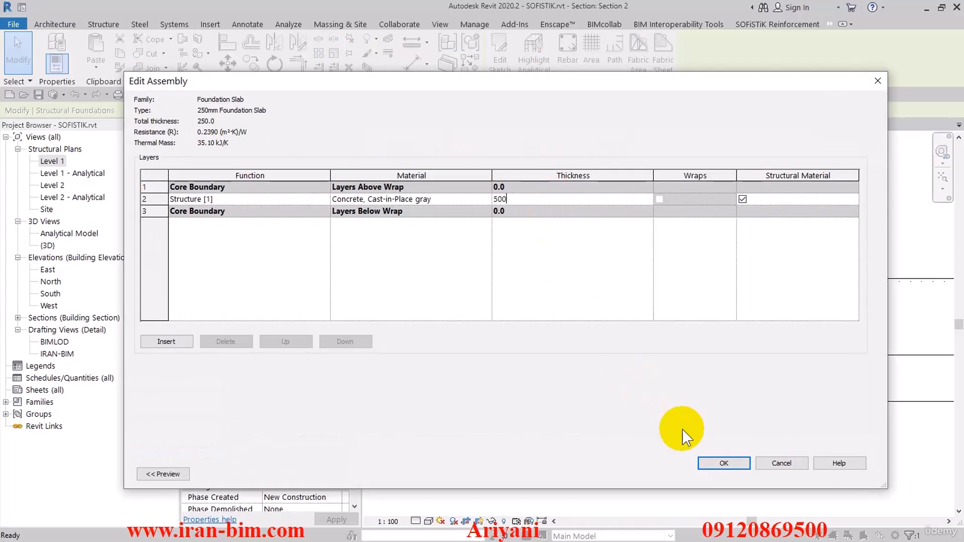
click(721, 463)
click(731, 469)
click(527, 338)
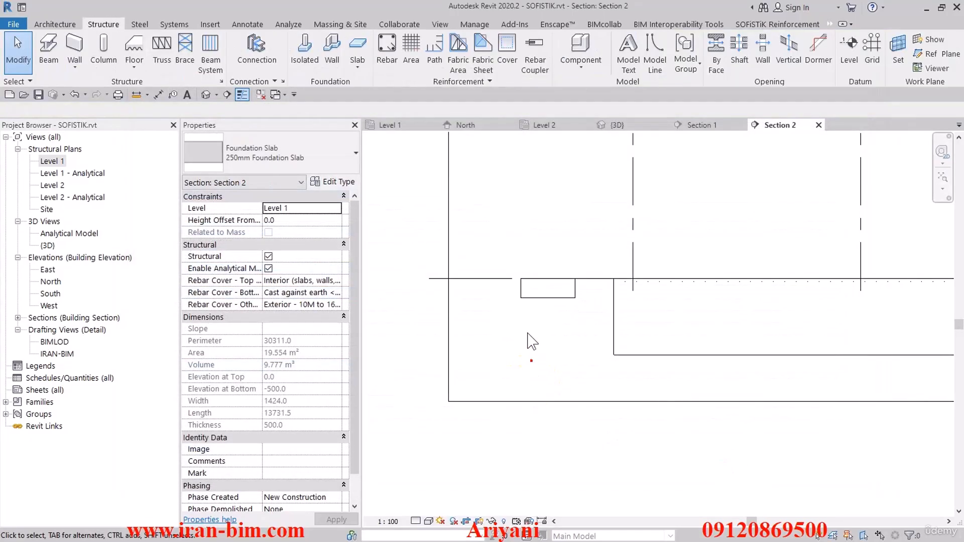
Place one Ø14 rebar of shape M_02 along the underside of the narrow foundation slab in Section 2.
click(533, 284)
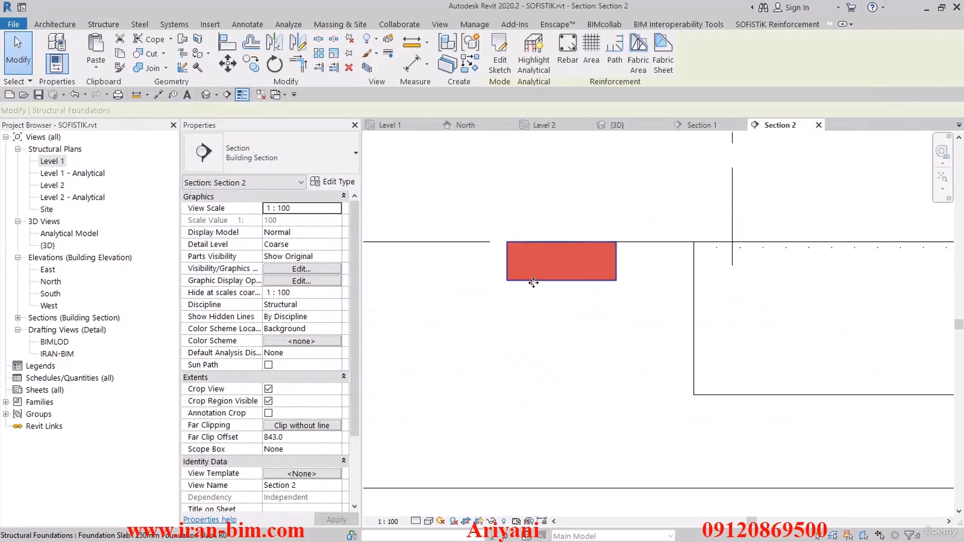
click(565, 55)
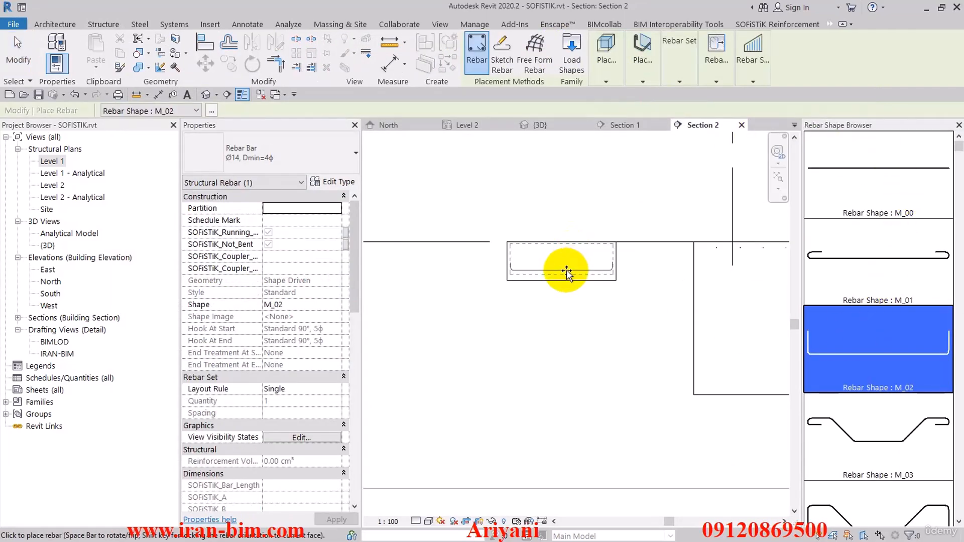
click(566, 274)
click(18, 50)
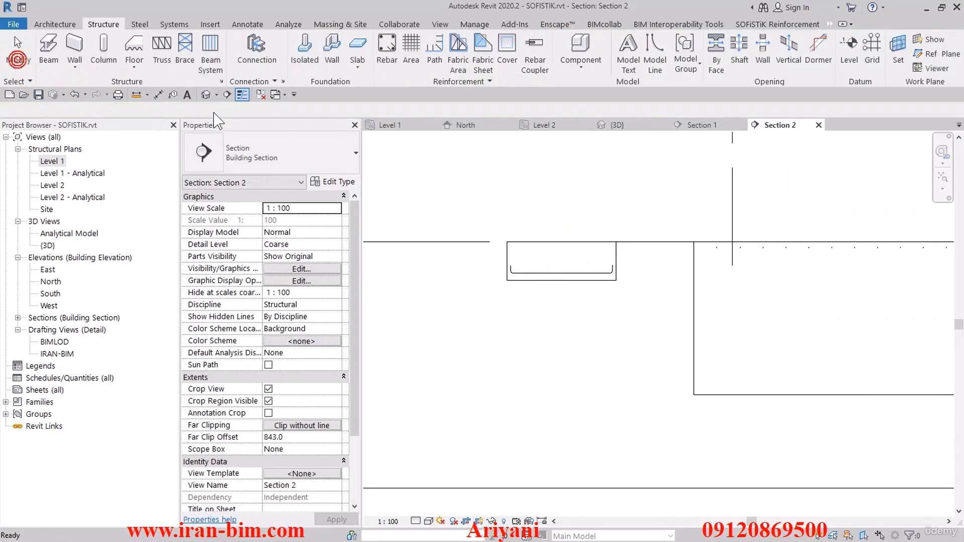
Make the narrow foundation slab transparent in the 3D view with a surface transparency override by element.
click(206, 94)
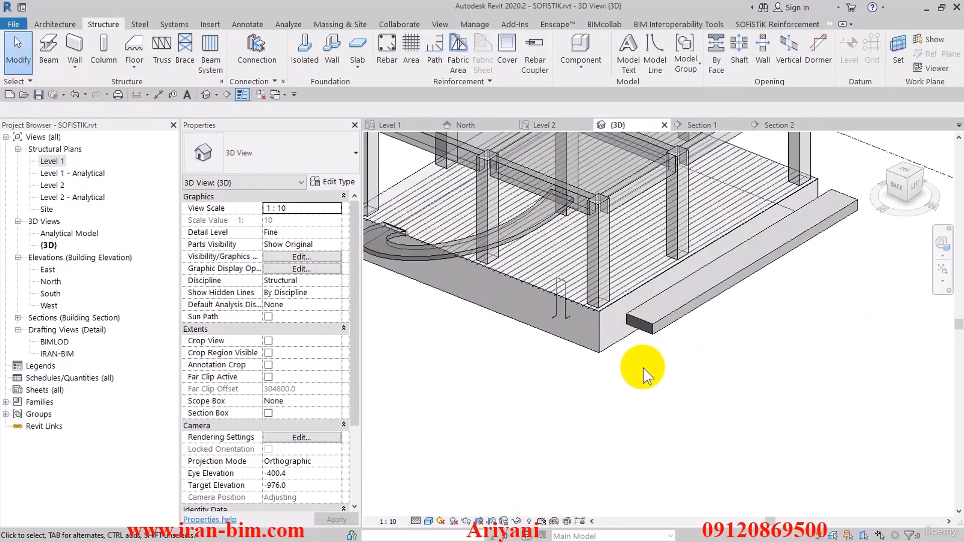
click(648, 334)
click(375, 53)
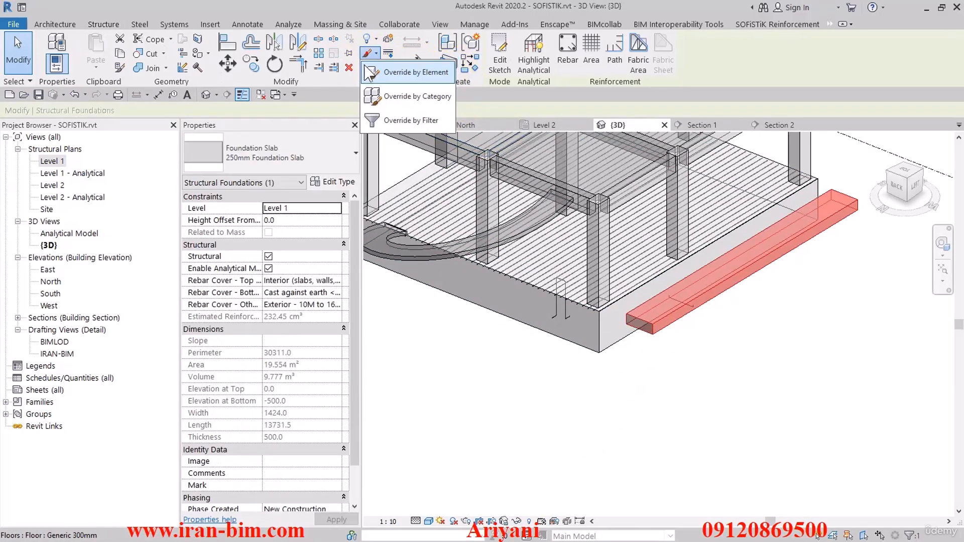
click(556, 270)
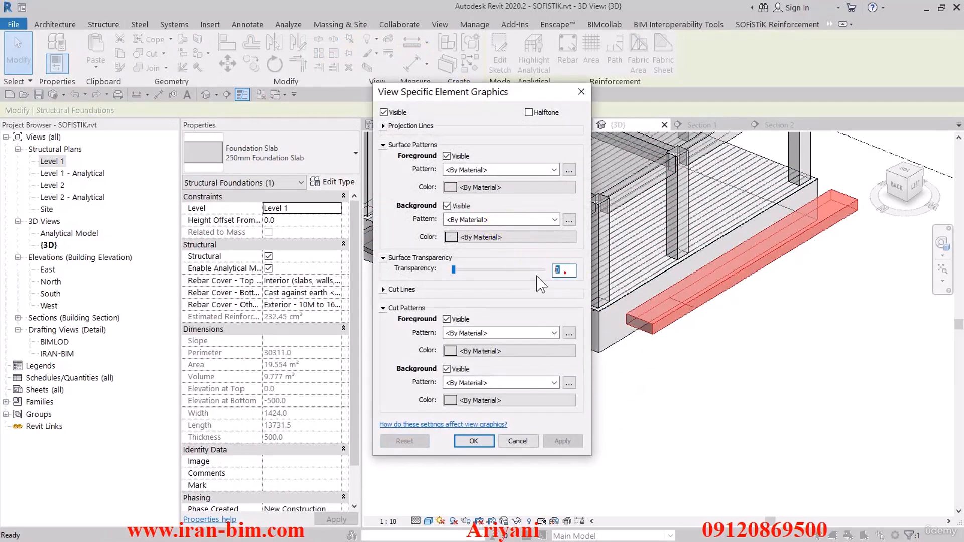
click(474, 441)
click(477, 441)
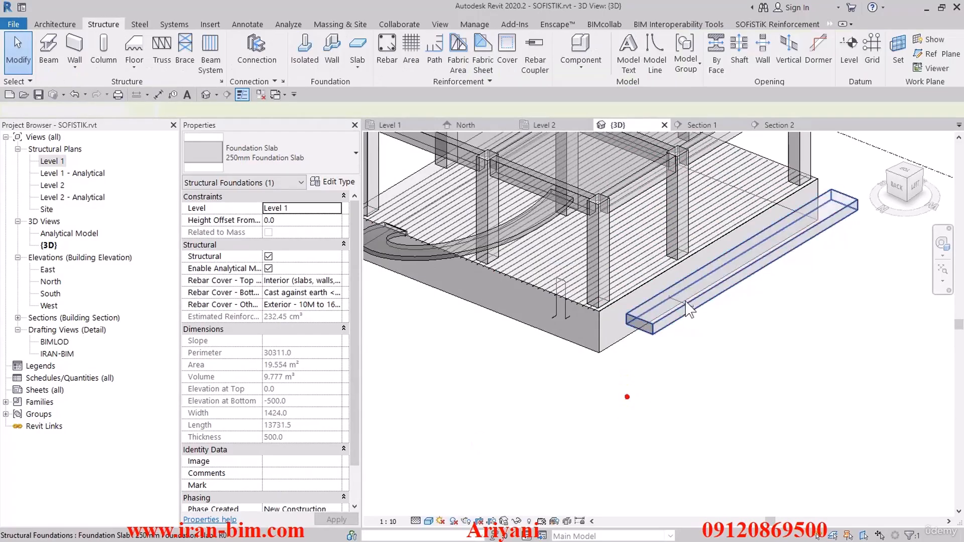
Distribute the M_02 rebar along the narrow slab with a Maximum Spacing layout at 300 mm spacing.
scroll(690, 317, up, 3)
click(690, 316)
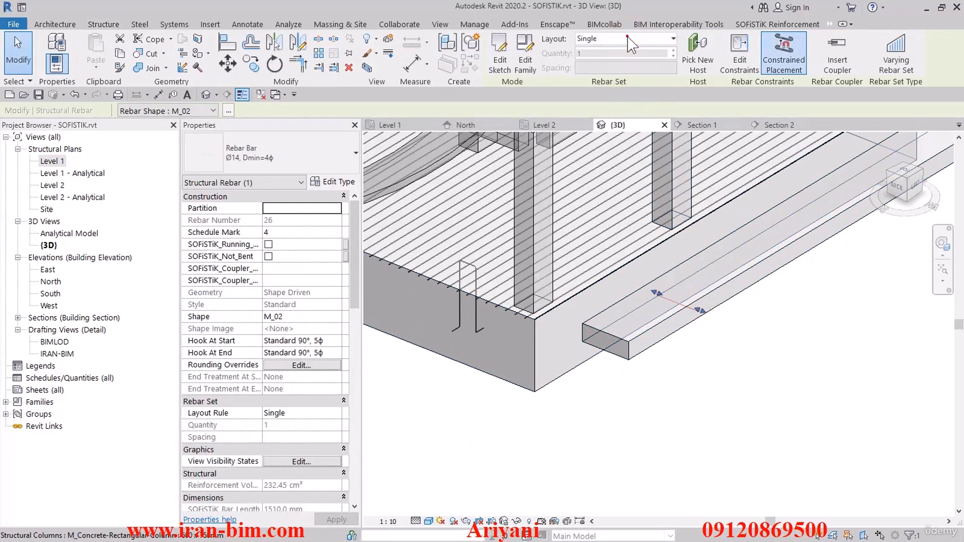
click(628, 39)
click(627, 77)
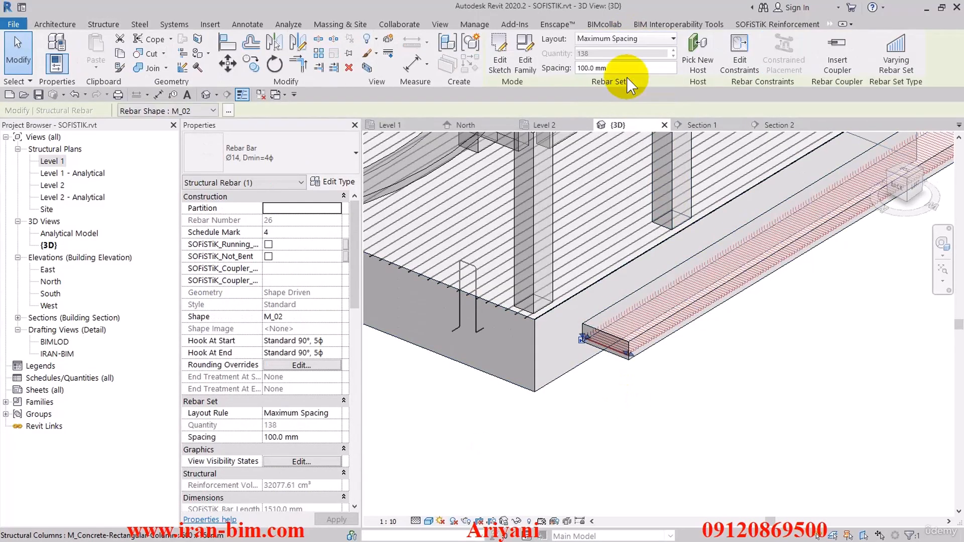
drag(627, 70, 558, 73)
text(300)
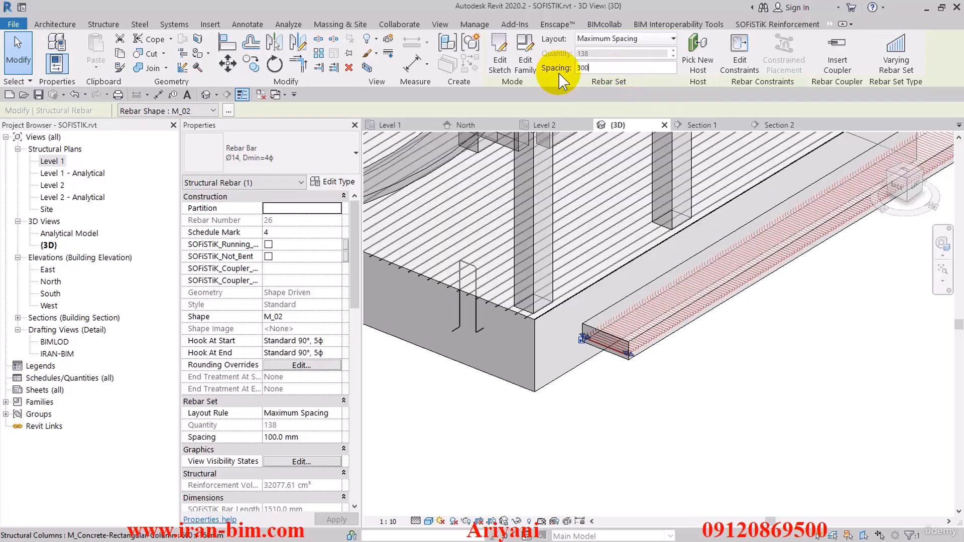
click(745, 363)
shift+middle_drag(806, 340, 763, 339)
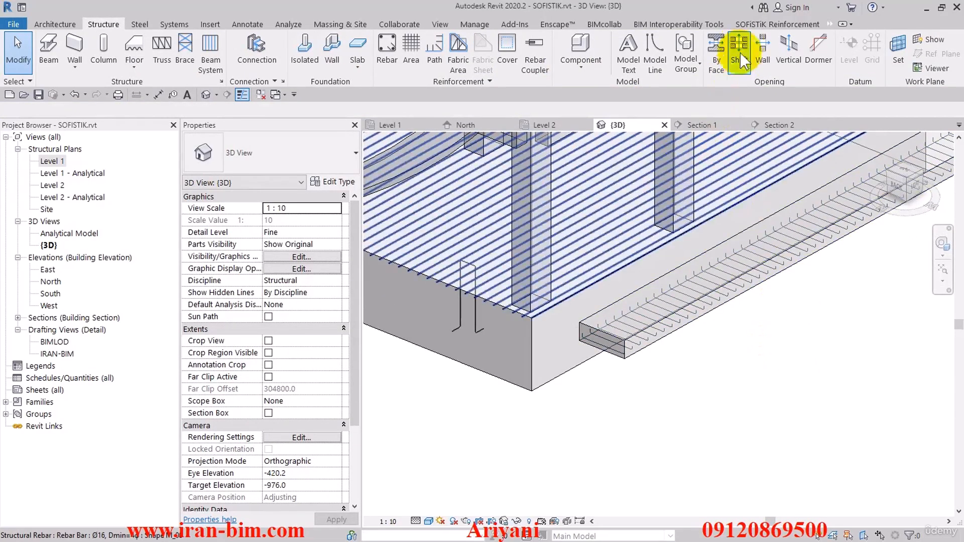
Configure a SOFiSTiK Bent Fabric Sheet with type W4/12, lap length 500 mm, Major bend direction and Up orientation.
click(751, 25)
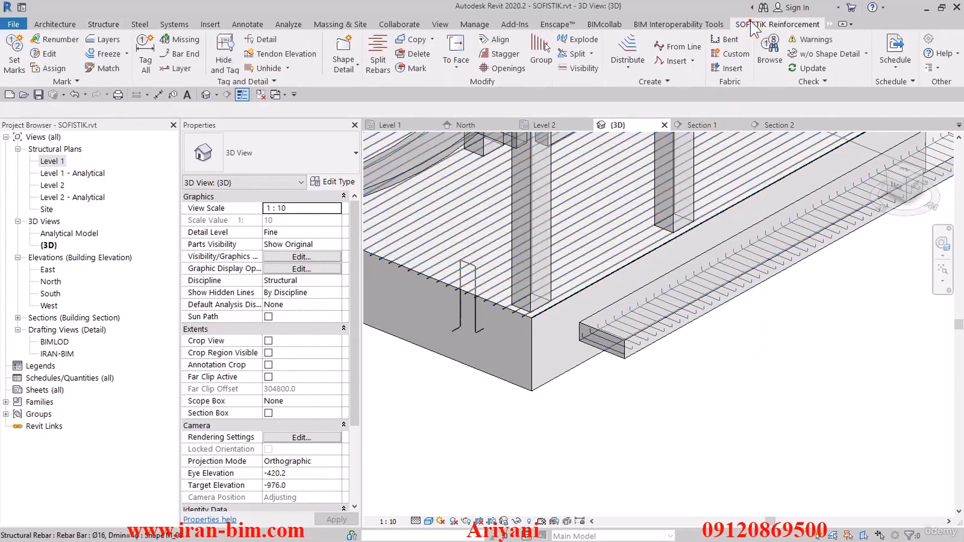
click(723, 39)
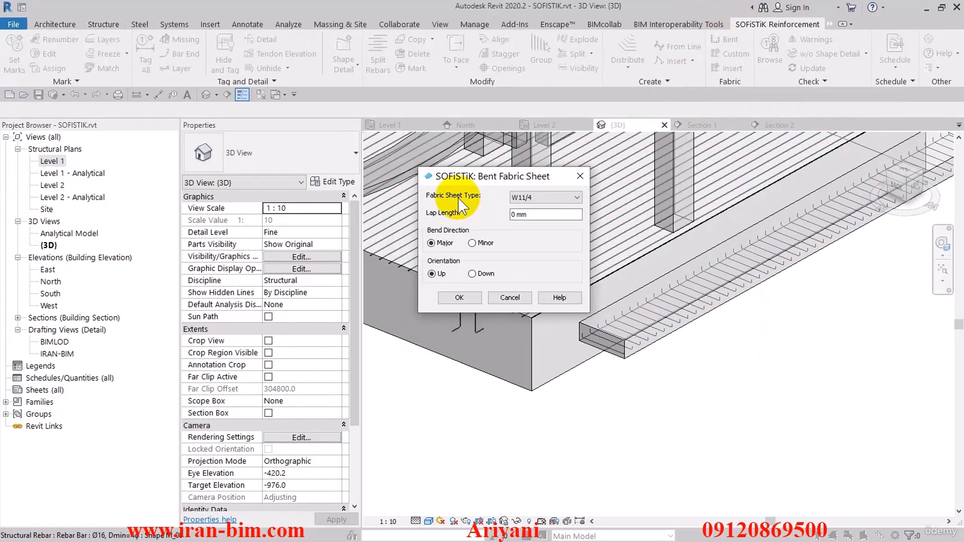
click(556, 199)
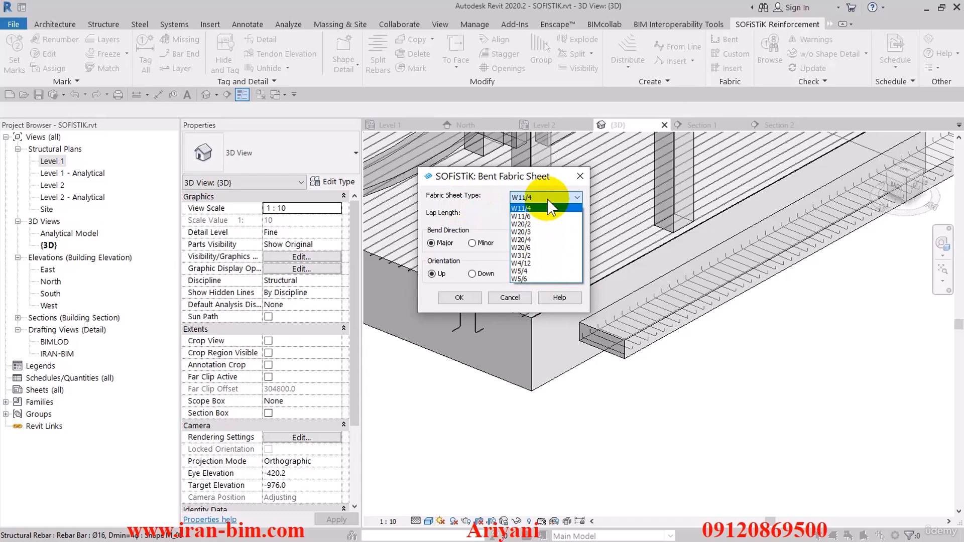
click(536, 263)
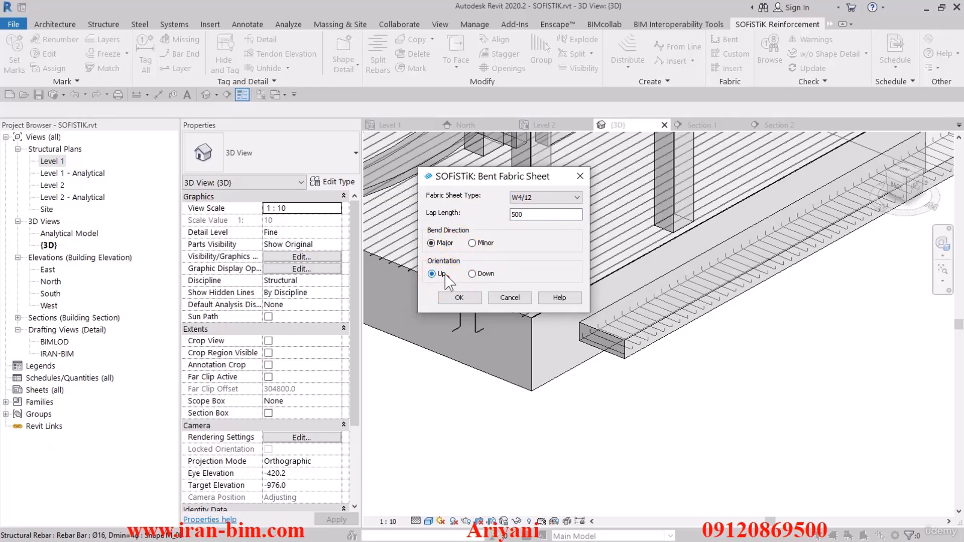
click(459, 298)
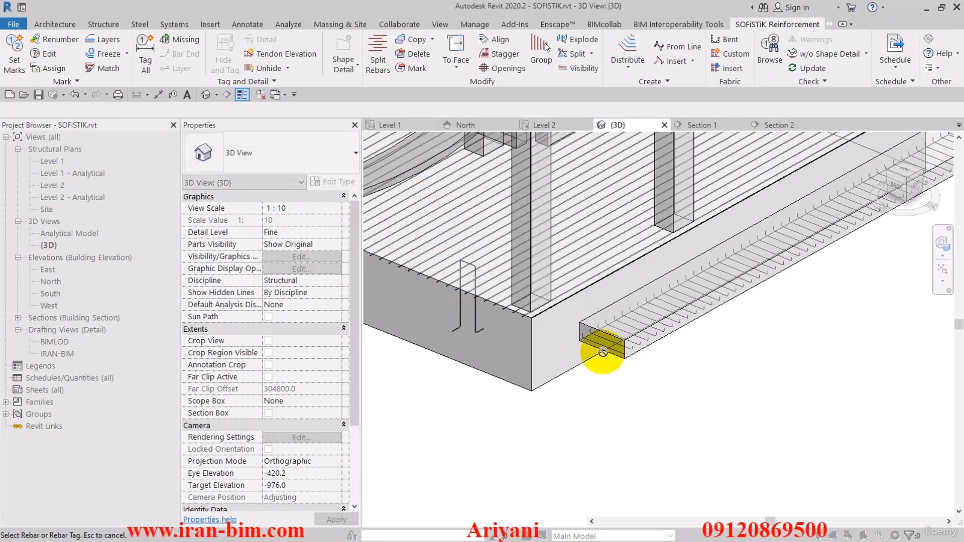
Generate the bent fabric row from the M_02 rebar set in the narrow slab and end the command.
click(604, 348)
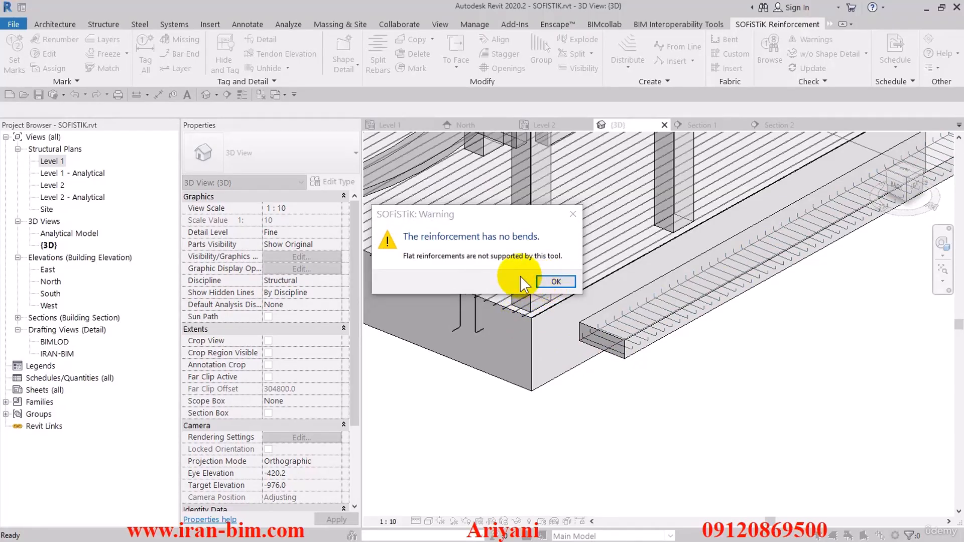
click(550, 282)
middle_drag(664, 363, 634, 387)
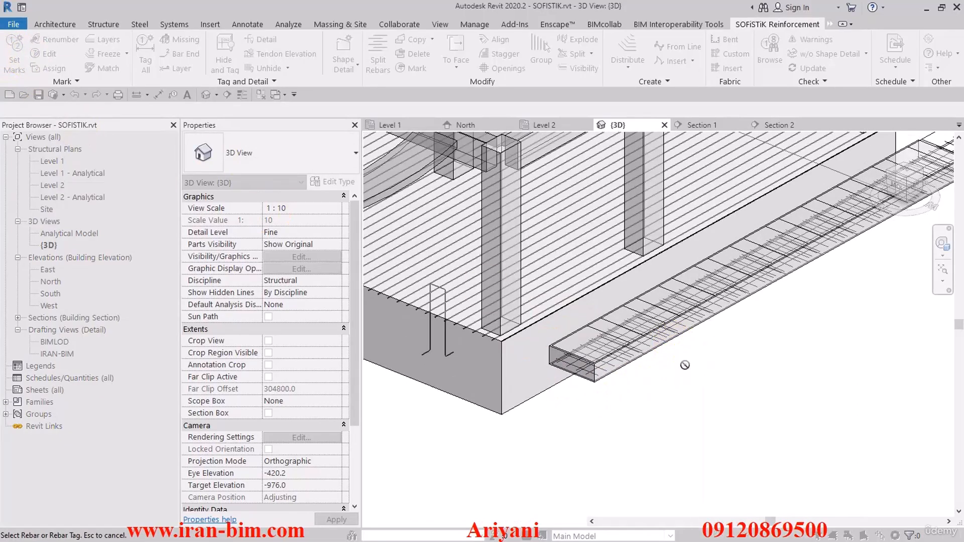
key(Escape)
Adjust how the reinforcement is displayed in the 3D view with SOFiSTiK's Visibility tool.
scroll(579, 372, up, 2)
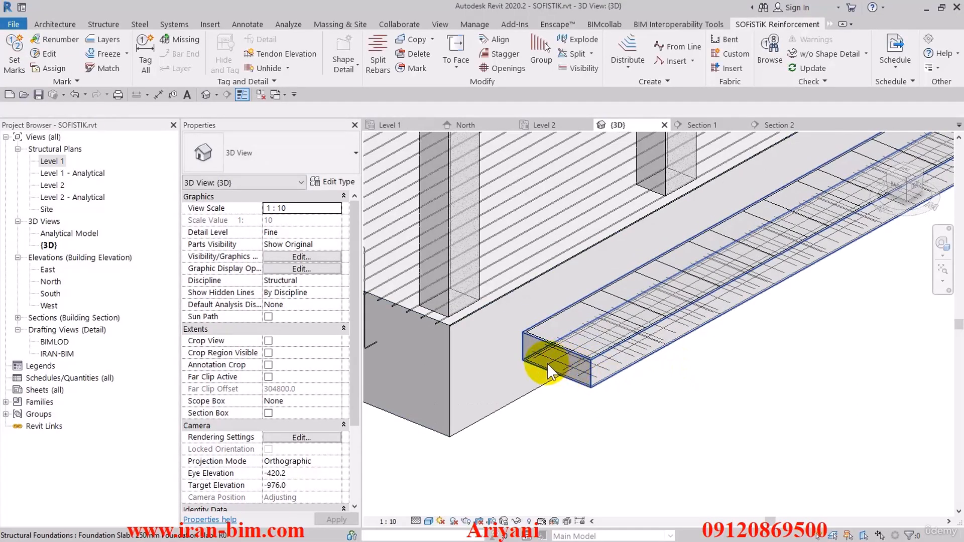
click(547, 363)
shift+middle_drag(680, 400, 639, 402)
click(647, 420)
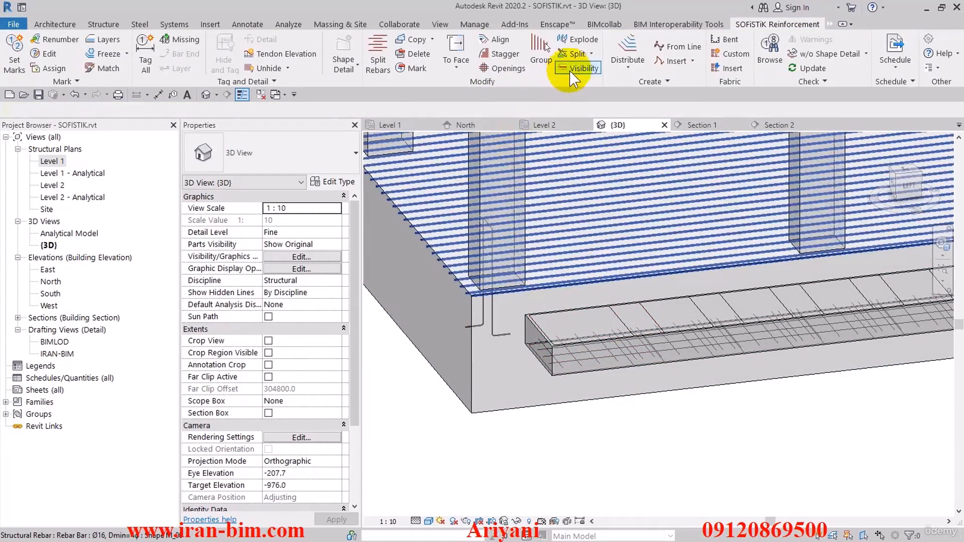
click(570, 71)
click(431, 312)
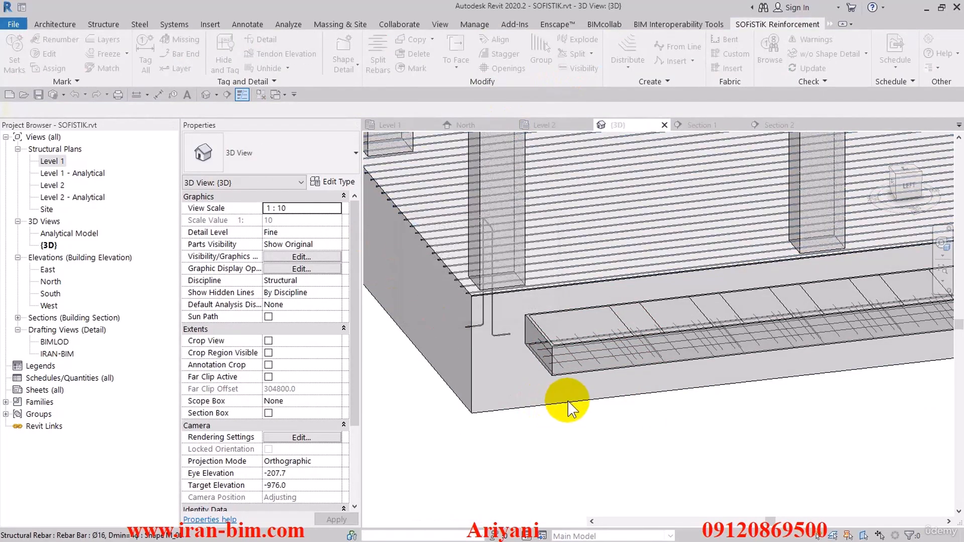
Examine the overlapping W4/12 fabric sheets inside the narrow slab, selecting the one at the near end.
shift+middle_drag(580, 441, 663, 441)
click(622, 355)
click(663, 441)
scroll(576, 332, up, 2)
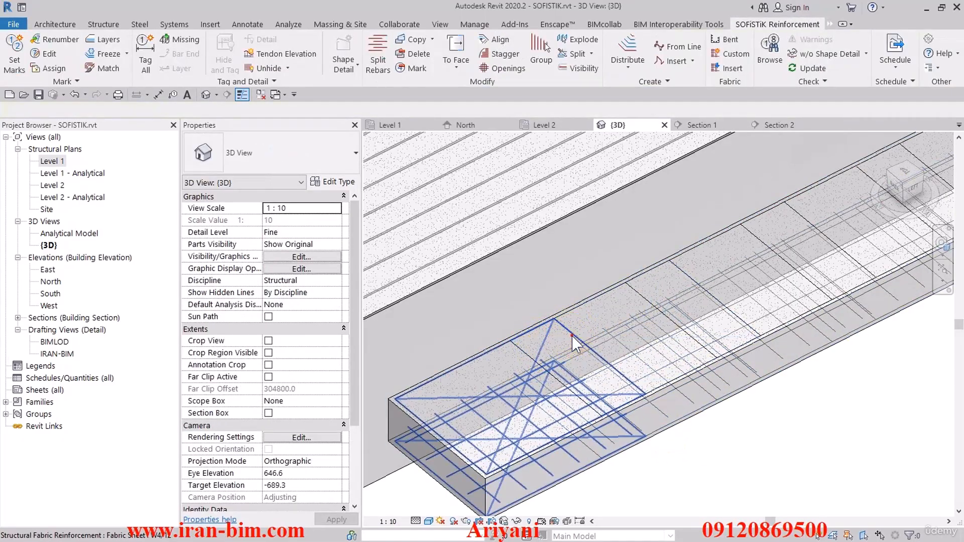
click(552, 346)
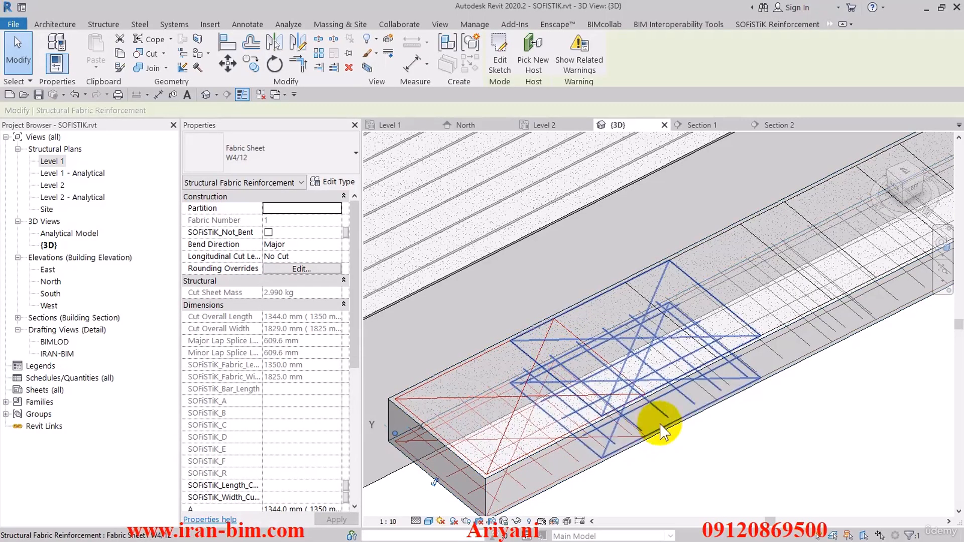
click(695, 440)
Run SOFiSTiK's Custom fabric tool on the W4/12 sheet at the near end of the narrow slab.
scroll(675, 412, down, 3)
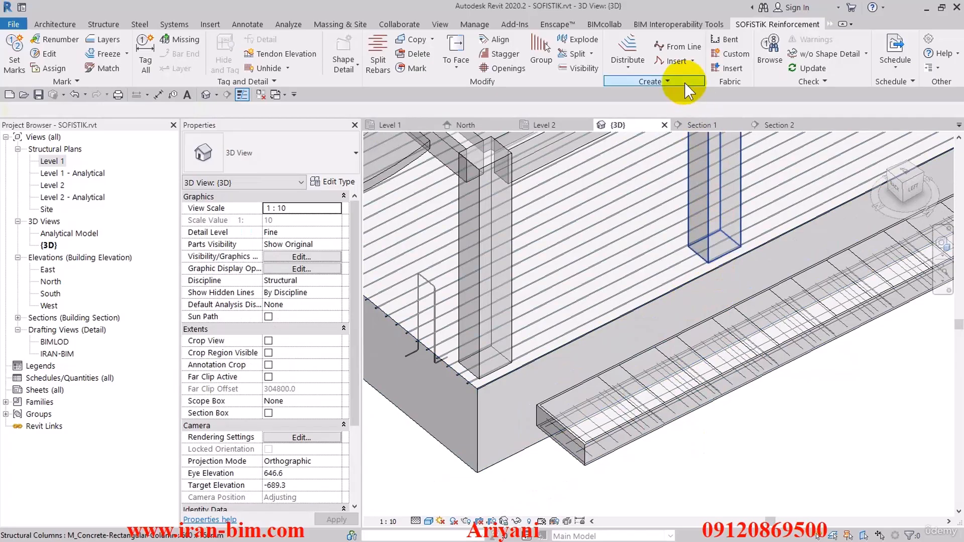
click(732, 54)
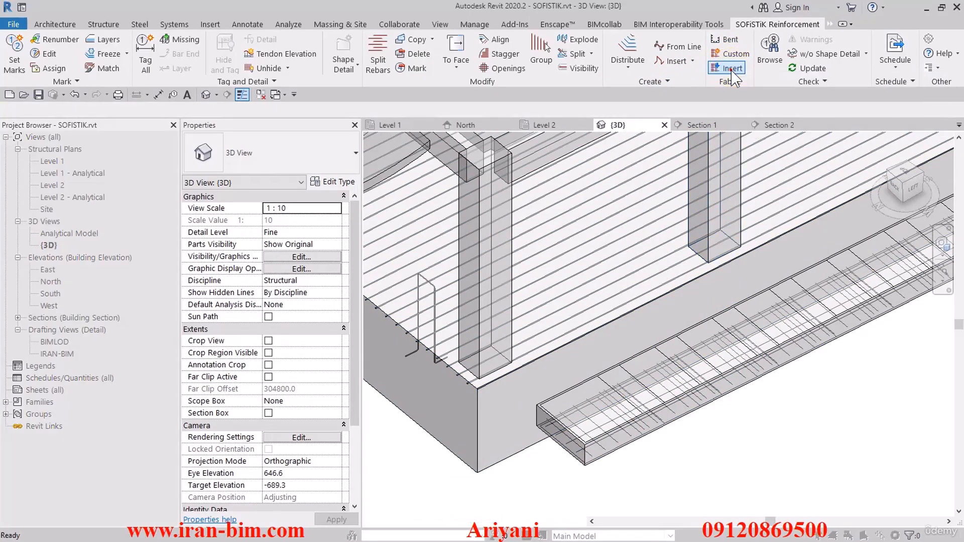
click(632, 380)
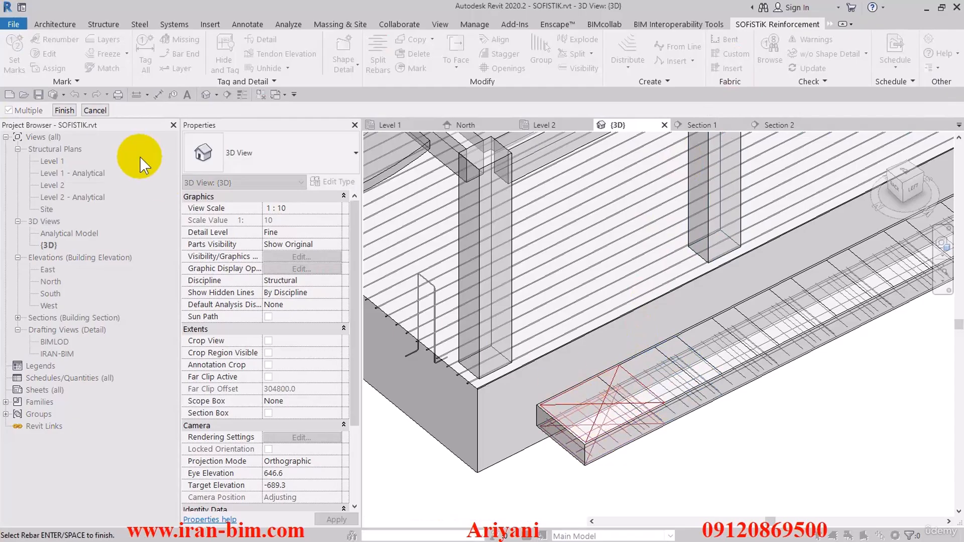
click(63, 110)
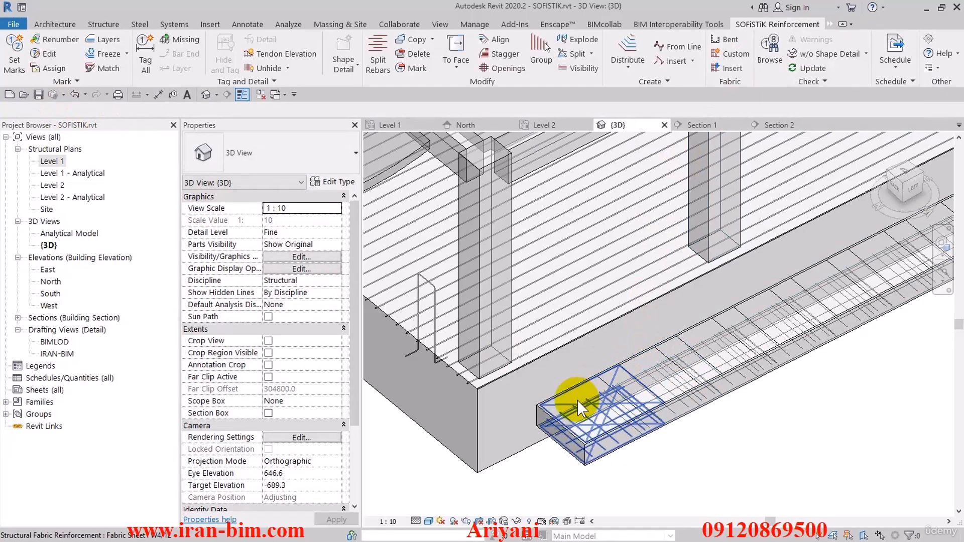
Check the fabric type and properties of the end sheet in the narrow slab, then clear the selection.
click(577, 399)
middle_drag(726, 413, 710, 394)
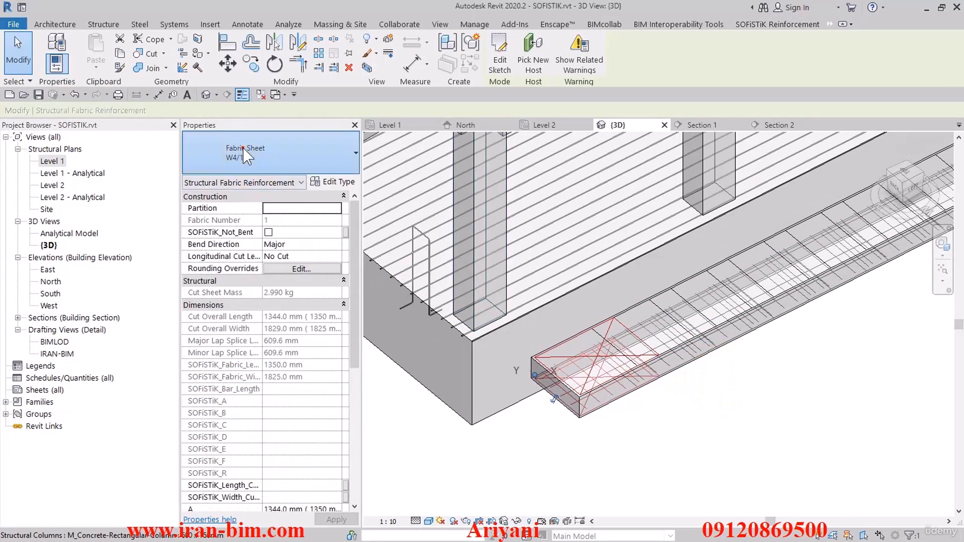
click(242, 147)
click(243, 147)
click(689, 416)
scroll(691, 399, down, 1)
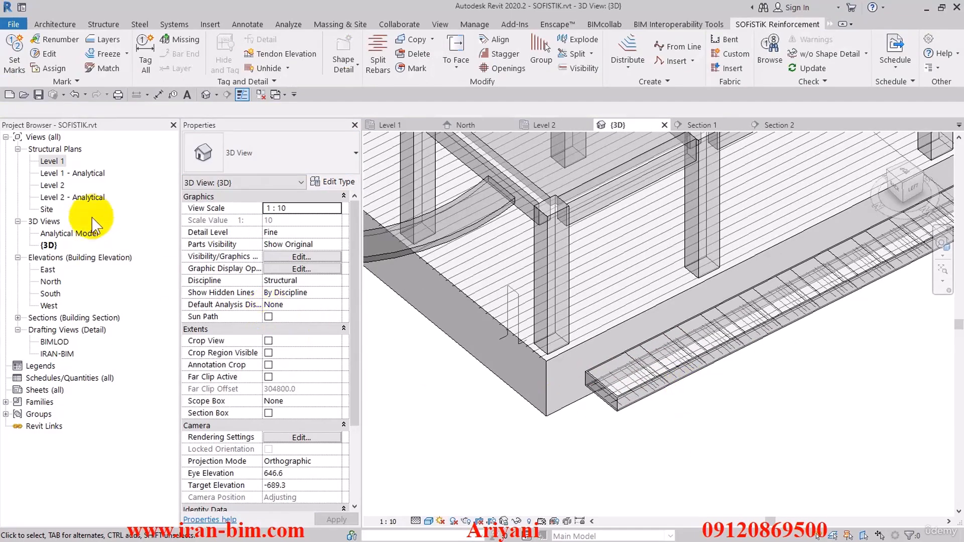
From the Level 1 plan, open the Section 1 view that cuts the column at grid 3.
double_click(45, 161)
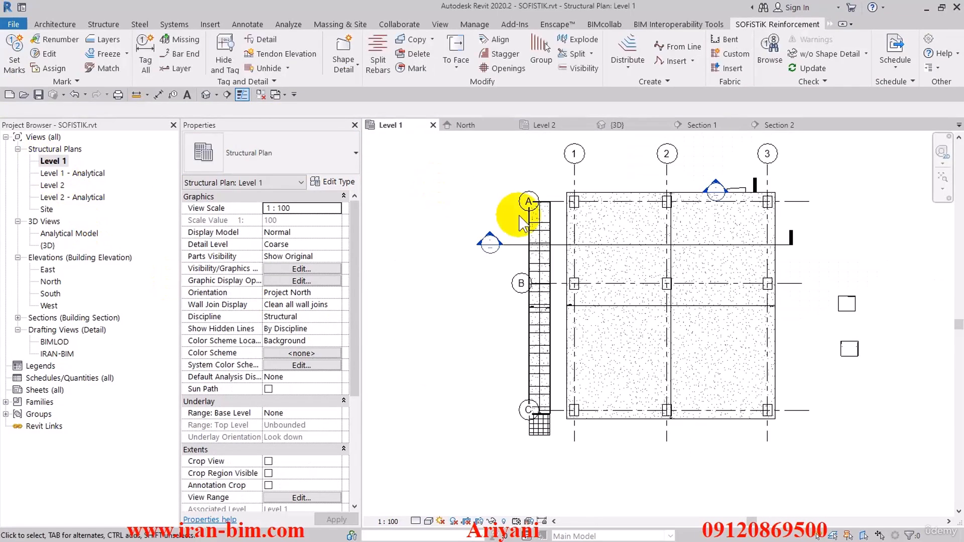
scroll(619, 220, up, 3)
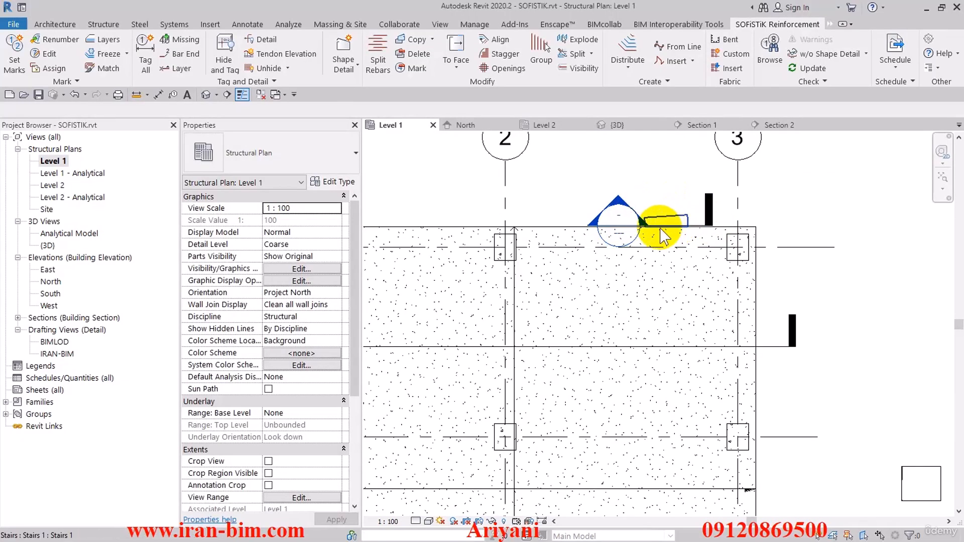
scroll(613, 216, up, 2)
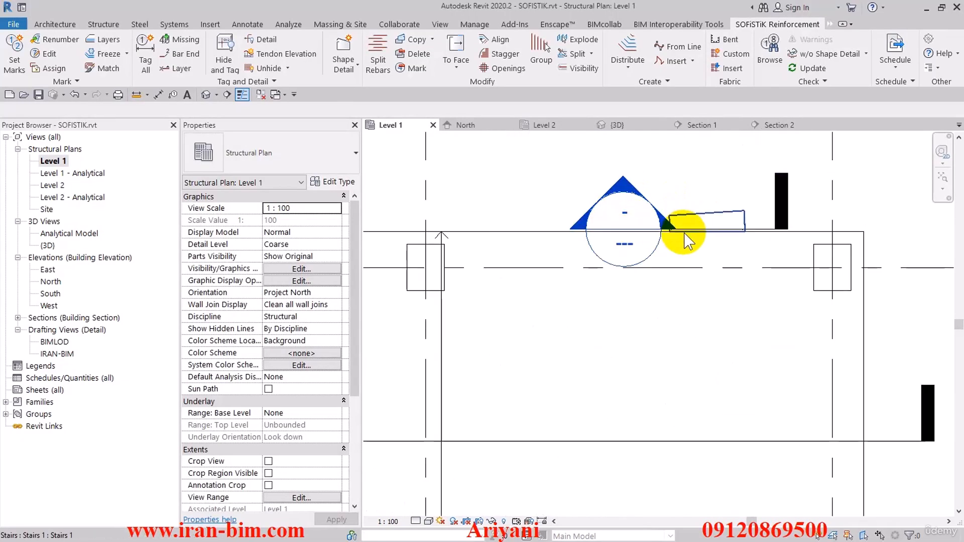
click(763, 224)
drag(764, 223, 884, 271)
click(908, 305)
double_click(753, 282)
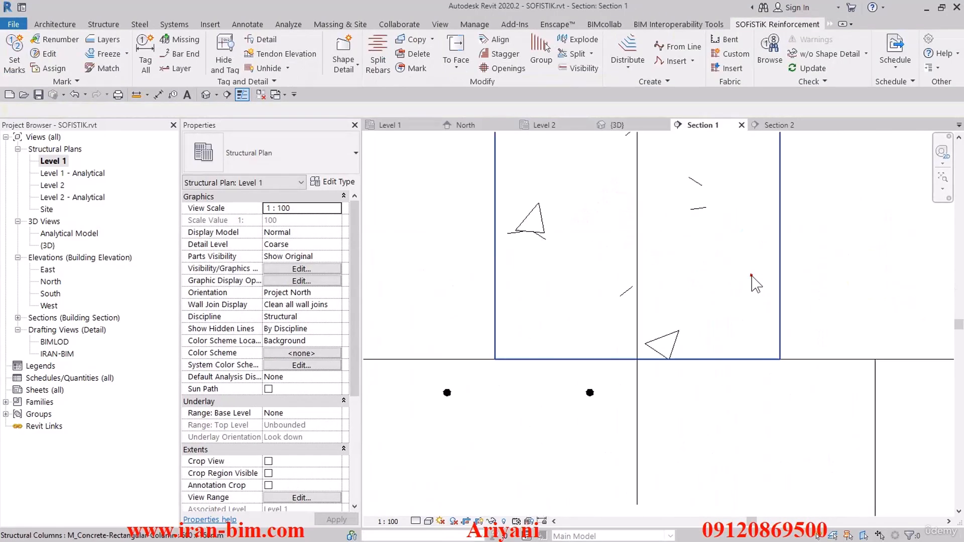
click(751, 273)
click(815, 273)
scroll(815, 273, down, 3)
middle_drag(815, 274, 614, 488)
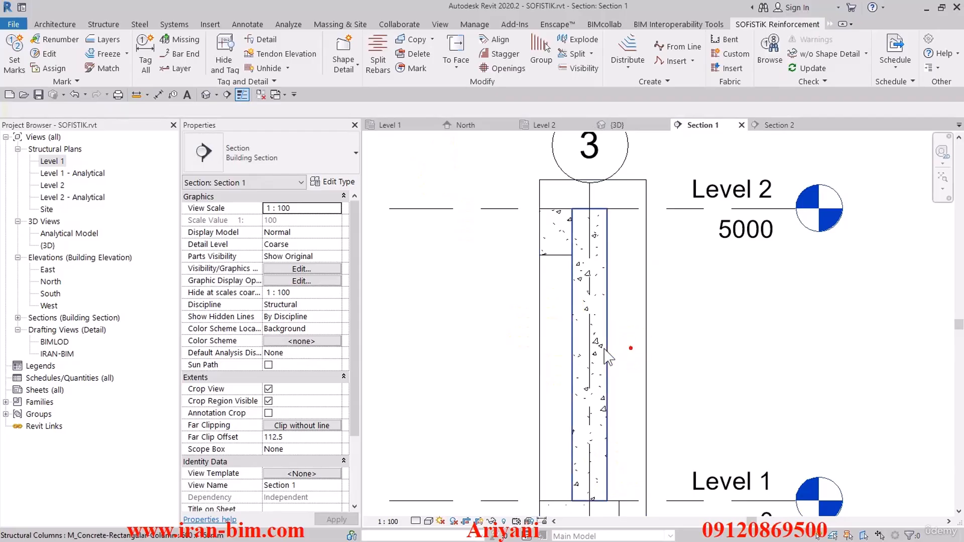
Start rebar placement for the column using tie shape M_T1 with its orientation perpendicular to cover.
click(600, 337)
click(654, 63)
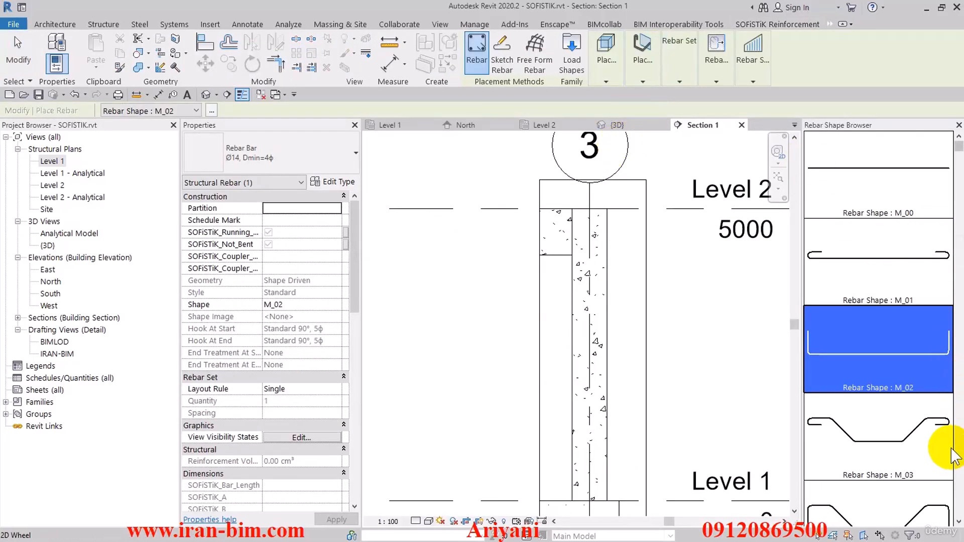
drag(957, 146, 940, 424)
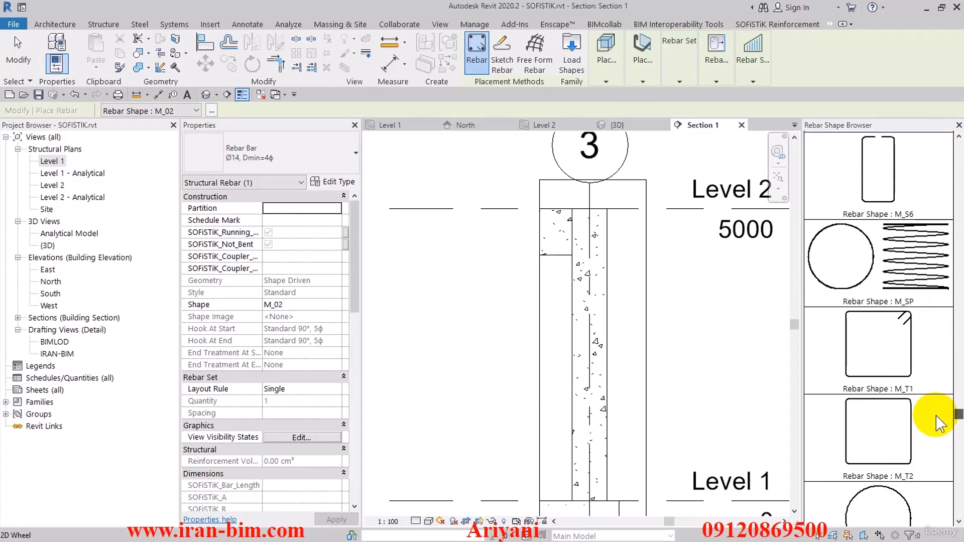
click(873, 381)
middle_drag(642, 386, 577, 238)
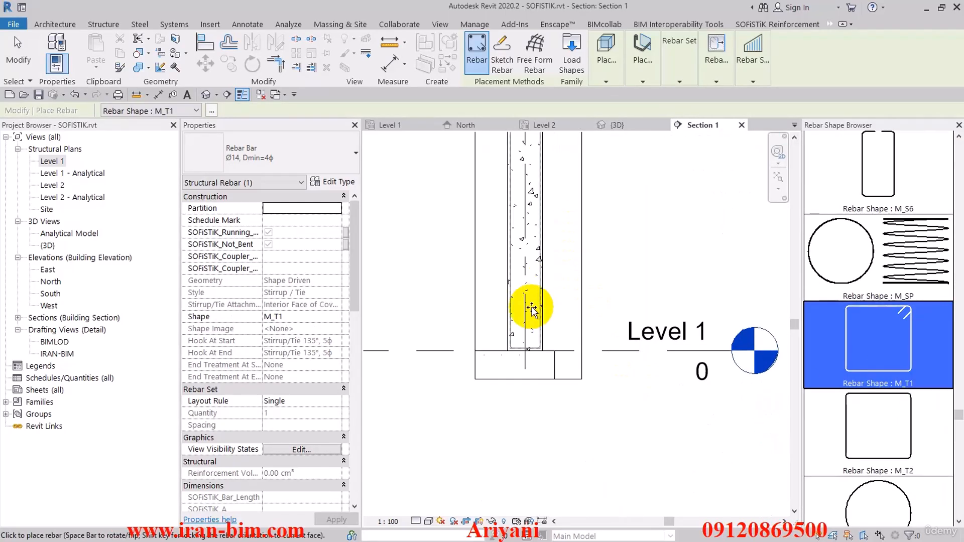
click(643, 55)
click(727, 108)
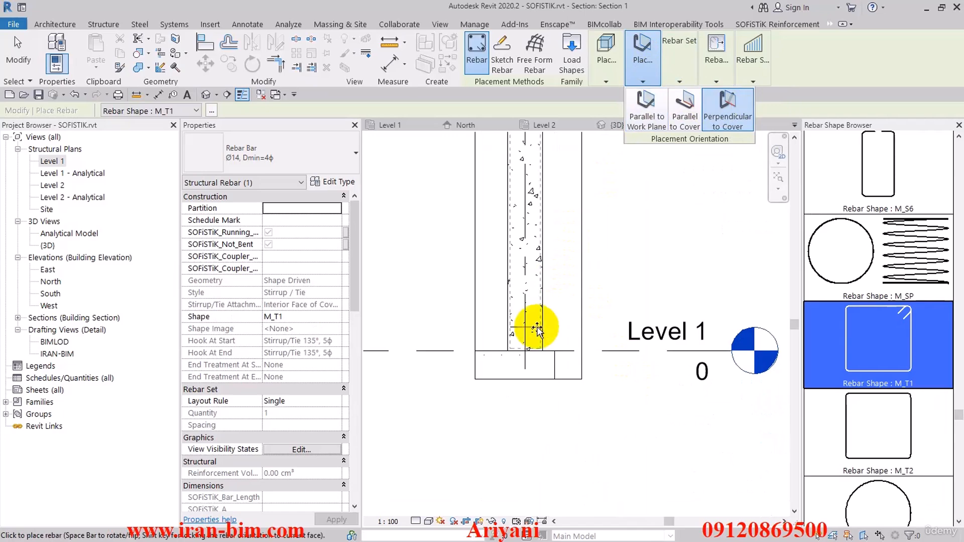
click(613, 68)
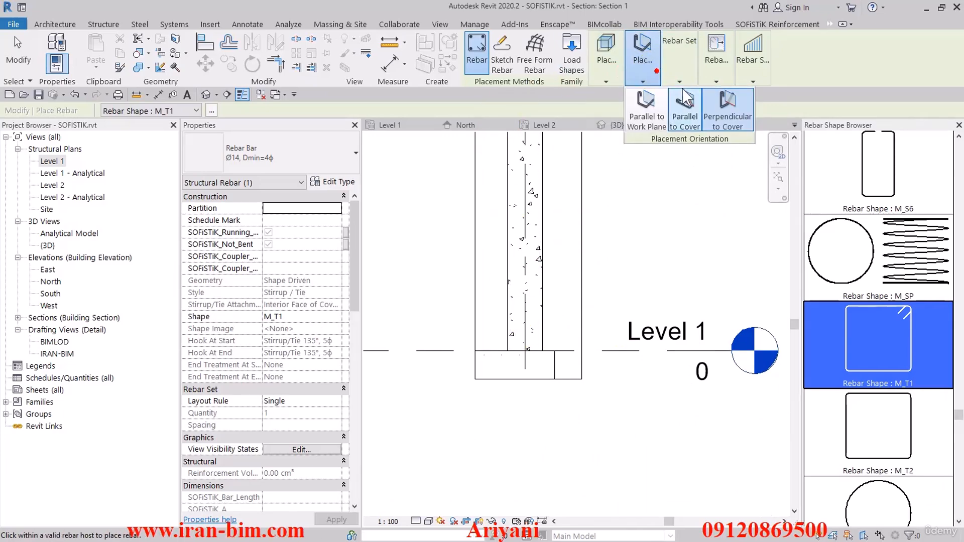
Place the M_T1 ties over the column height using the Maximum Spacing layout at 150 mm.
mouse_move(680, 60)
click(715, 96)
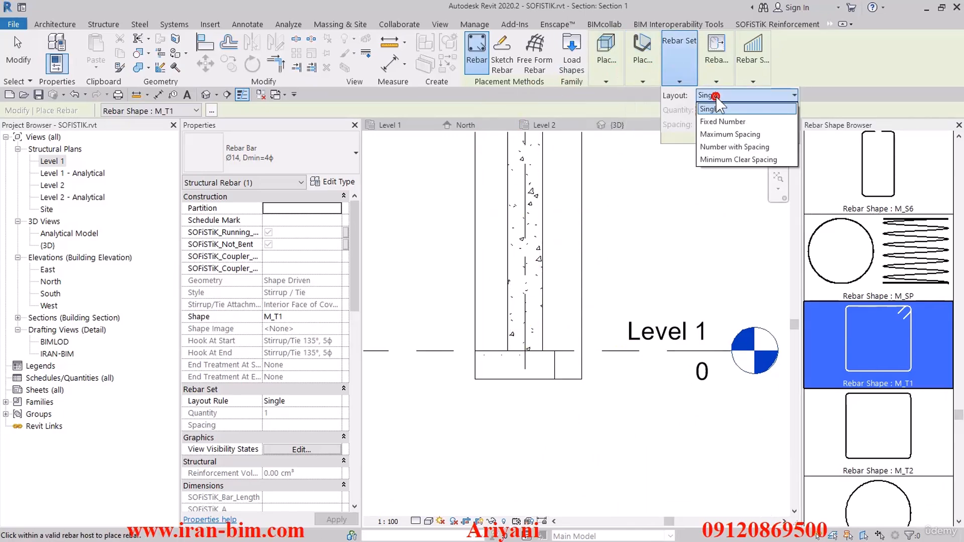
click(742, 136)
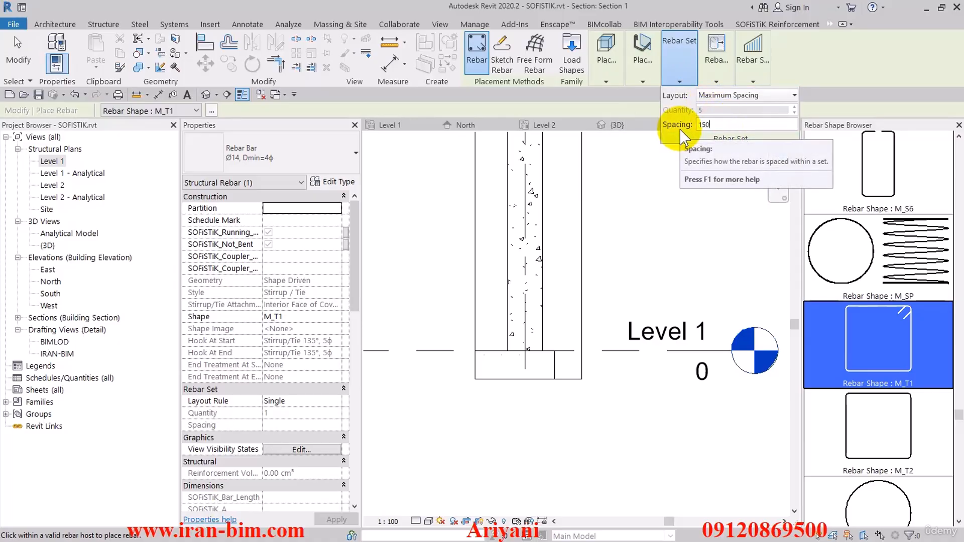
click(531, 316)
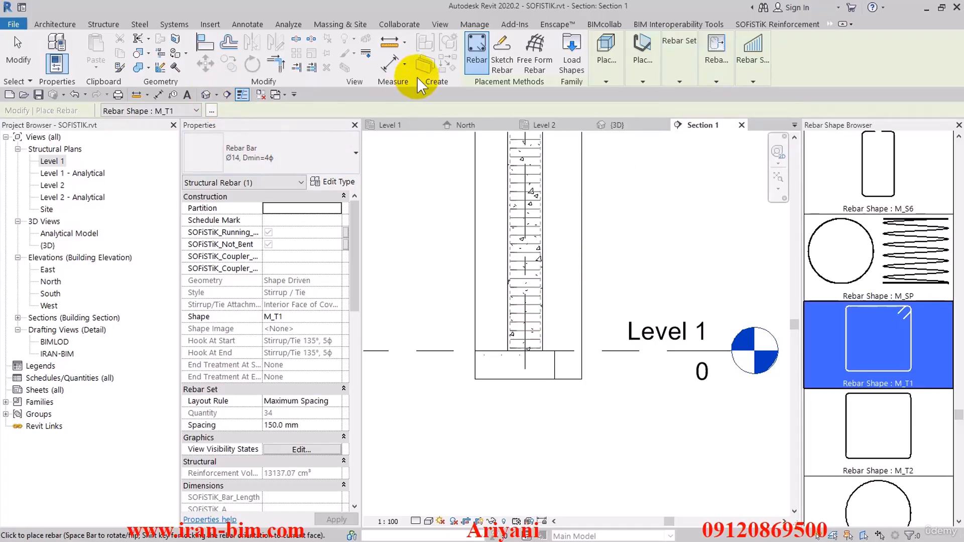
click(14, 52)
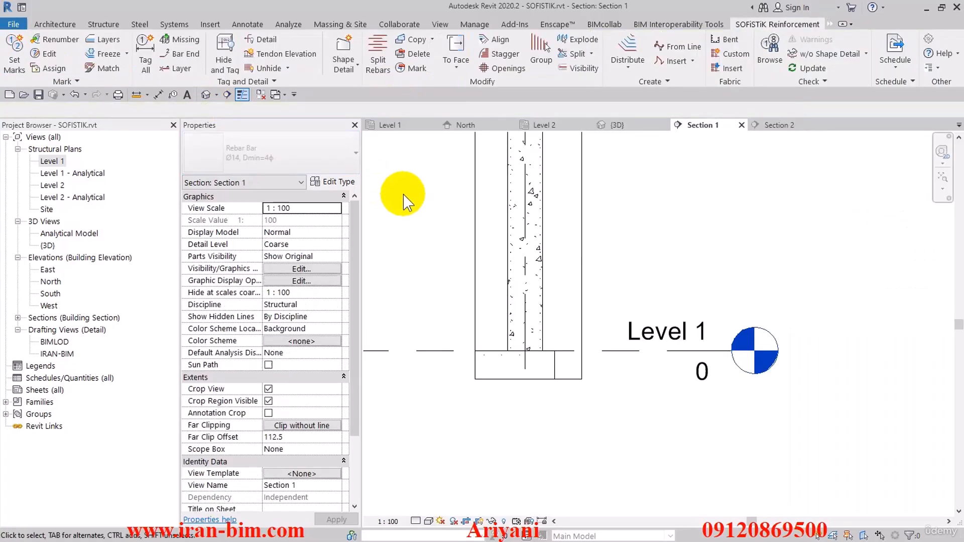
Set the far clip offset of Section 1 to 500 so the section view reaches the column ties.
click(416, 521)
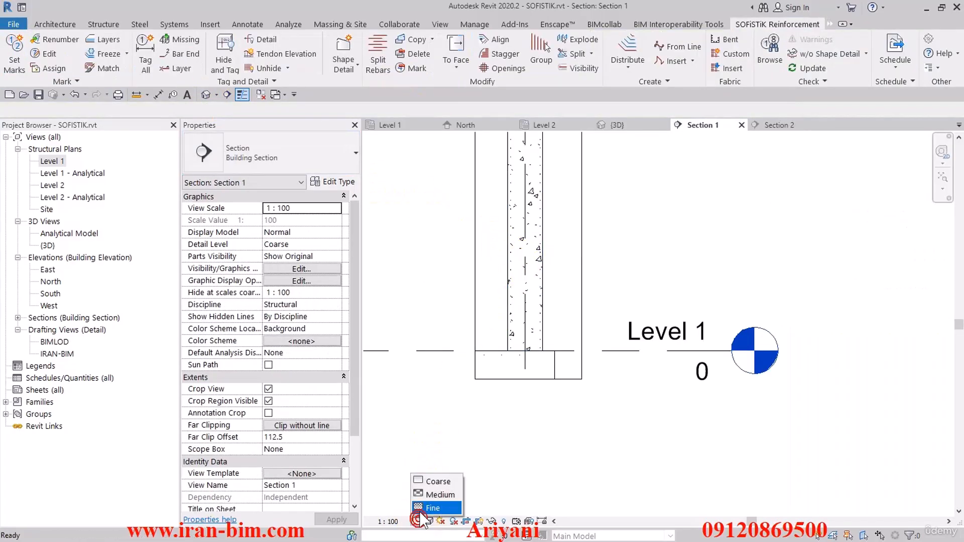
click(474, 307)
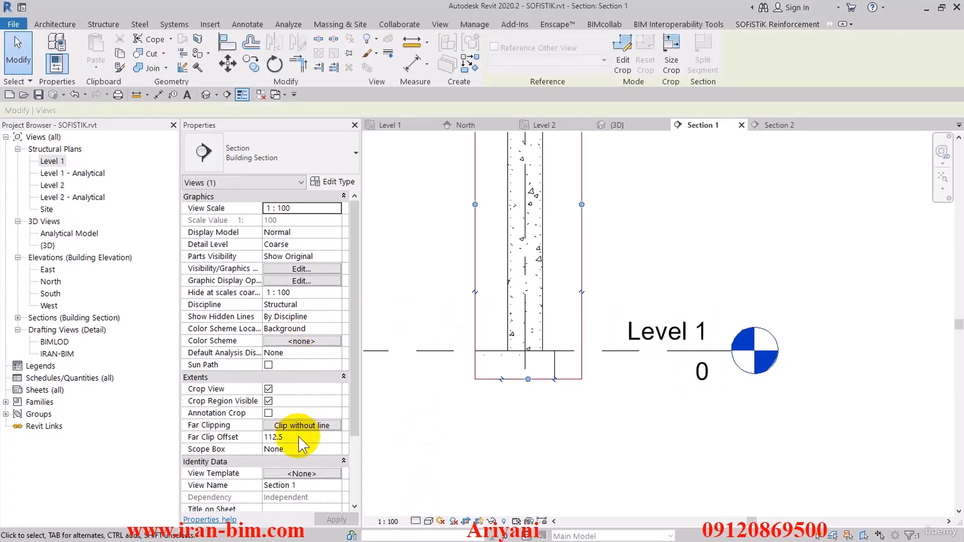
click(539, 412)
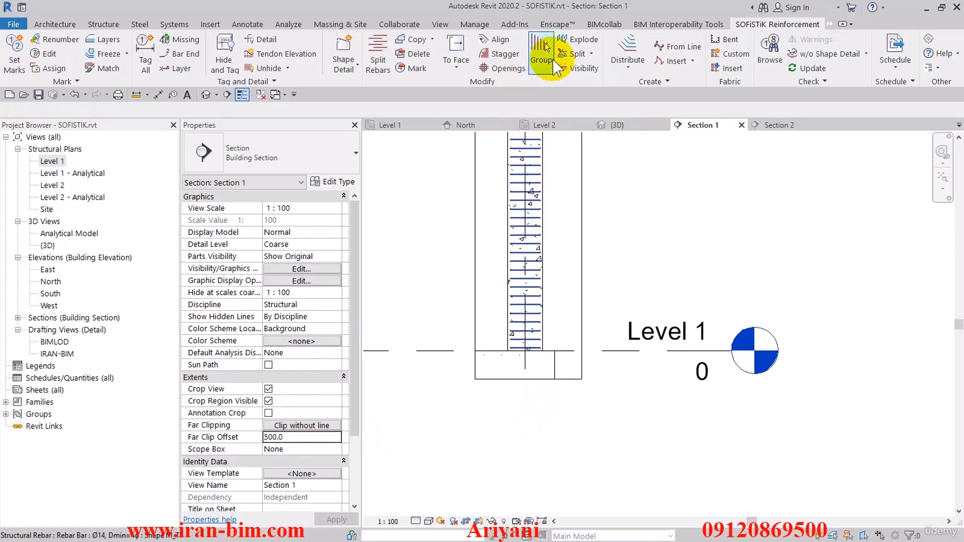
Separate one tie partway up the column from its set with SOFiSTiK's Isolate Rebar tool.
click(590, 54)
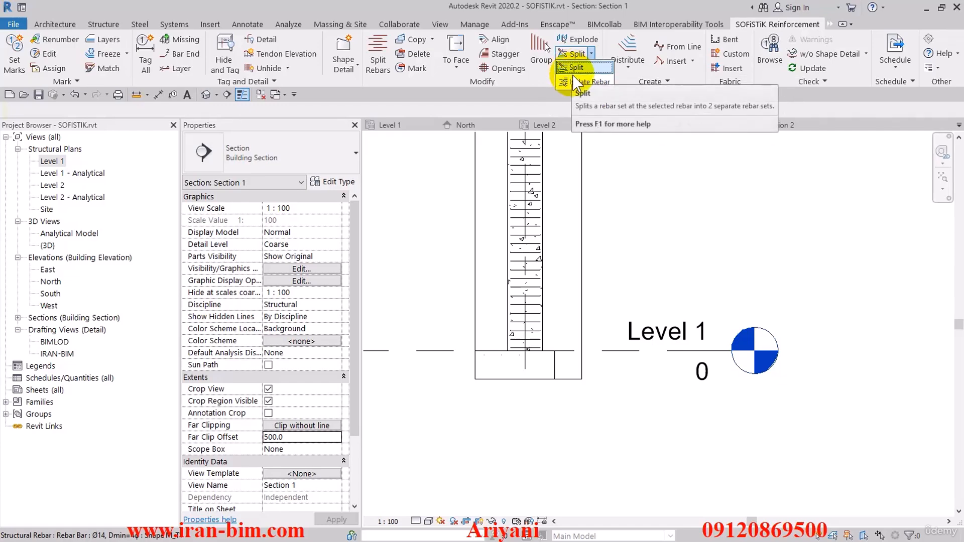
click(584, 81)
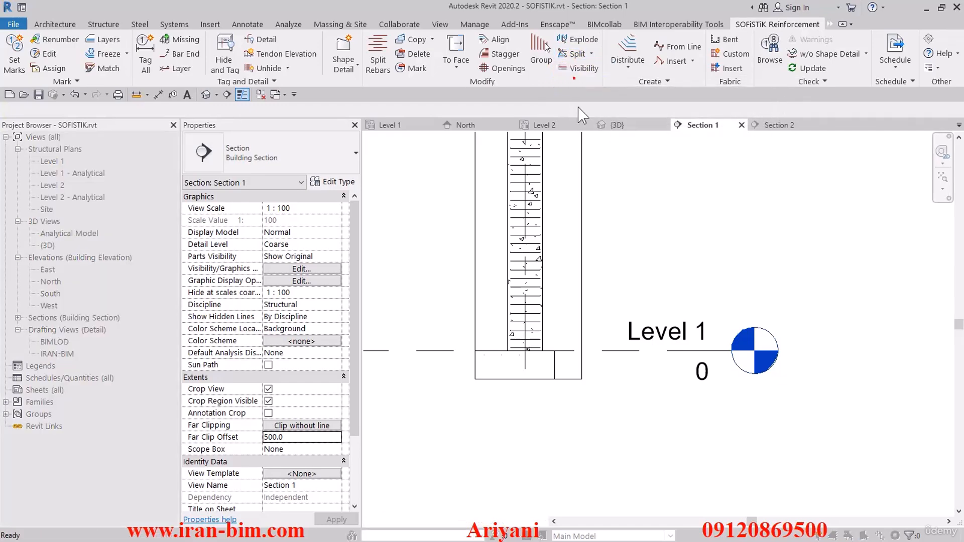
click(532, 235)
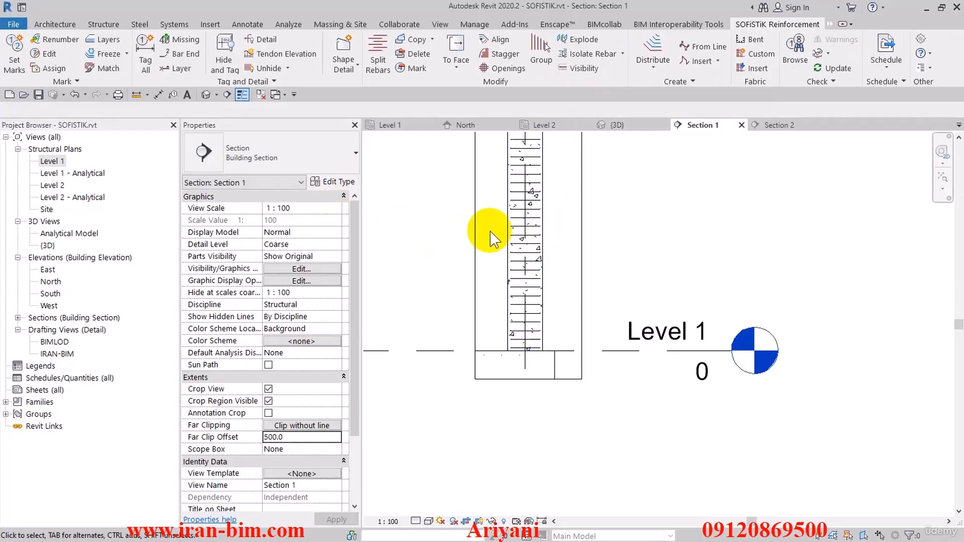
Check the separation by selecting the upper ties, the lower ties and the single isolated tie in turn.
click(513, 247)
scroll(527, 239, up, 3)
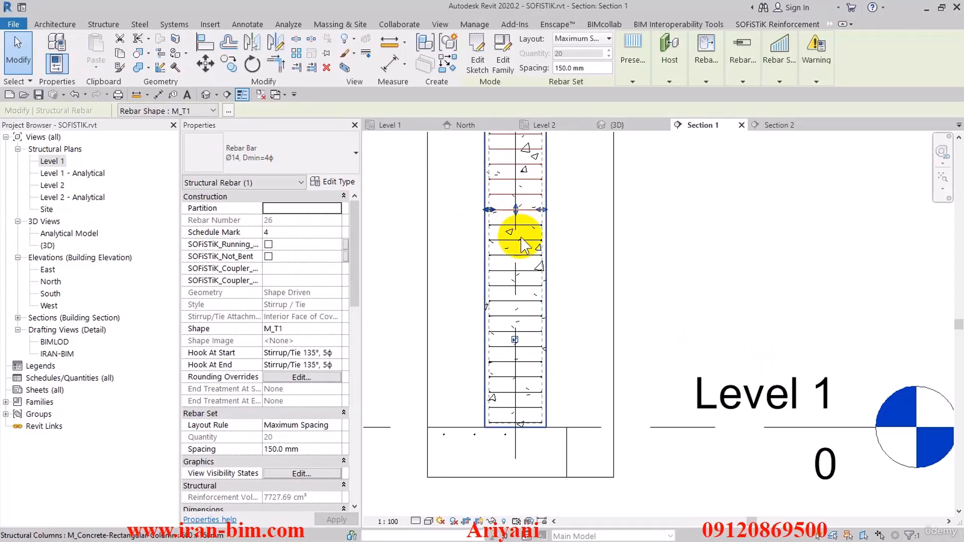
click(525, 234)
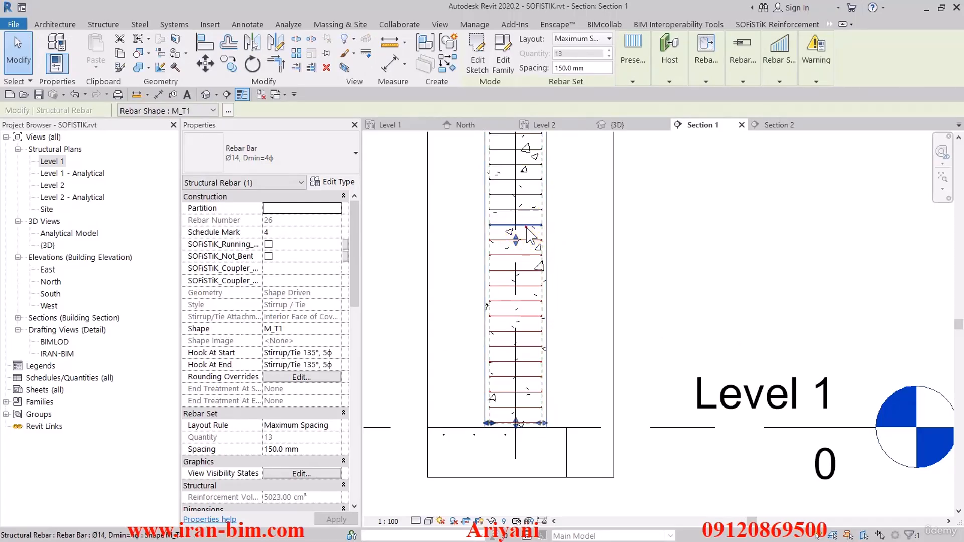
click(525, 226)
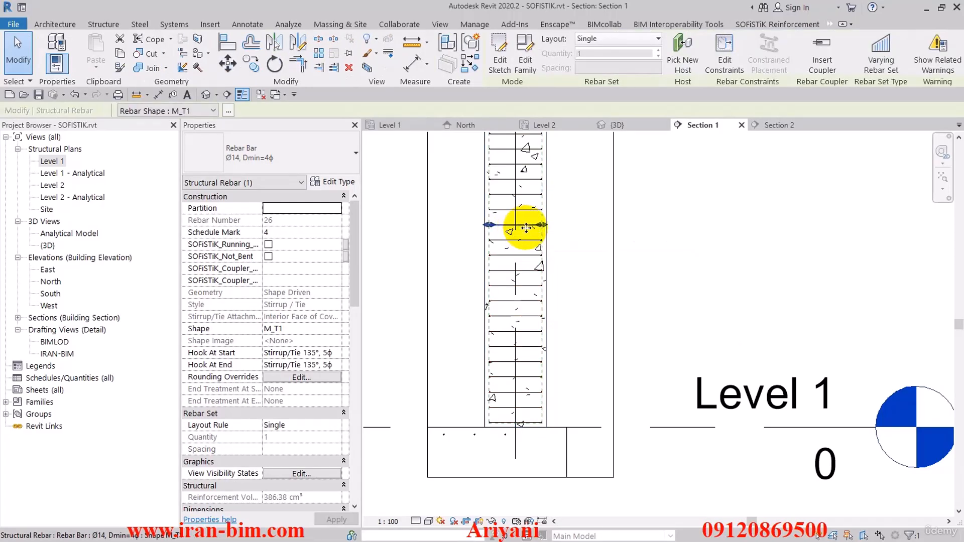
key(Escape)
scroll(525, 224, down, 2)
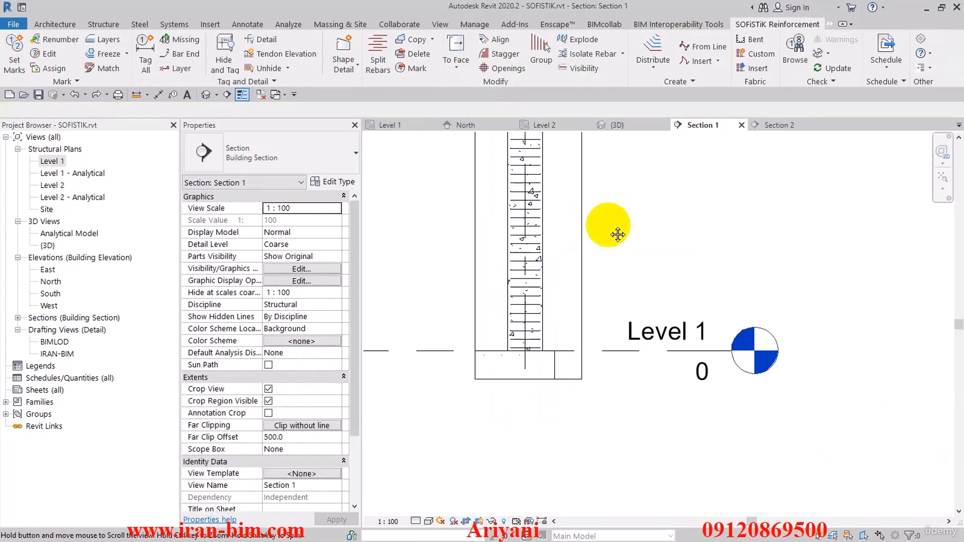
middle_drag(617, 234, 610, 257)
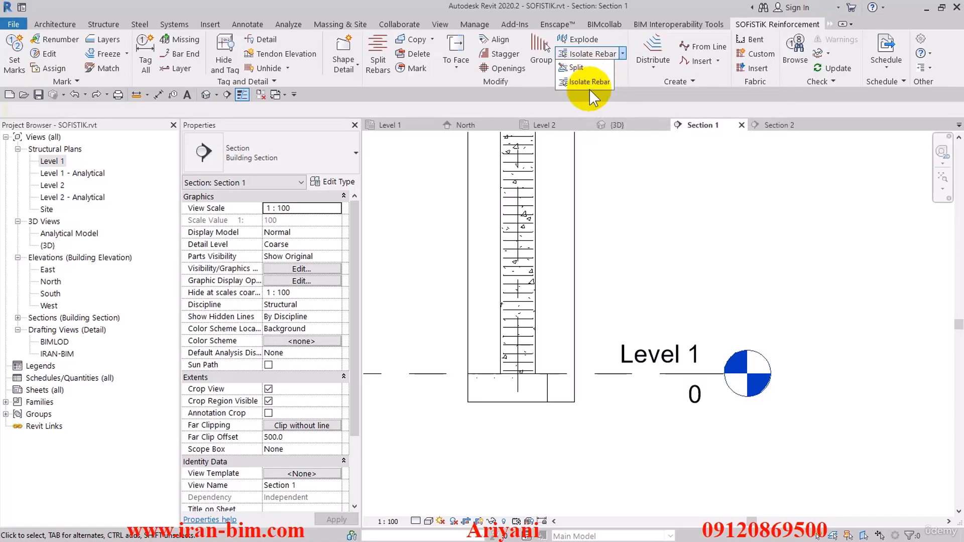
Split the column's tie set at a tie in the lower part of the column.
click(572, 80)
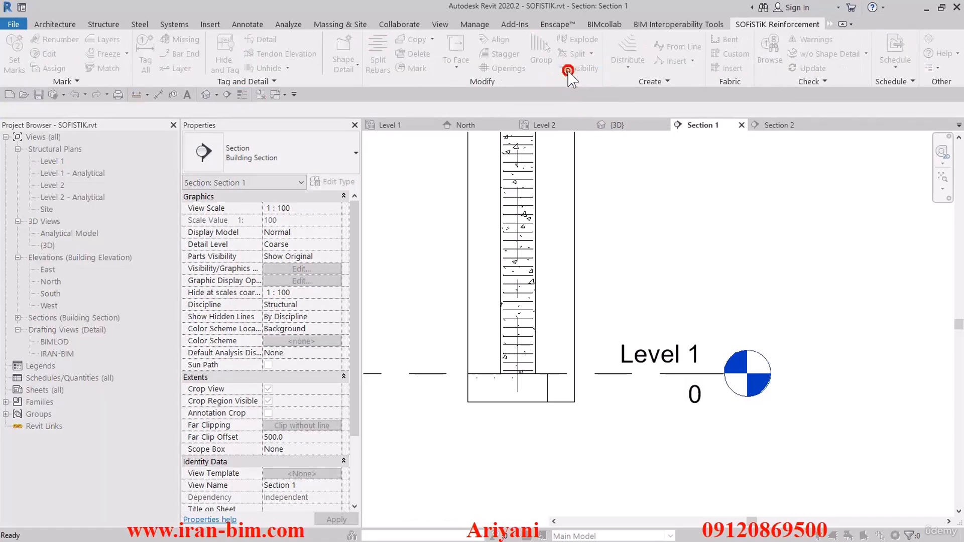
scroll(491, 400, up, 3)
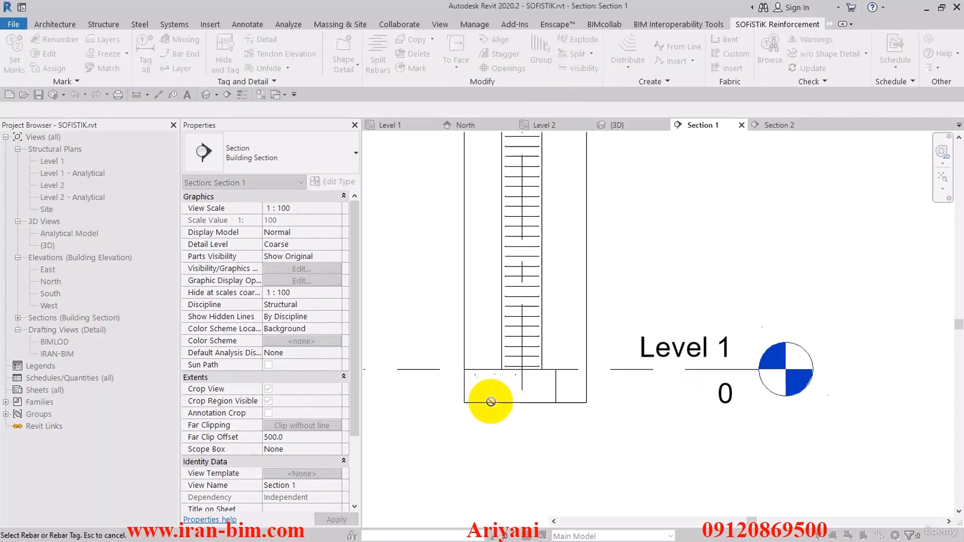
click(518, 251)
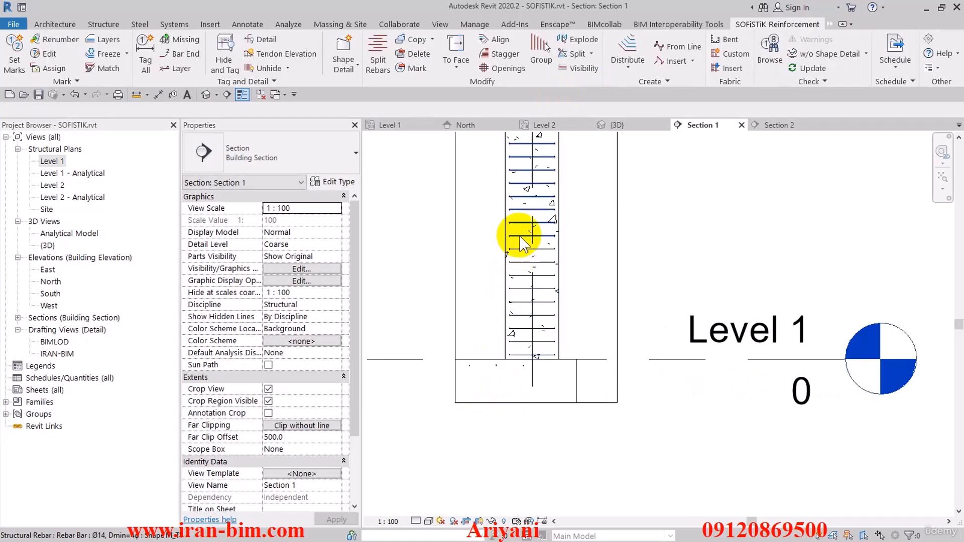
Split the remaining upper tie set again at a tie below the beam near Level 2.
middle_drag(601, 178, 612, 369)
scroll(611, 316, down, 2)
middle_drag(611, 308, 615, 345)
click(575, 55)
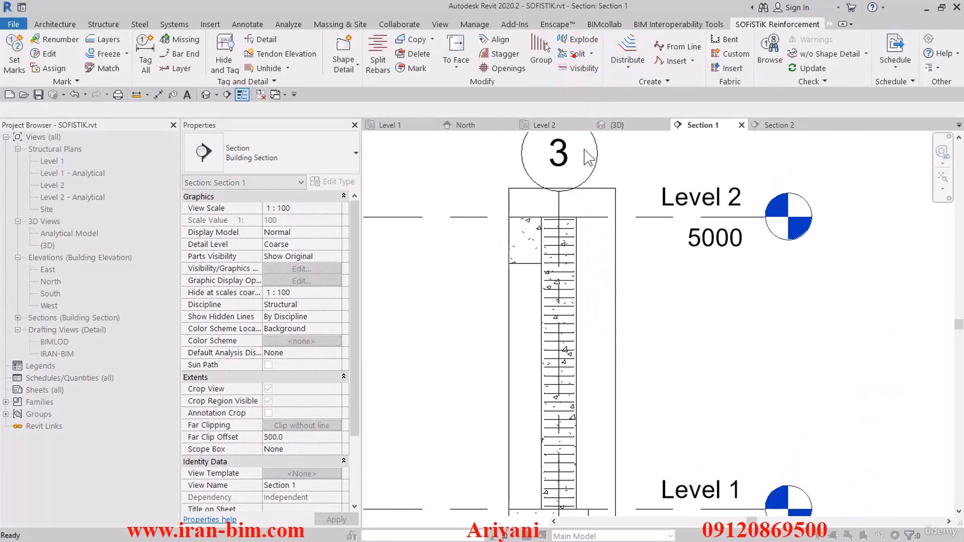
click(559, 289)
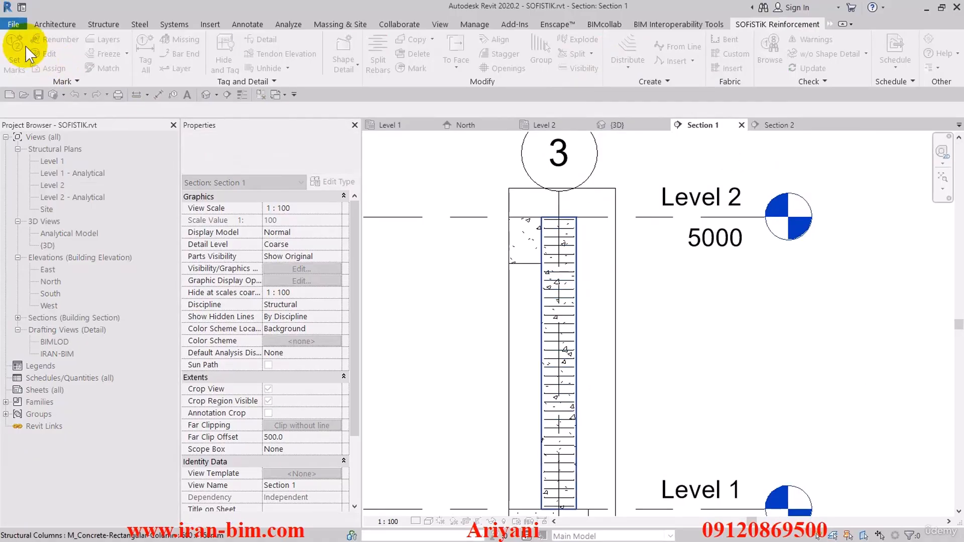
right_click(431, 169)
click(451, 179)
Select the tie sets at the upper and lower ends of the column and give them a closer spacing.
scroll(619, 271, down, 2)
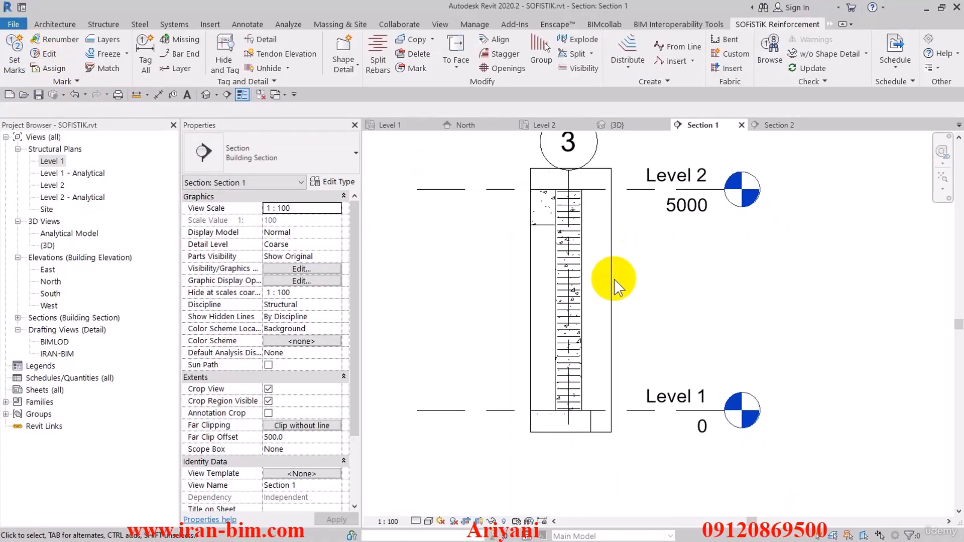
click(565, 225)
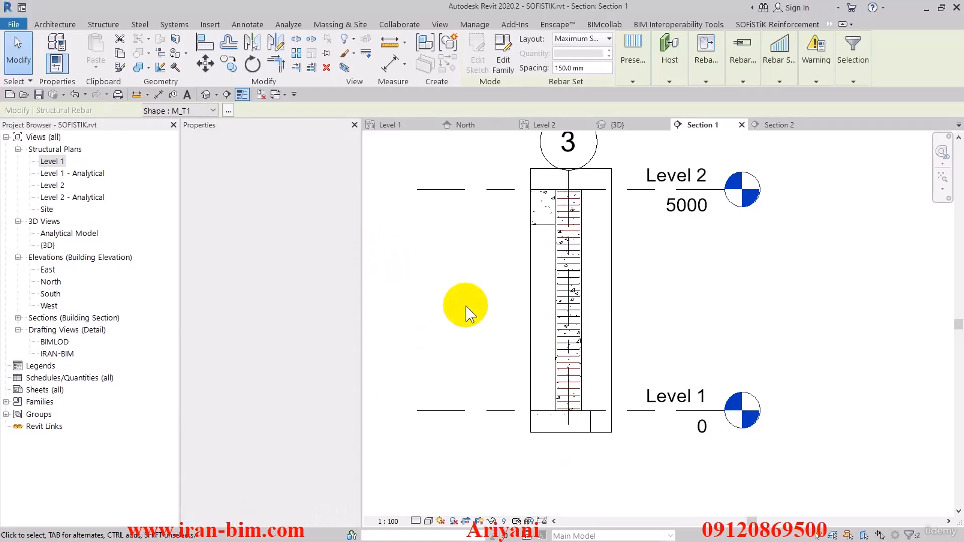
click(688, 294)
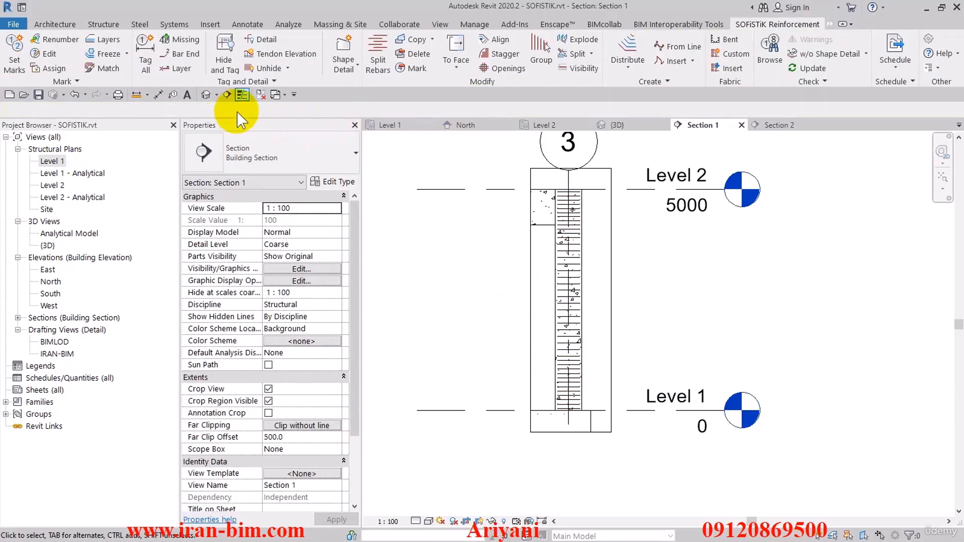
Open the 3D view, close the inactive views and bring the whole structure with the reinforced column into view.
click(206, 94)
click(262, 96)
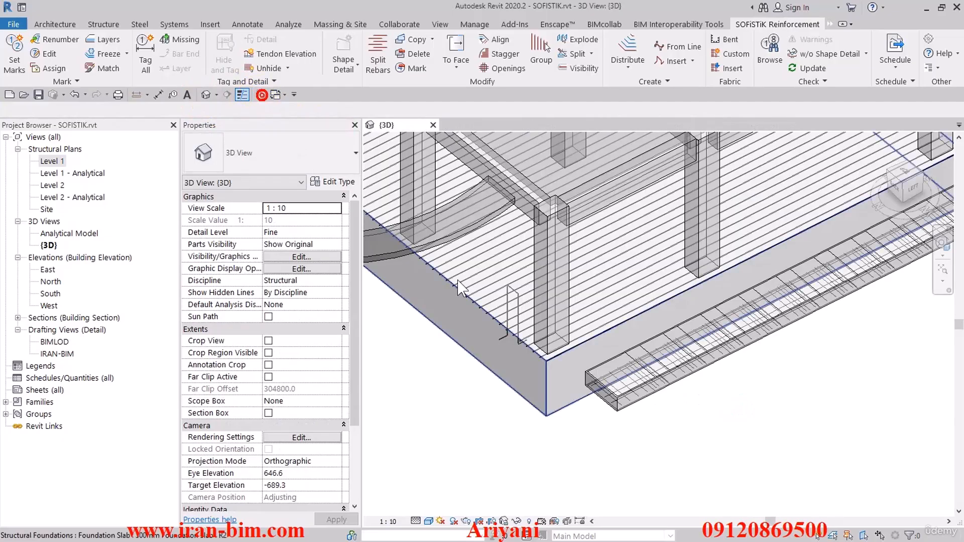
scroll(570, 313, down, 4)
middle_drag(496, 269, 520, 362)
scroll(470, 317, up, 3)
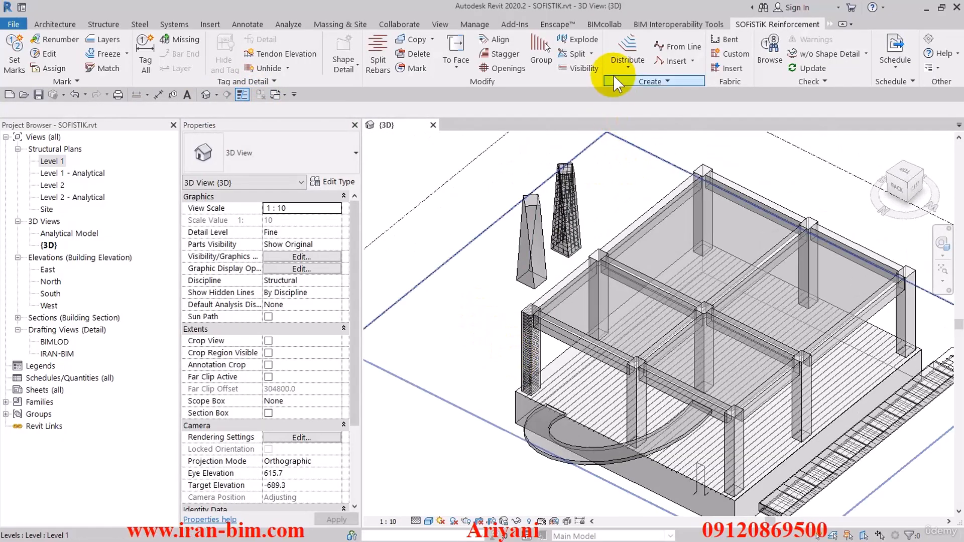
Apply the reinforcement visibility settings to the 3D view and inspect the tie zones of the reinforced corner column.
click(570, 70)
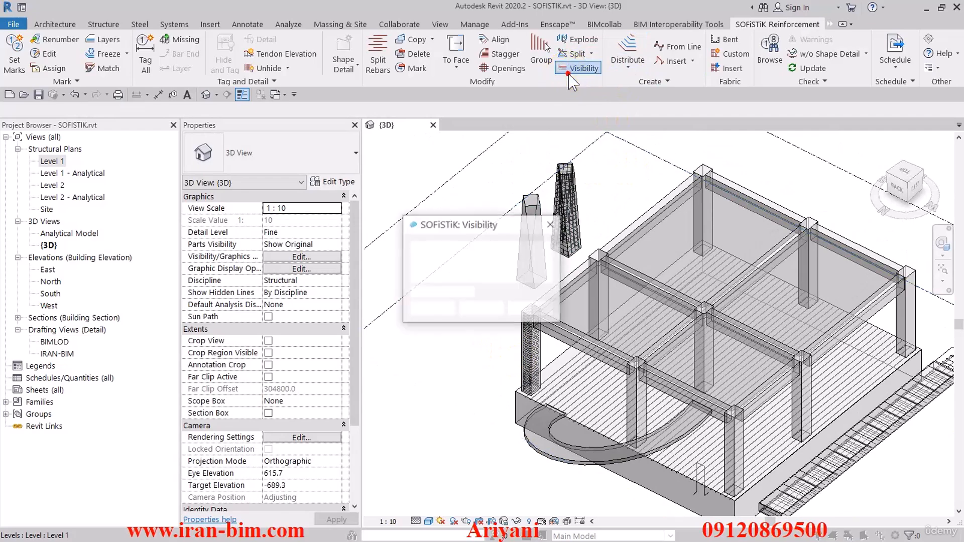
click(426, 308)
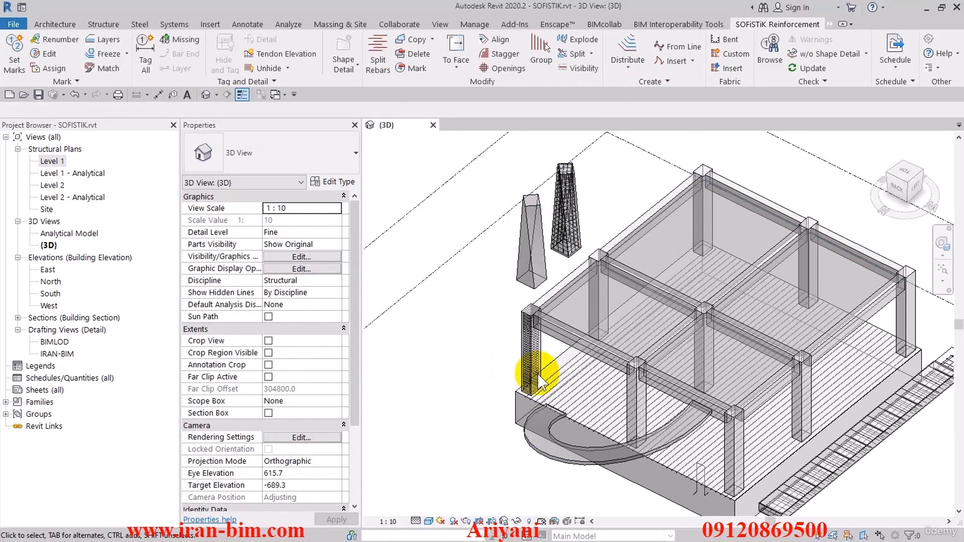
scroll(528, 351, up, 6)
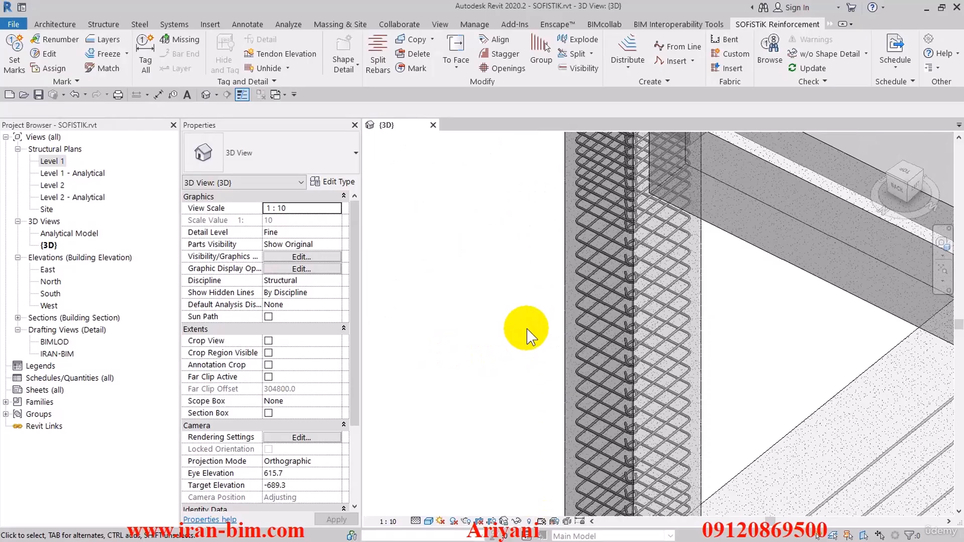
scroll(581, 291, down, 2)
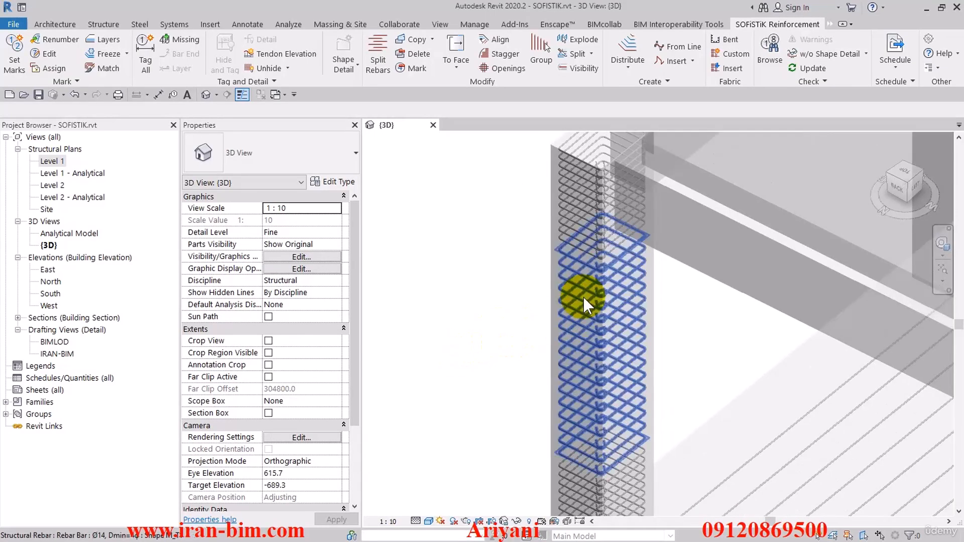
scroll(577, 393, down, 2)
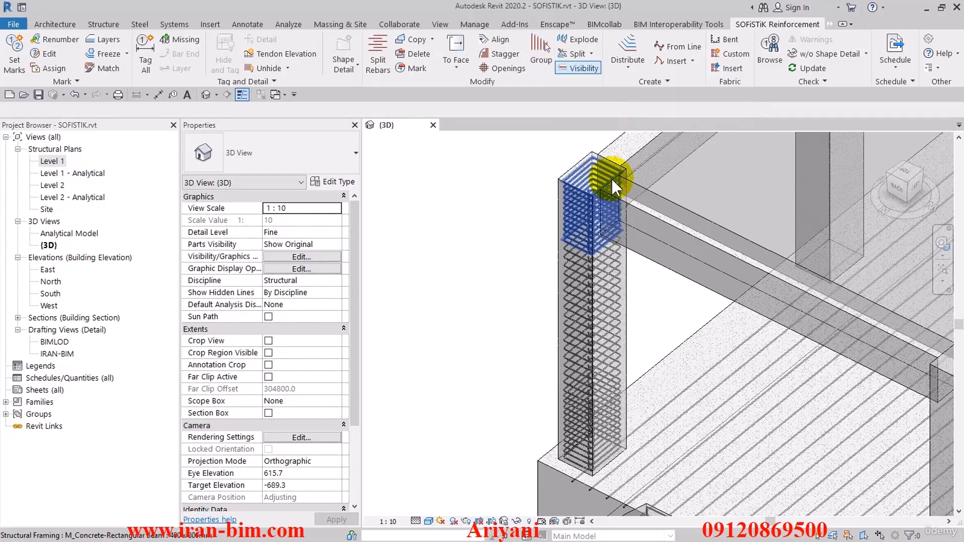
scroll(555, 215, down, 2)
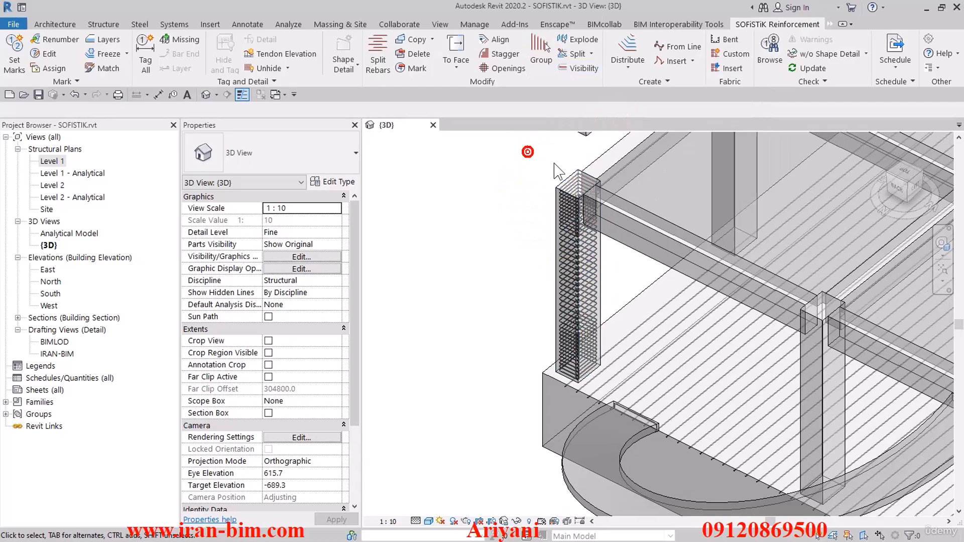
Group the corner column's three tie sets into one rebar container and select it to check its properties.
click(544, 43)
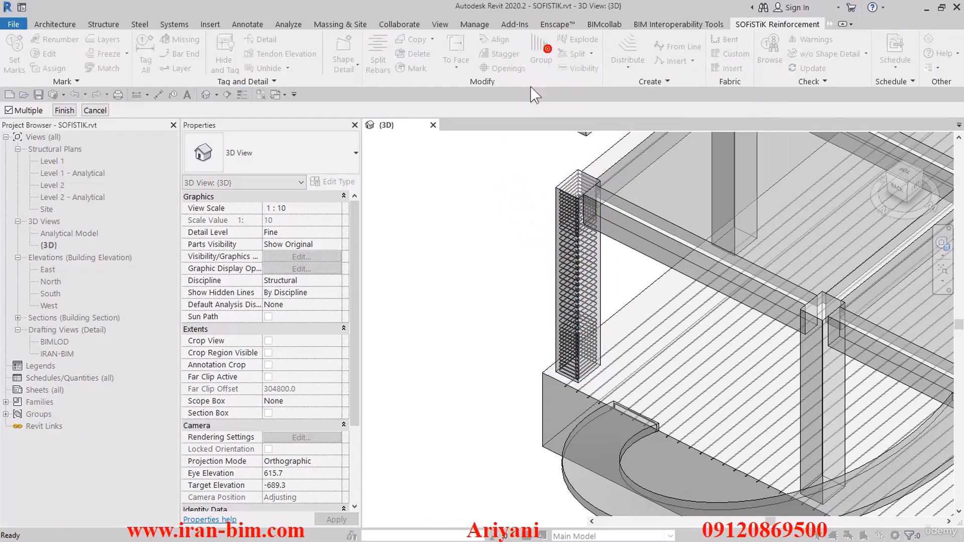
drag(523, 150, 614, 402)
click(64, 110)
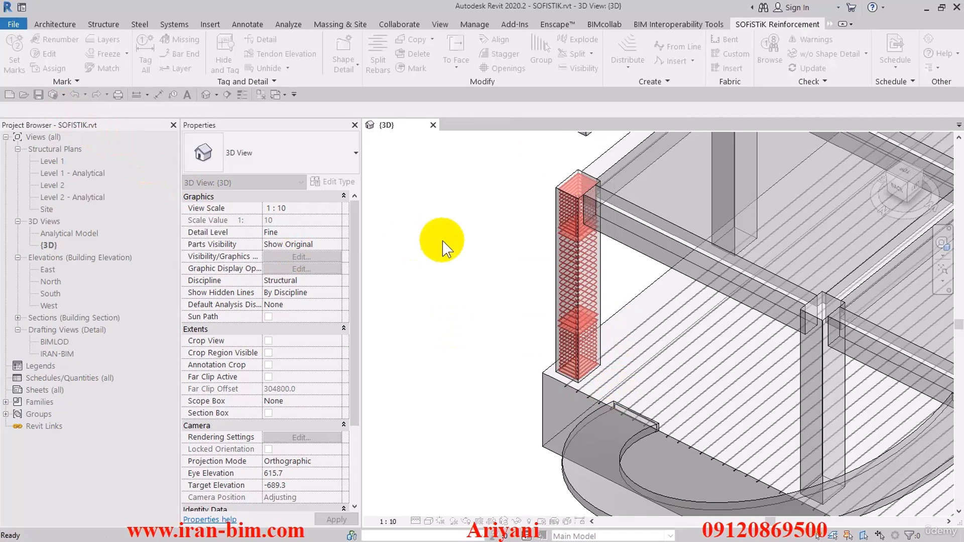
click(565, 255)
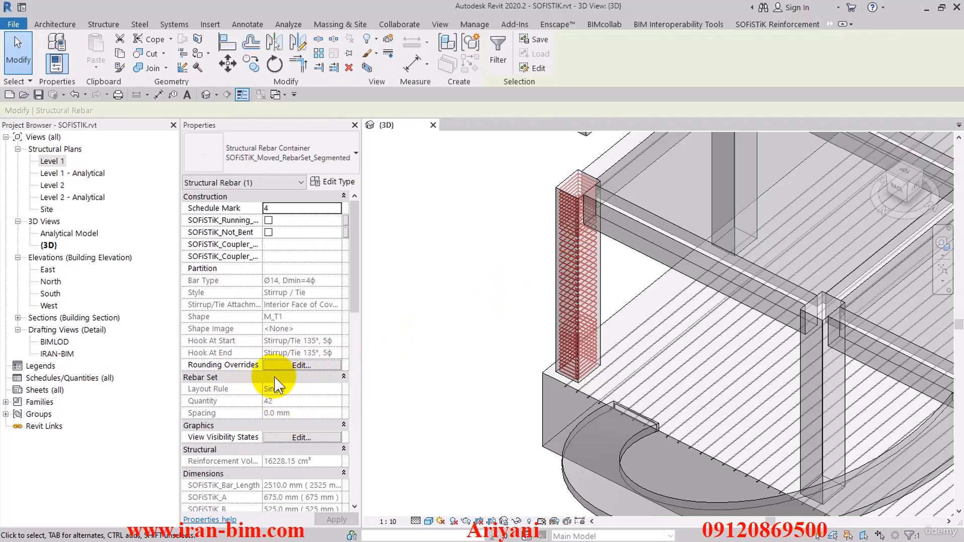
click(457, 284)
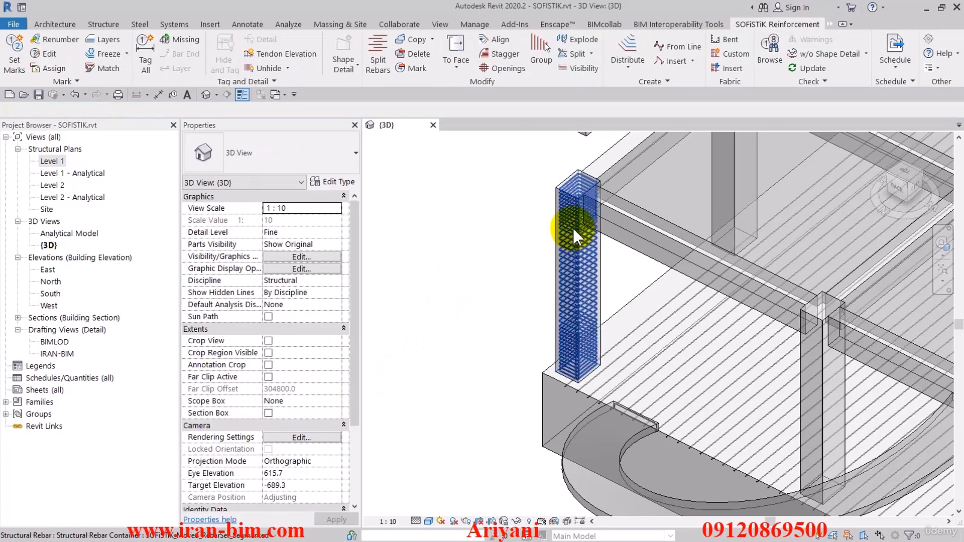
click(573, 228)
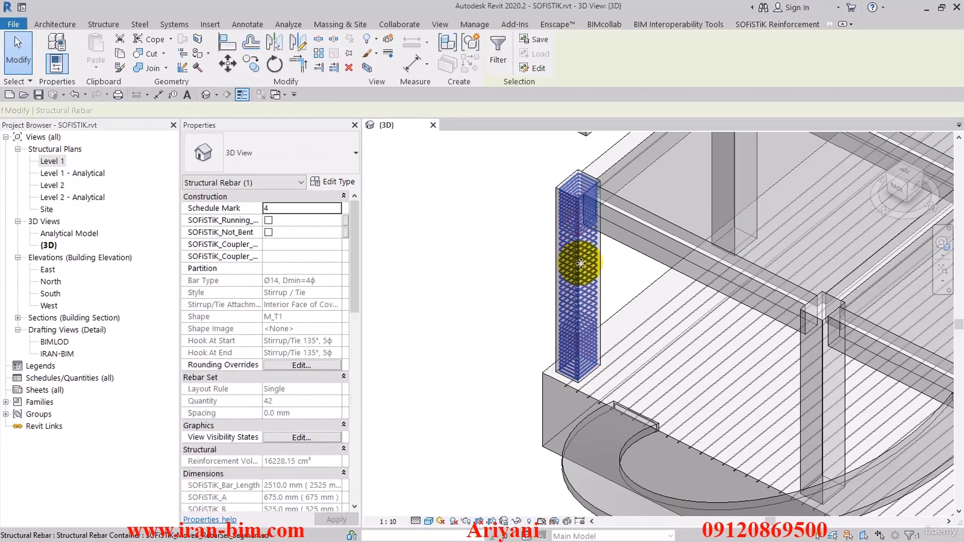
click(517, 282)
middle_drag(507, 279, 578, 305)
scroll(579, 304, down, 2)
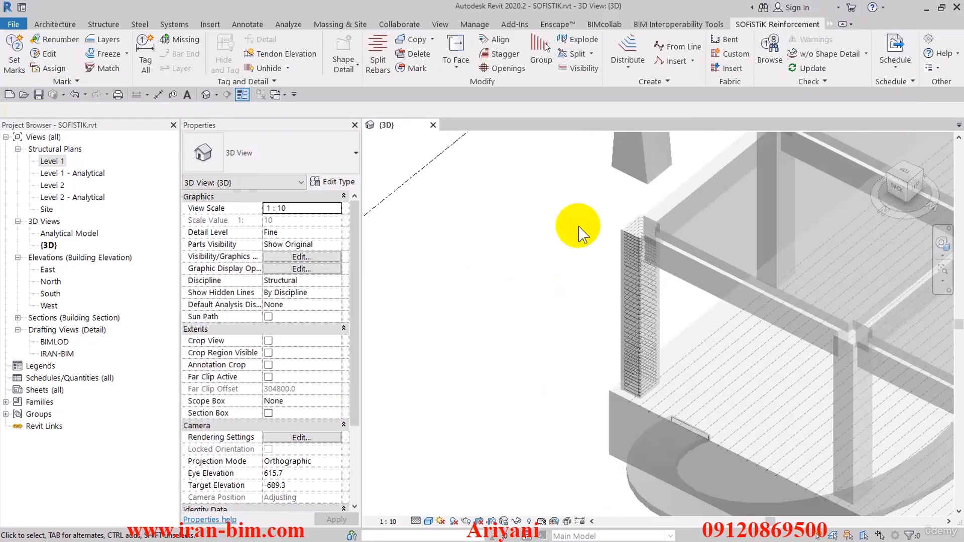
Explode the corner column's grouped ties into separate rebar sets and check the individual sets.
click(583, 40)
click(628, 248)
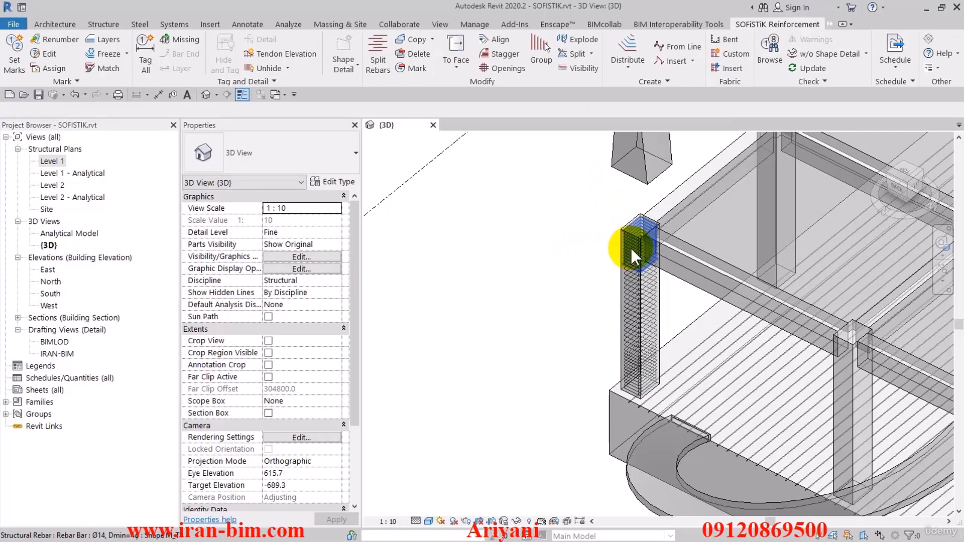
click(628, 259)
click(627, 292)
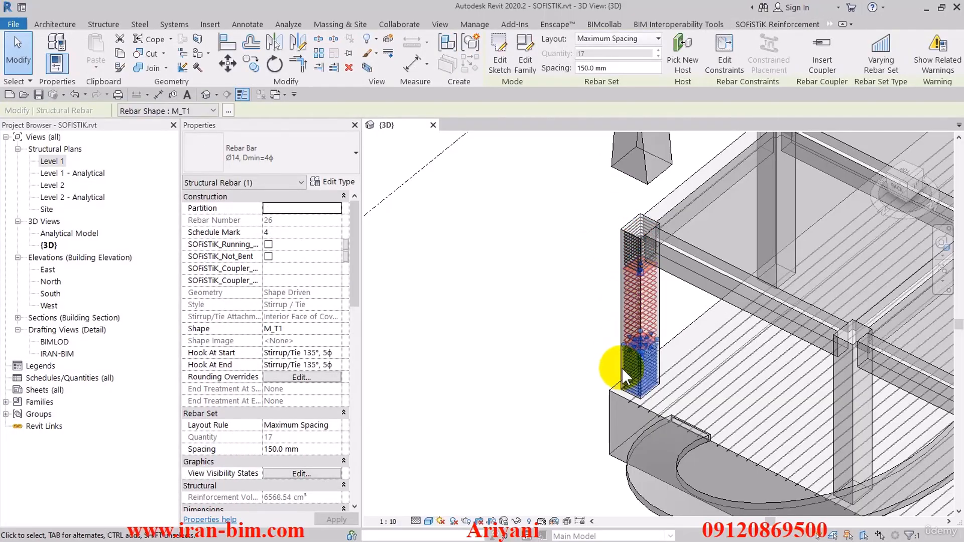
click(602, 384)
click(499, 358)
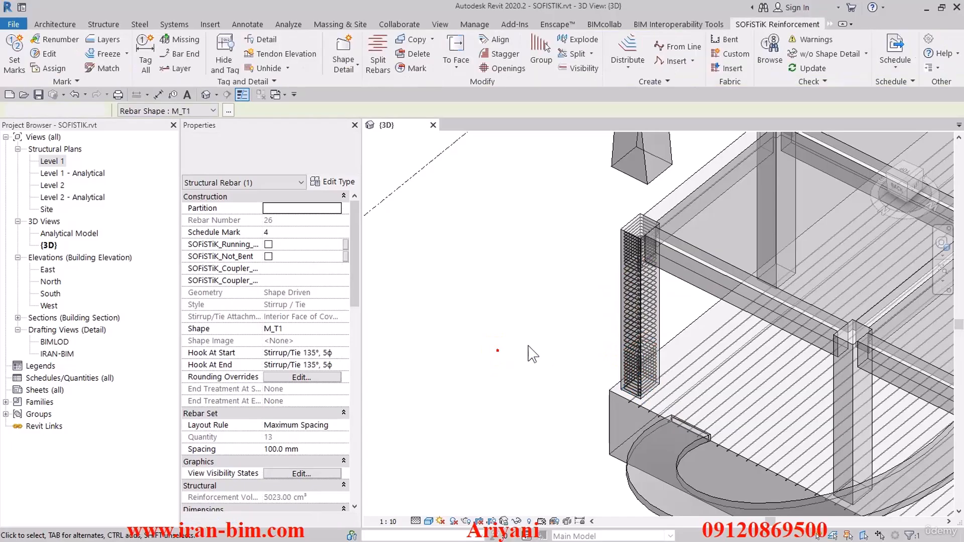
Change the bar type of the corner column's three tie sets to Ø10, Dmin=4ϕ.
click(634, 311)
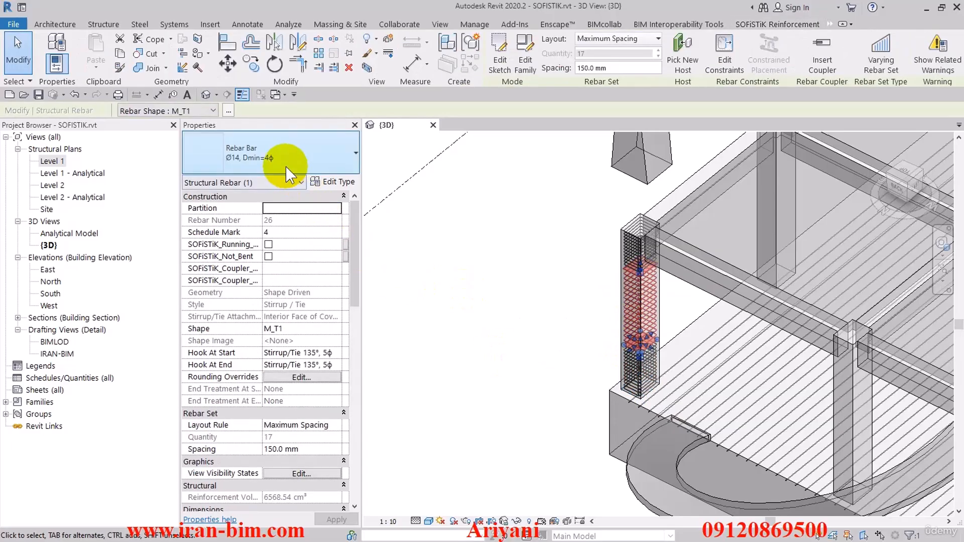
click(633, 252)
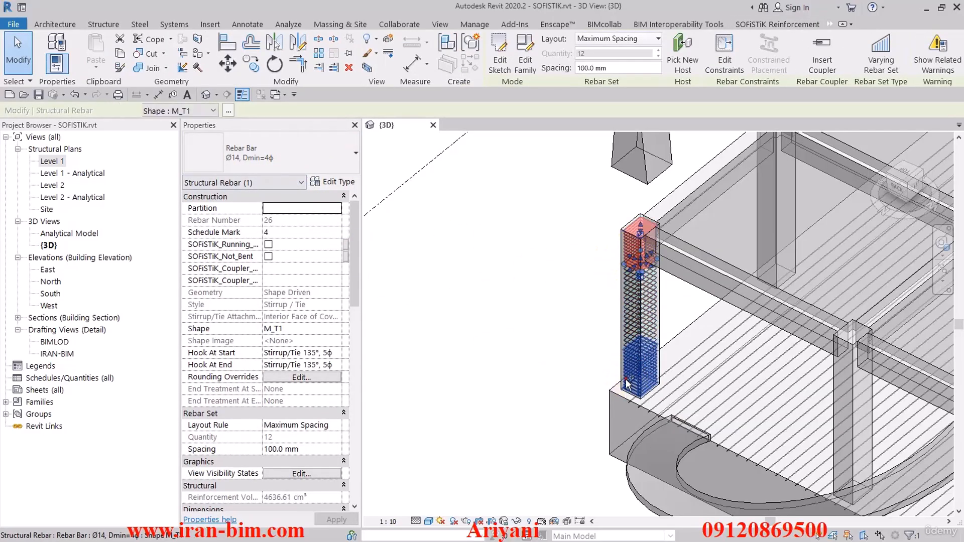
ctrl+click(627, 380)
click(322, 156)
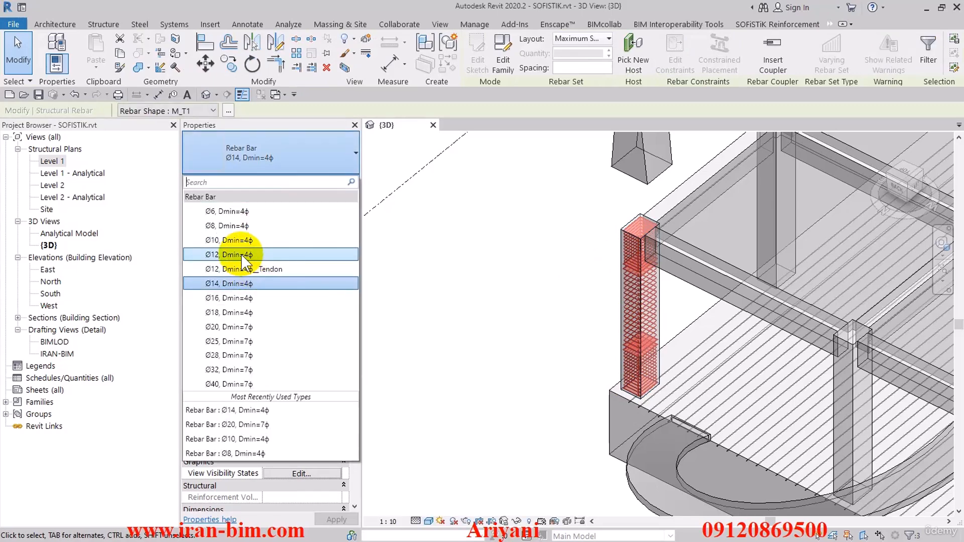
click(236, 241)
click(523, 284)
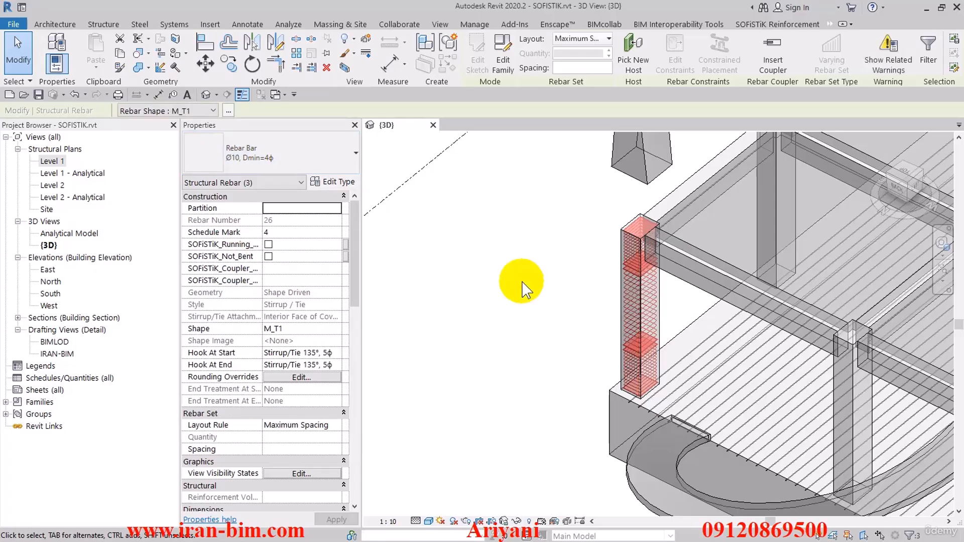
Set the spacing of the middle tie set in the corner column to 200 mm.
scroll(552, 318, up, 3)
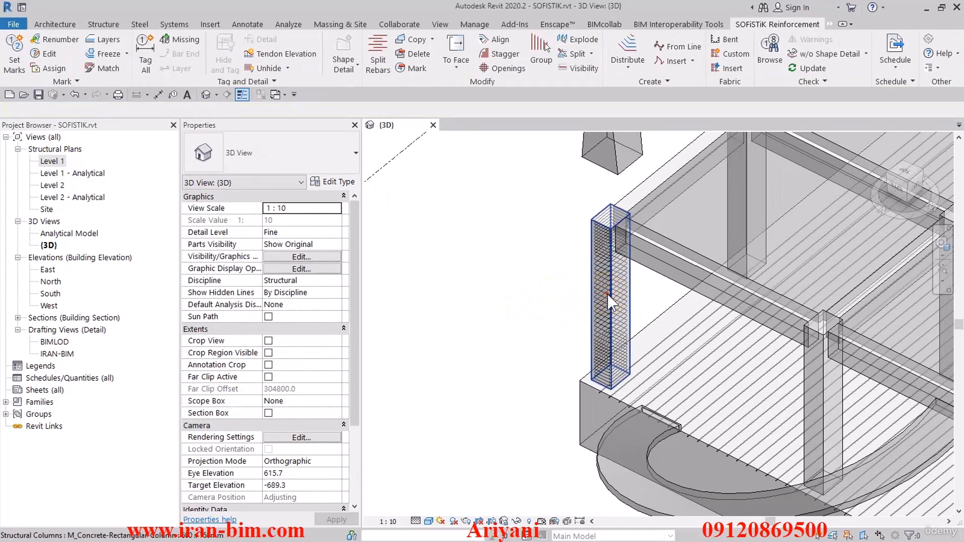
click(607, 293)
click(600, 301)
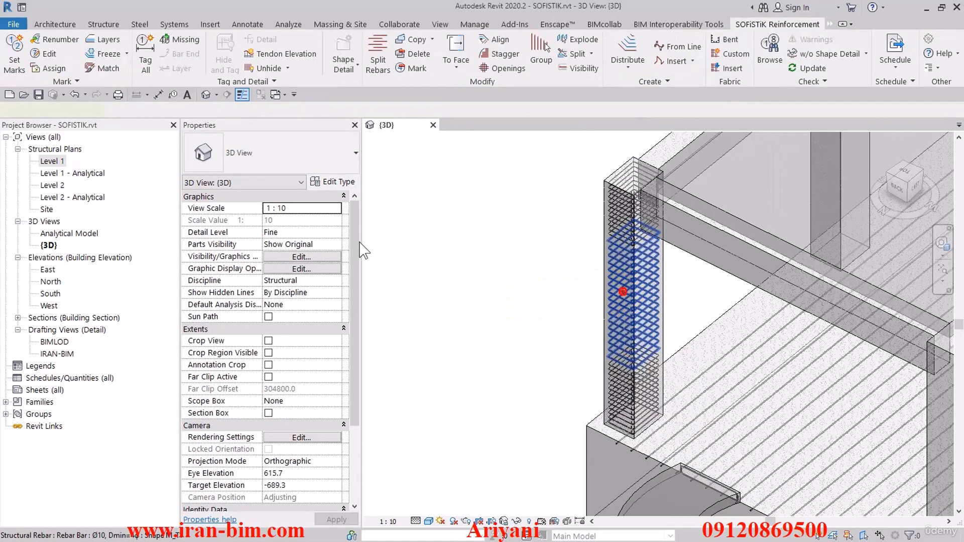
click(623, 291)
click(300, 449)
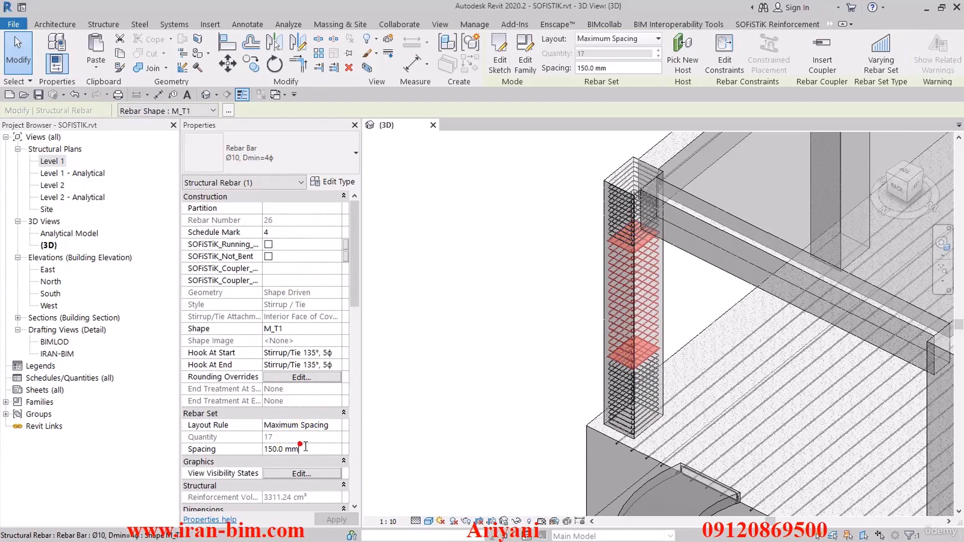
text(200)
click(527, 323)
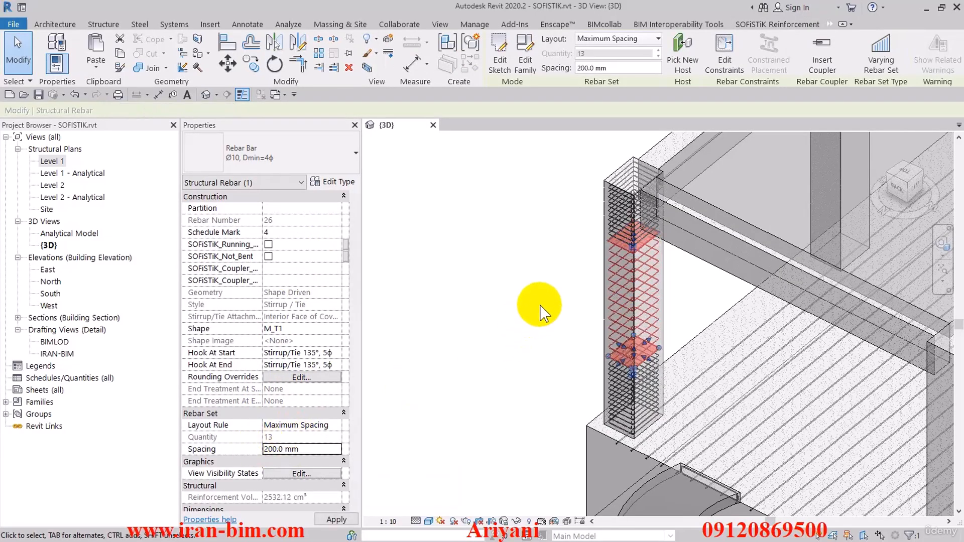
Group the Ø10 tie sets over the full height of the corner column into one rebar container.
shift+middle_drag(540, 301, 497, 271)
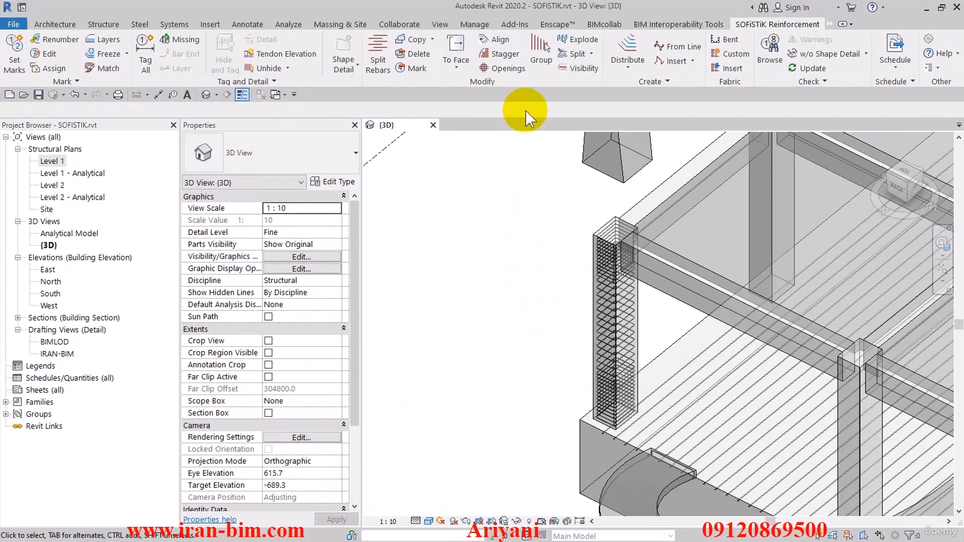
click(541, 55)
drag(577, 231, 654, 458)
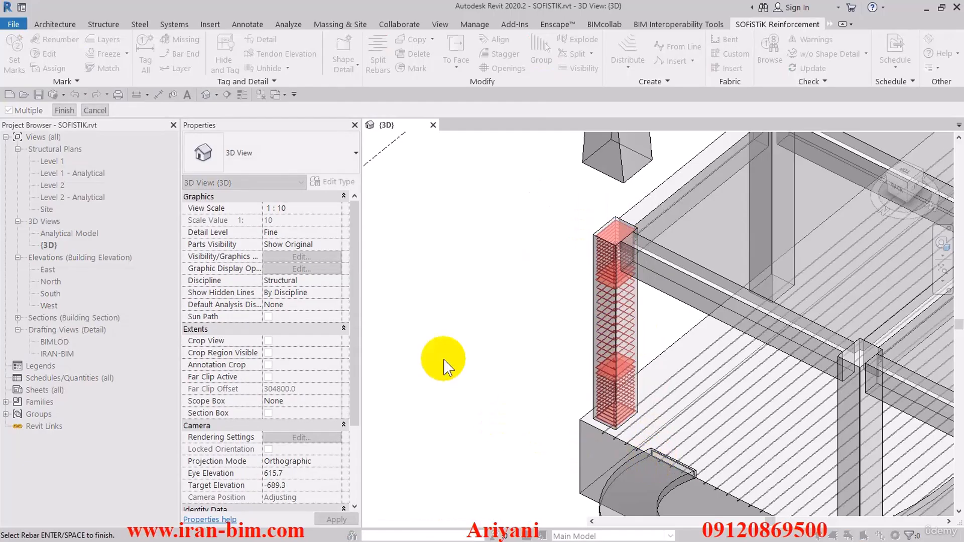
click(69, 108)
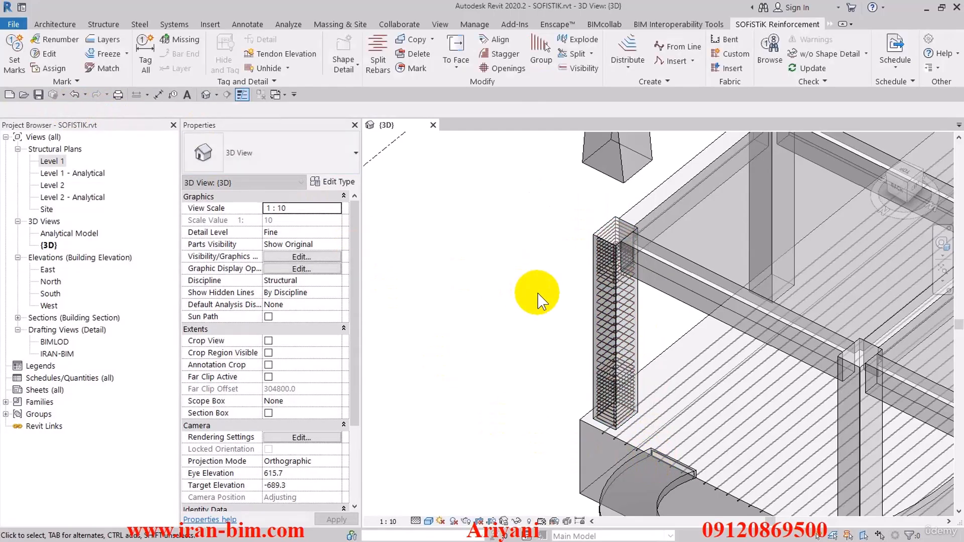
click(538, 293)
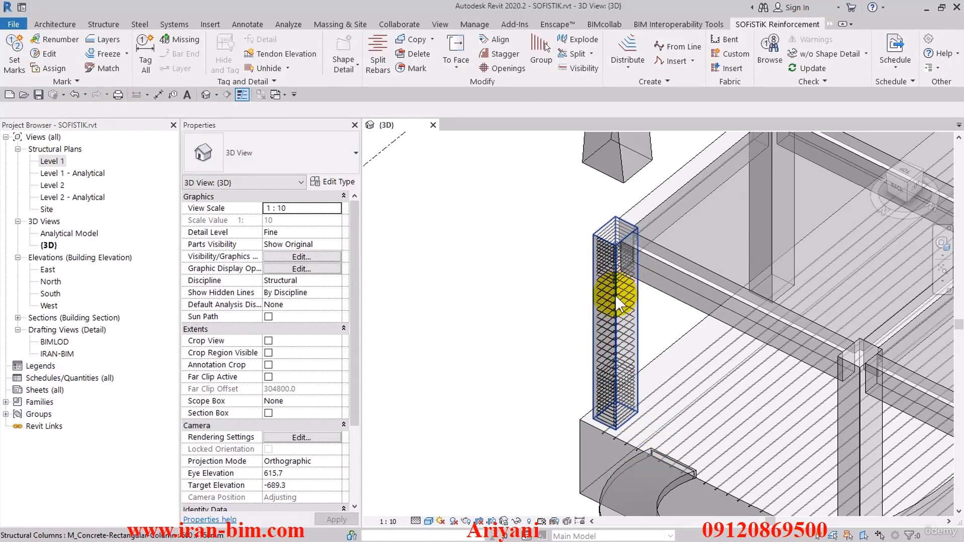
Start copying reinforcement between hosts and choose the reinforced corner column as the source.
scroll(601, 303, down, 3)
shift+middle_drag(592, 310, 641, 323)
middle_drag(622, 355, 571, 333)
scroll(622, 304, up, 1)
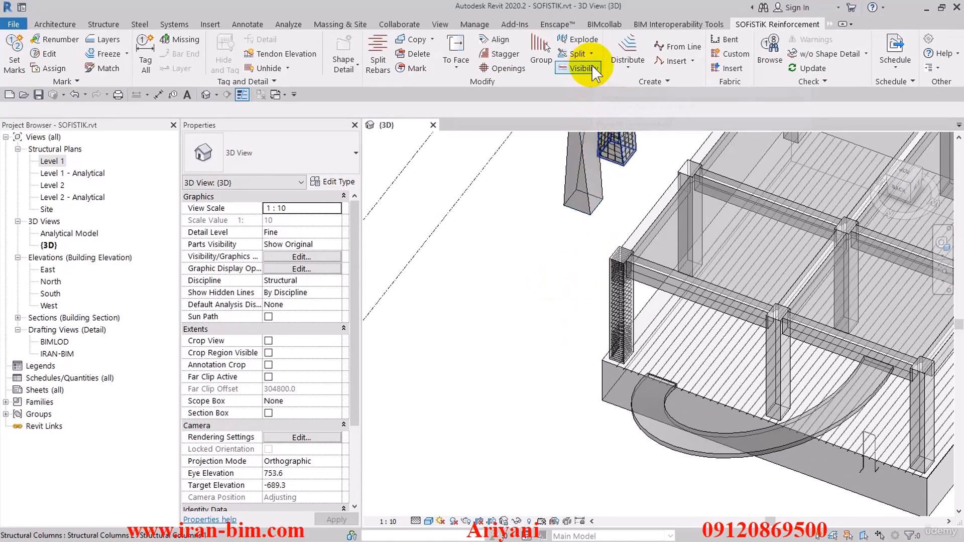
click(432, 40)
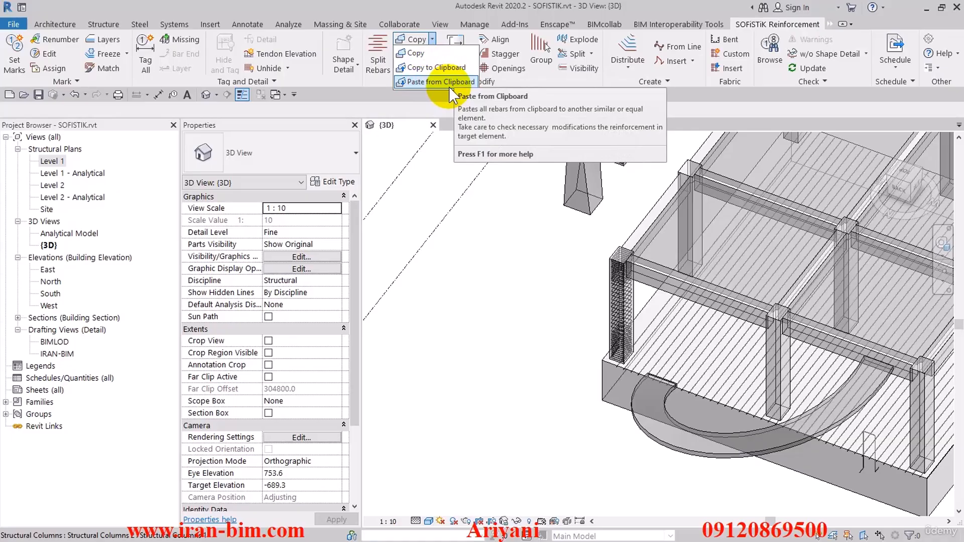
click(409, 54)
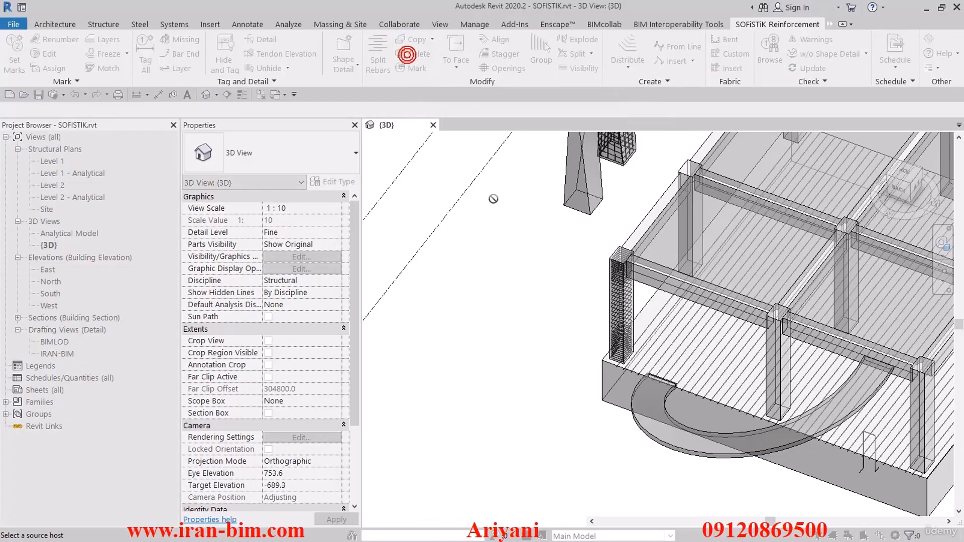
click(605, 269)
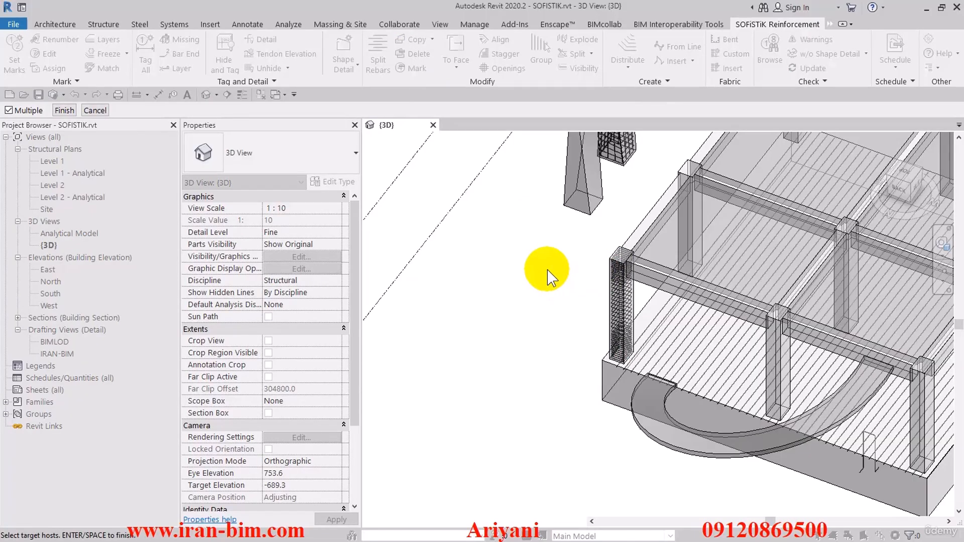
Choose five other rectangular columns as target hosts, including the central and far corner ones, and copy the reinforcement into them.
middle_drag(551, 276, 505, 254)
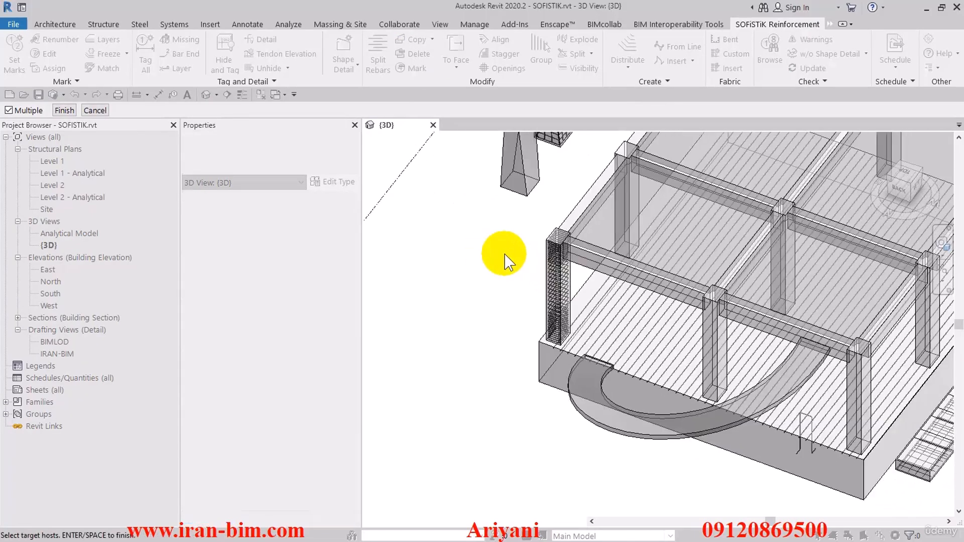
click(704, 314)
click(846, 376)
middle_drag(845, 376, 754, 387)
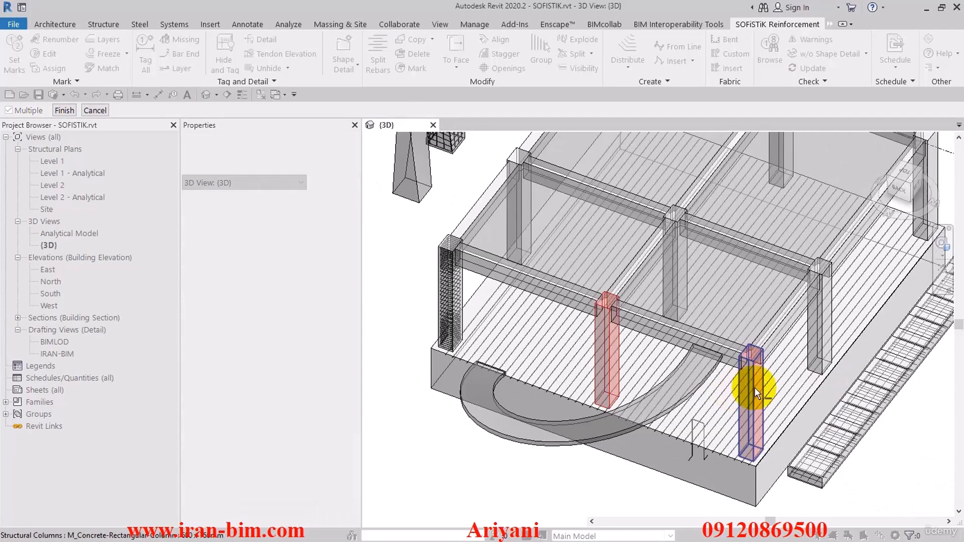
click(822, 339)
click(689, 273)
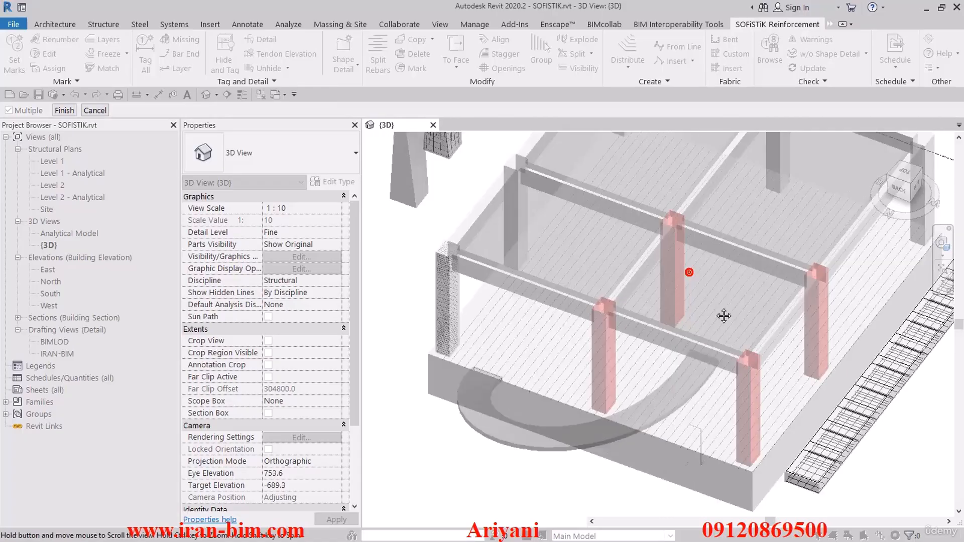
scroll(653, 266, down, 3)
click(608, 240)
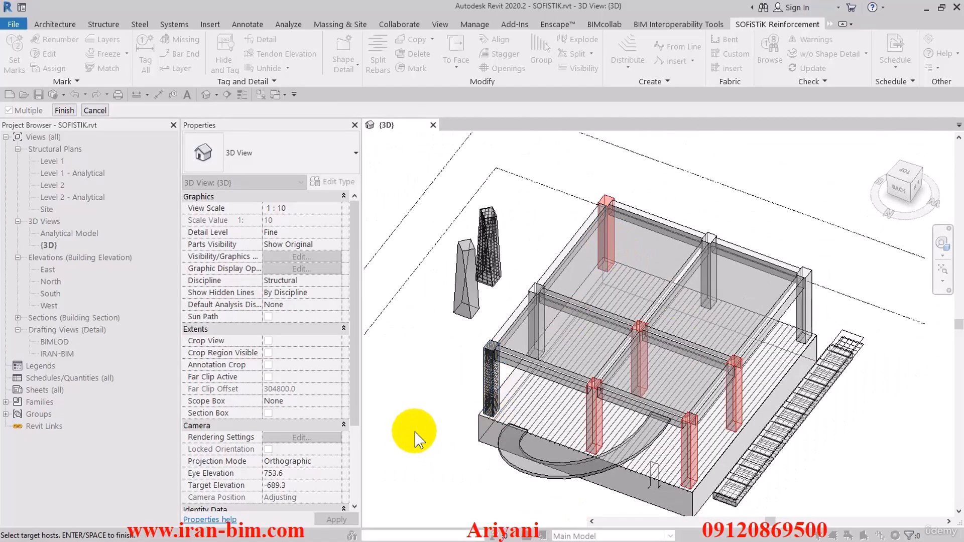
middle_drag(416, 436, 500, 389)
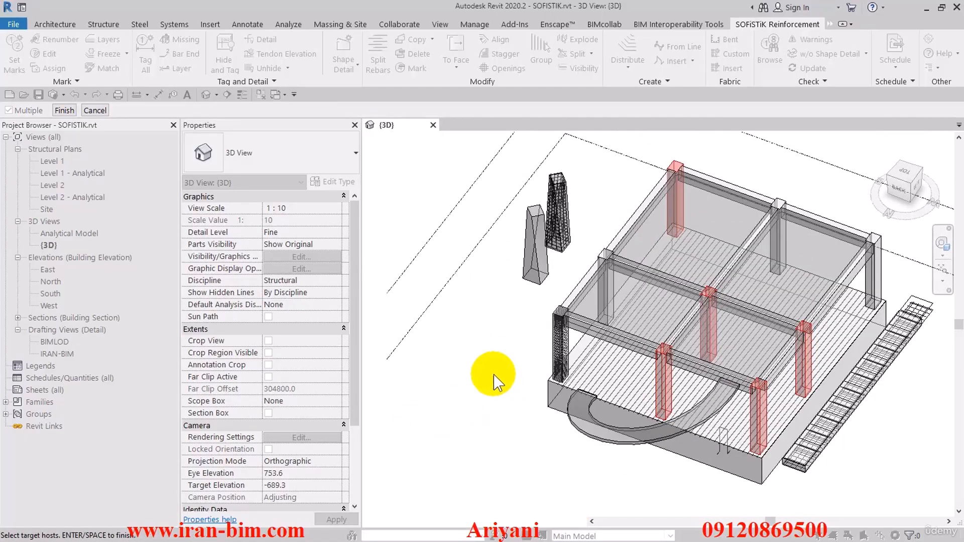
click(65, 110)
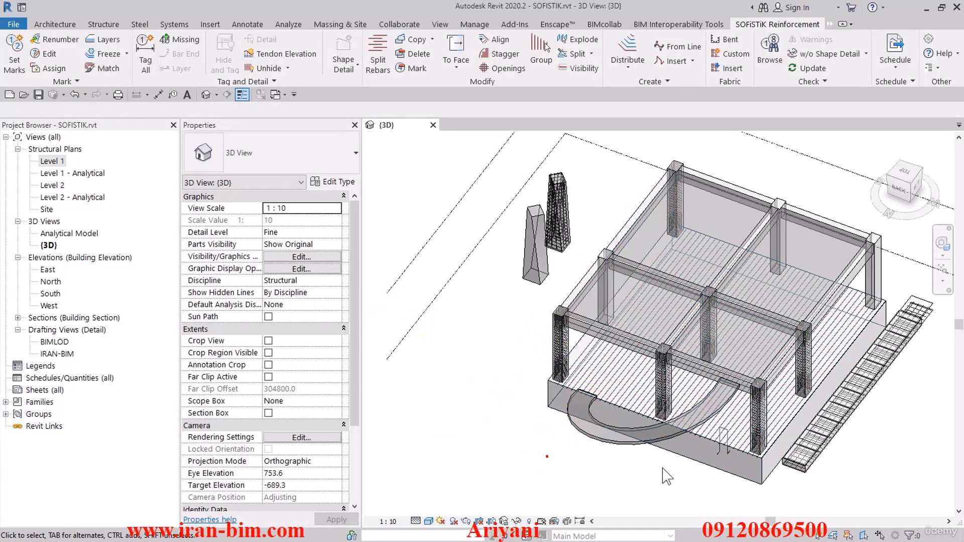
shift+middle_drag(667, 476, 583, 428)
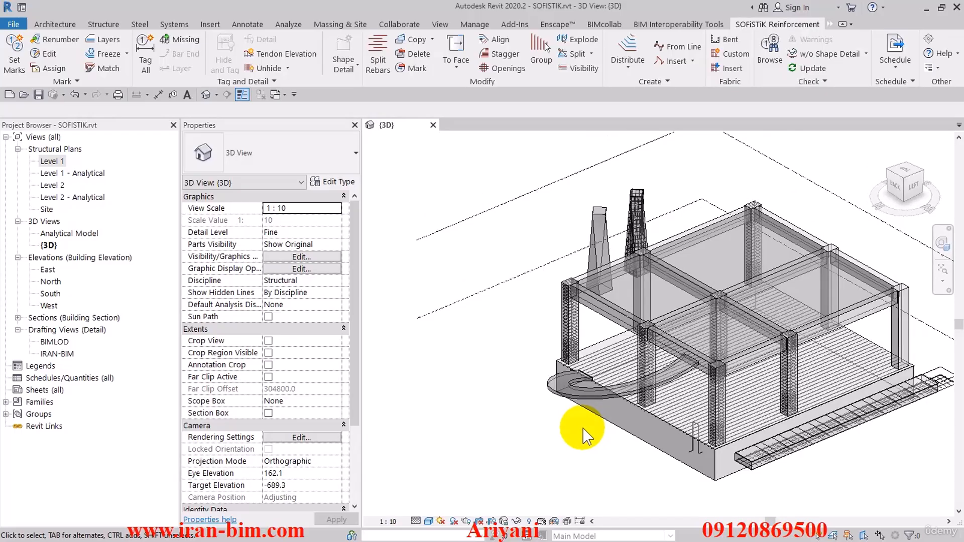
middle_drag(577, 445, 508, 415)
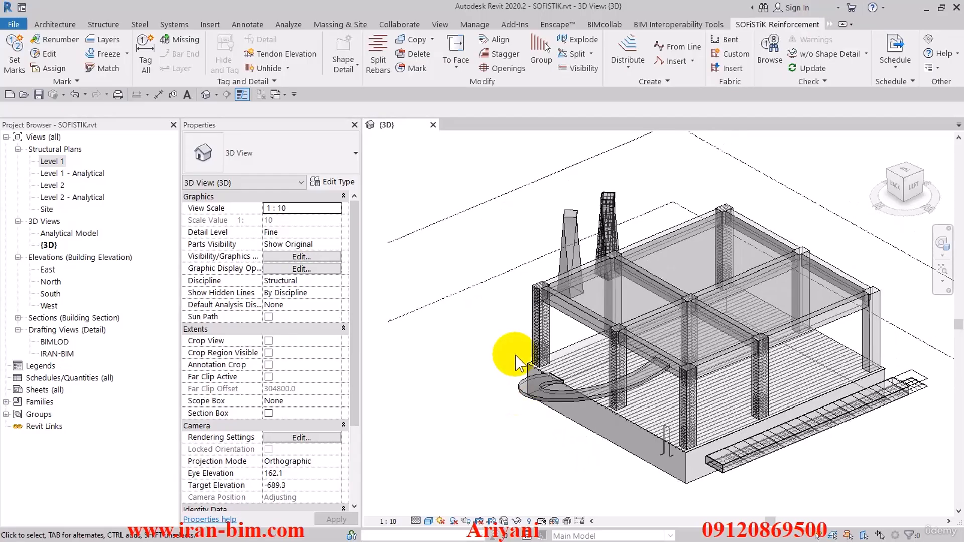